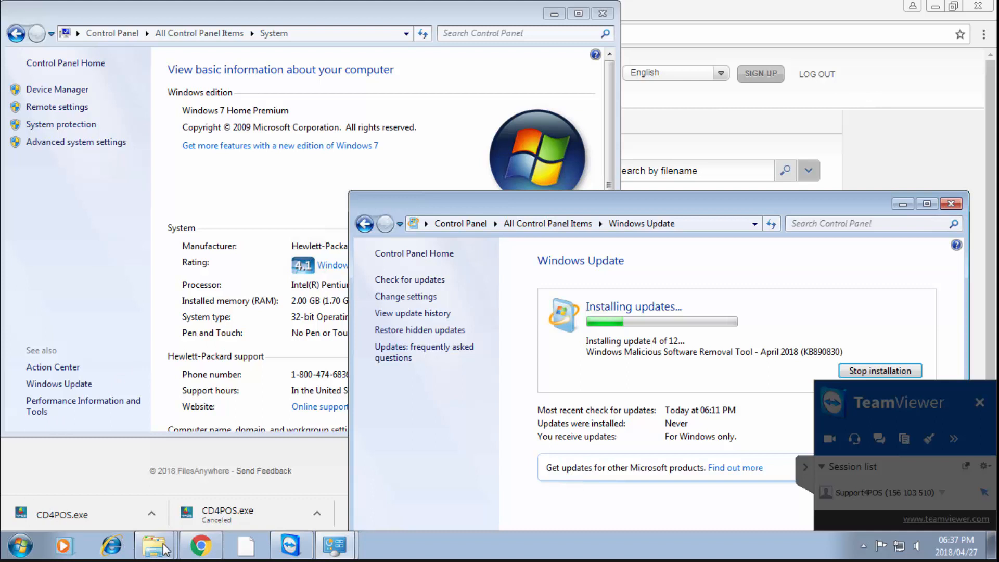
Open a new Windows Explorer window from the Start button's right-click menu
right_click(25, 545)
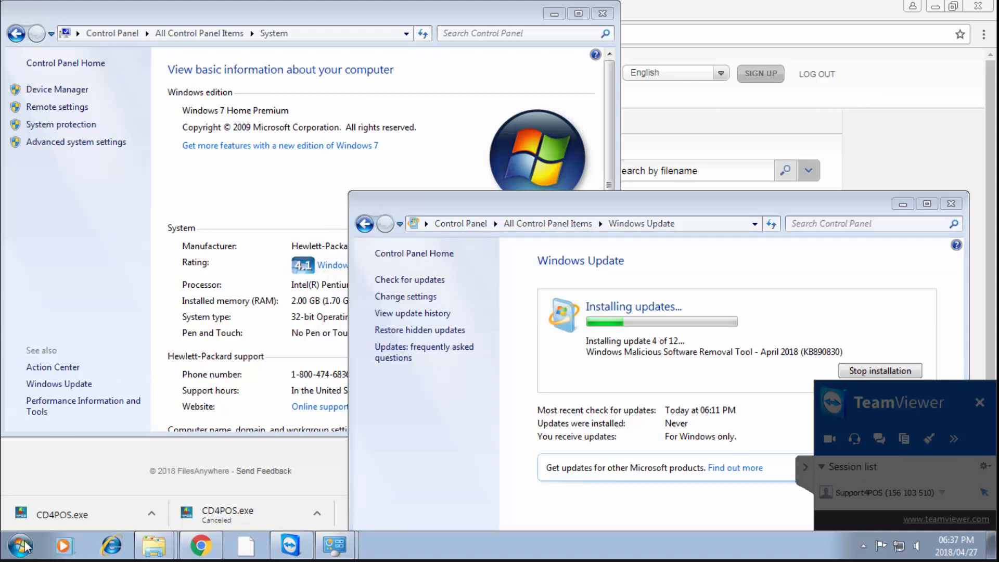
click(91, 530)
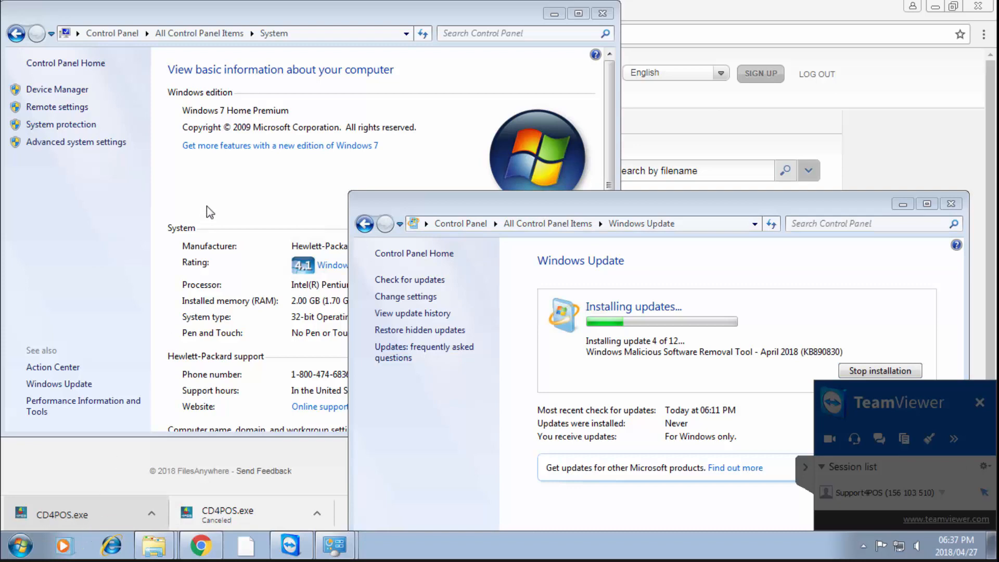
Open the 4POSServer folder on Local Disk (C:)
click(304, 393)
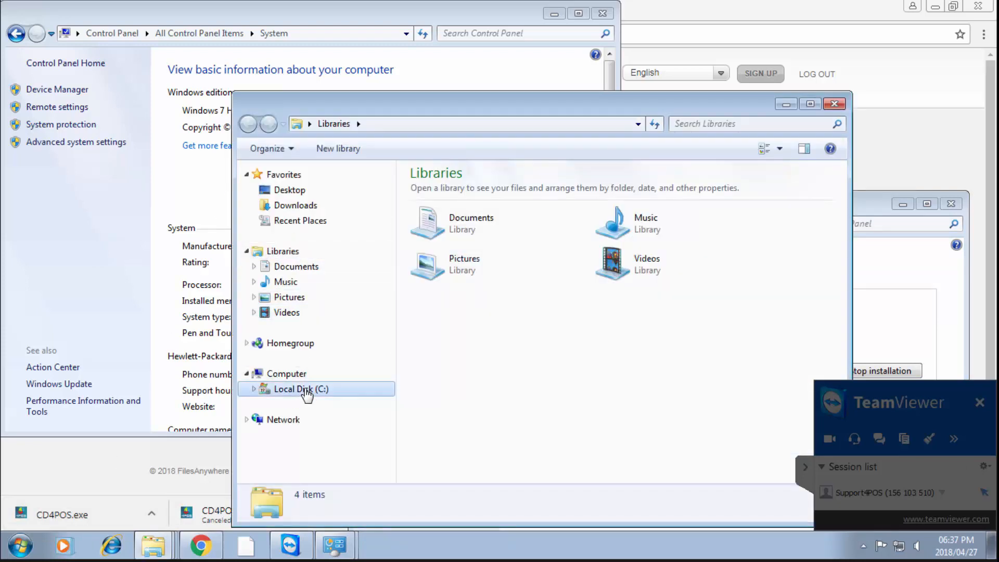
click(469, 209)
double_click(458, 206)
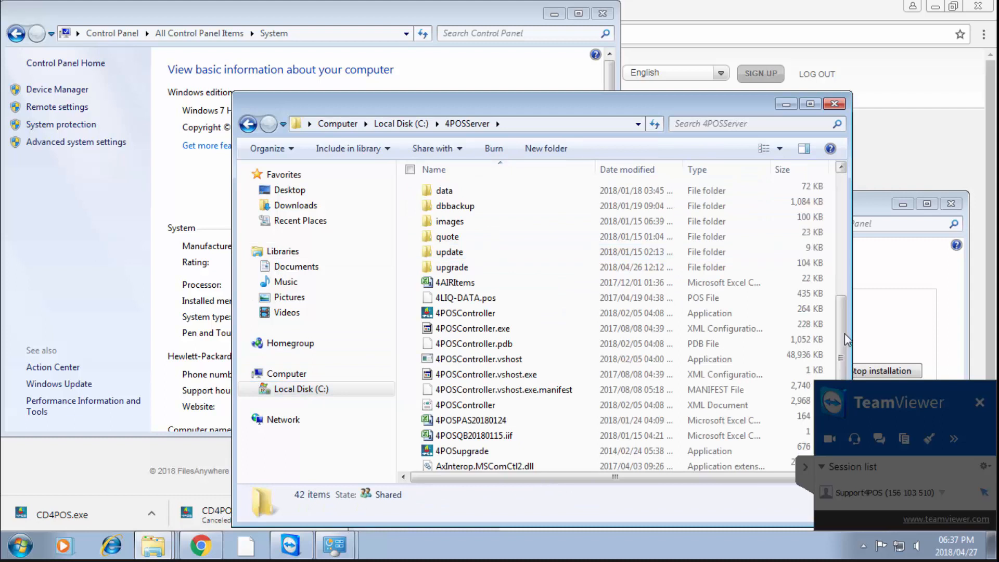
Scroll through the 4POSServer files, expand C: in the folder tree, and minimize the window
click(845, 333)
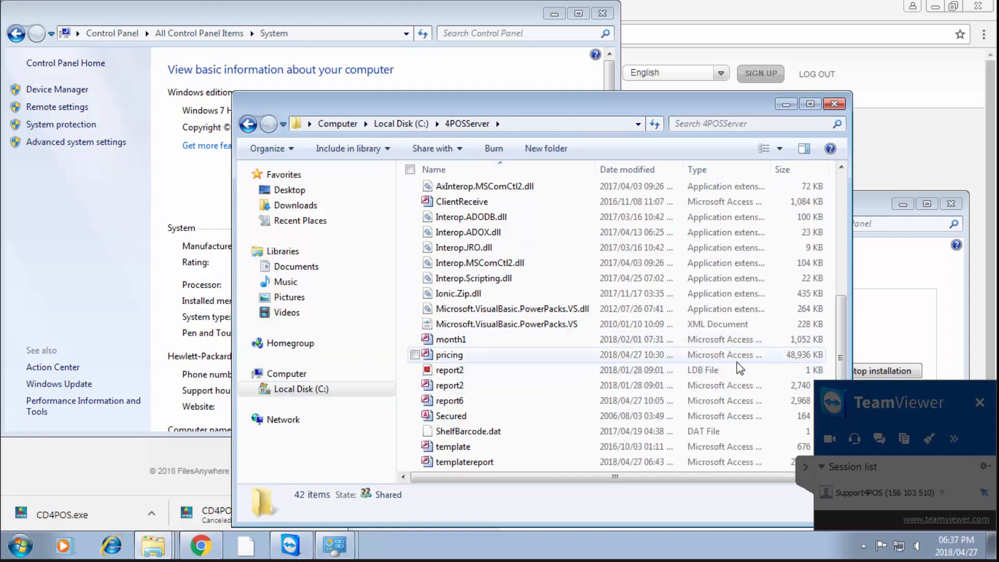
click(844, 196)
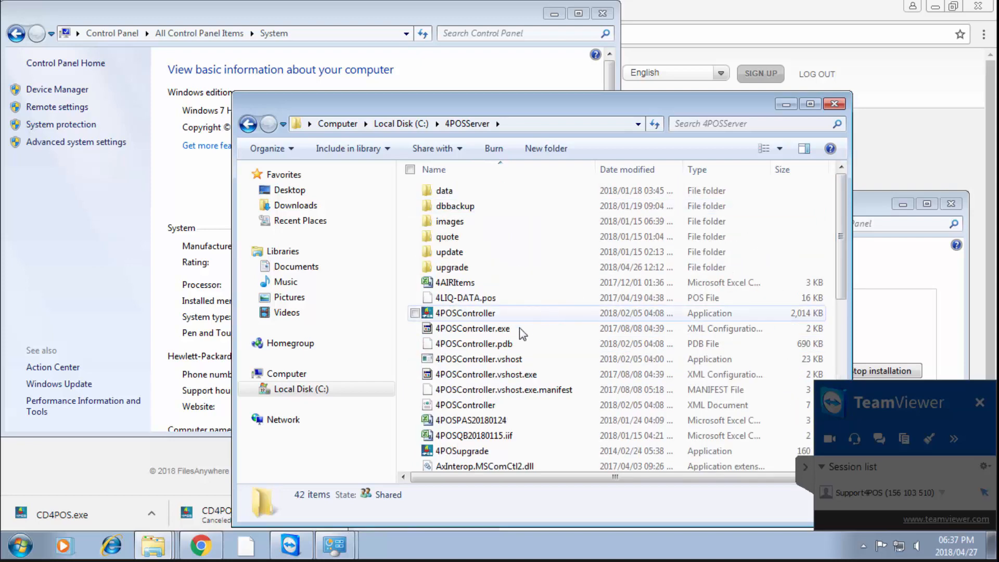
click(254, 388)
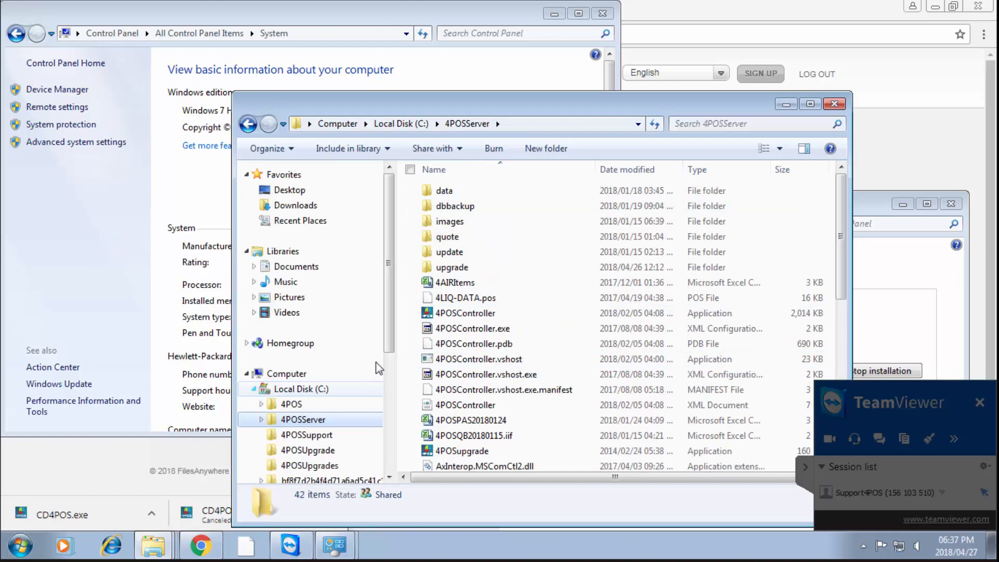
drag(388, 329, 389, 385)
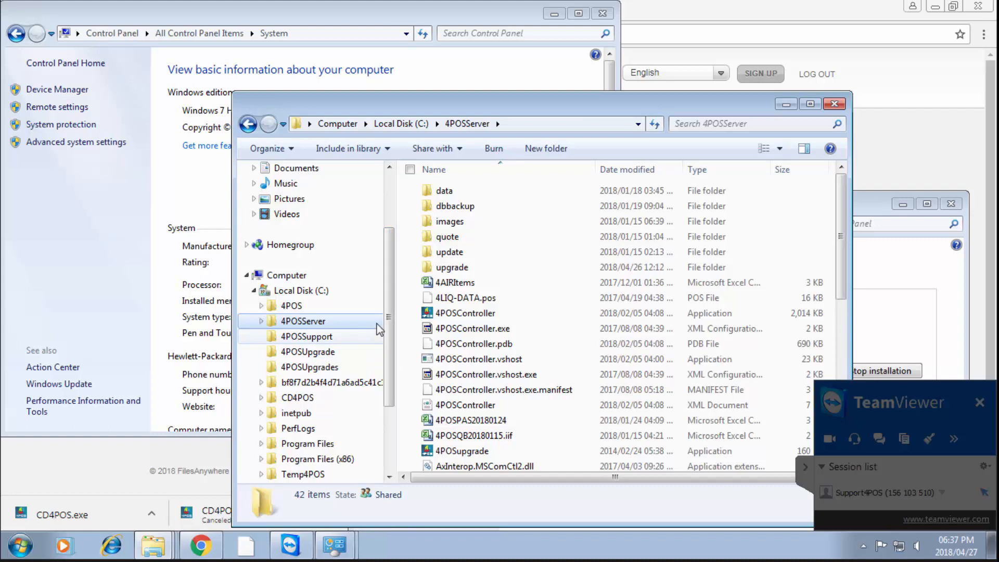
click(786, 105)
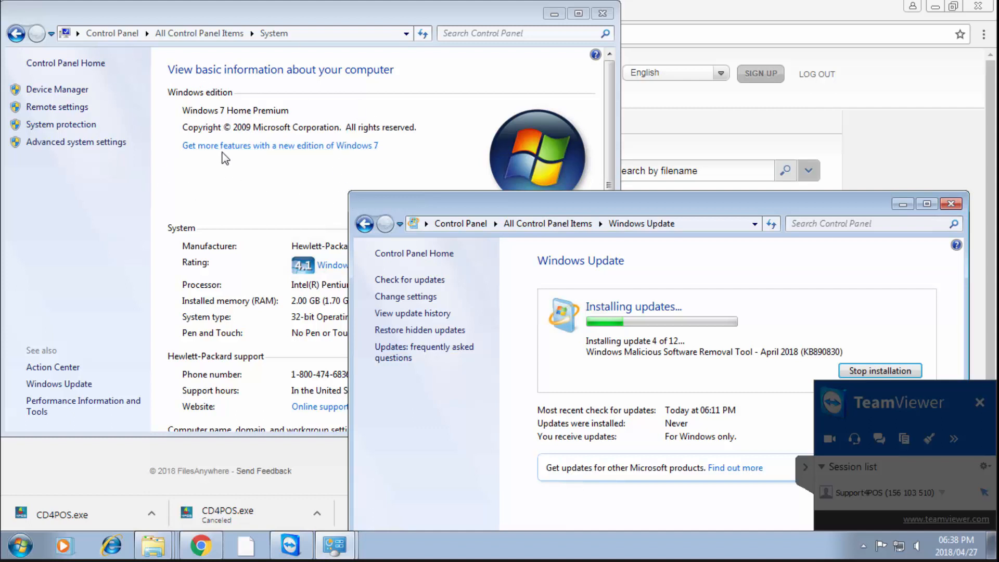
Compare the System and Windows Update windows, then switch to the 4POSSupport Explorer window
click(195, 178)
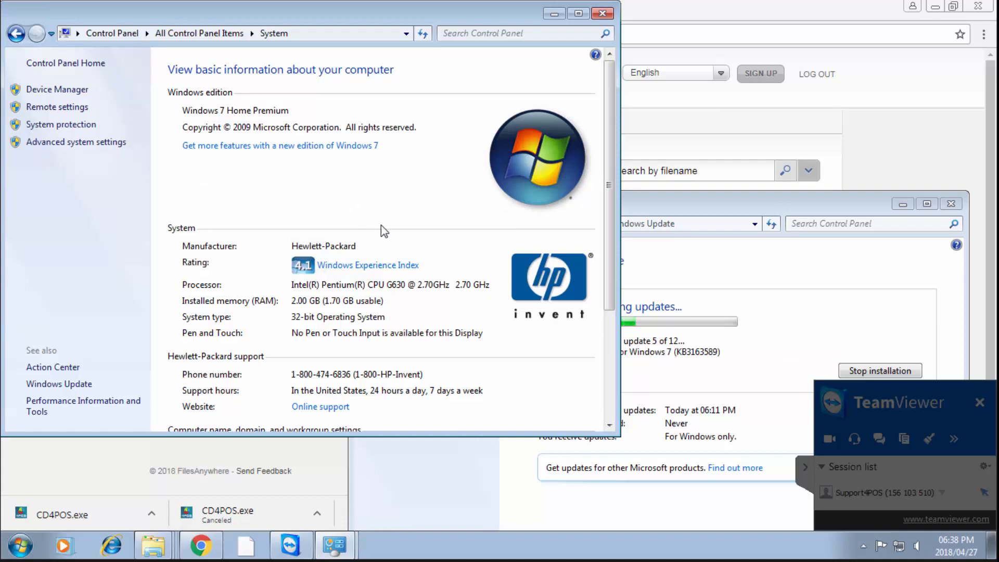
click(419, 491)
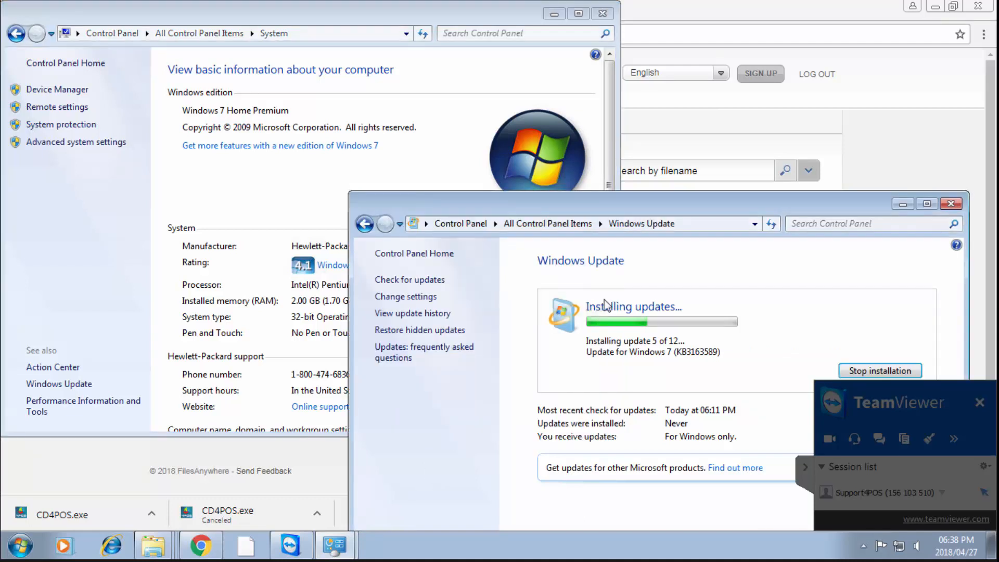
click(804, 468)
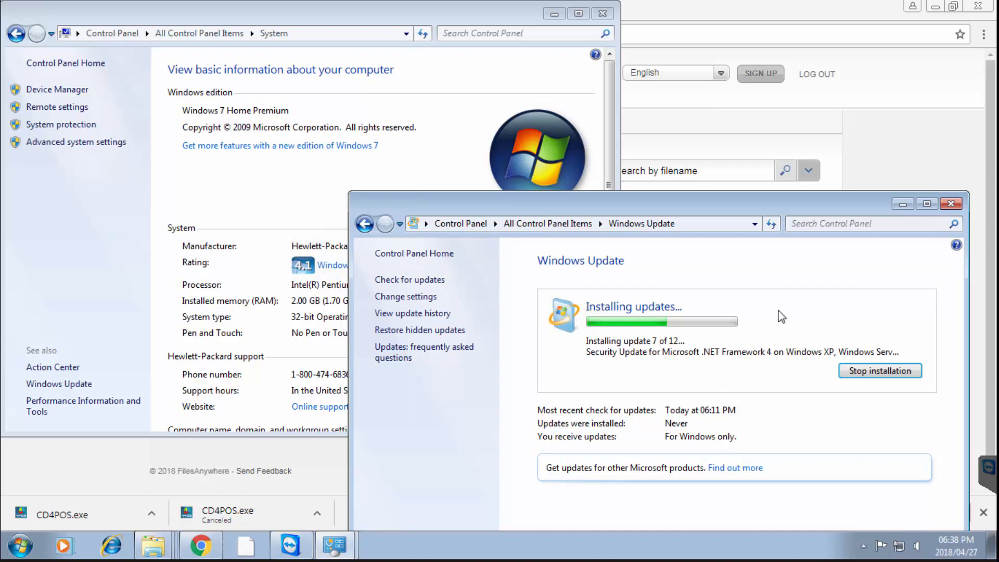
mouse_move(348, 551)
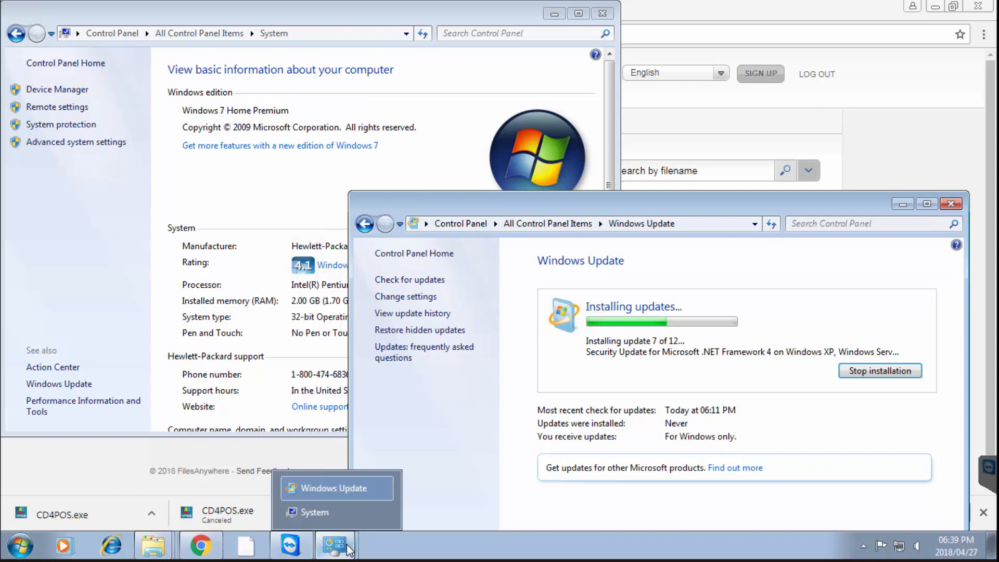
mouse_move(150, 546)
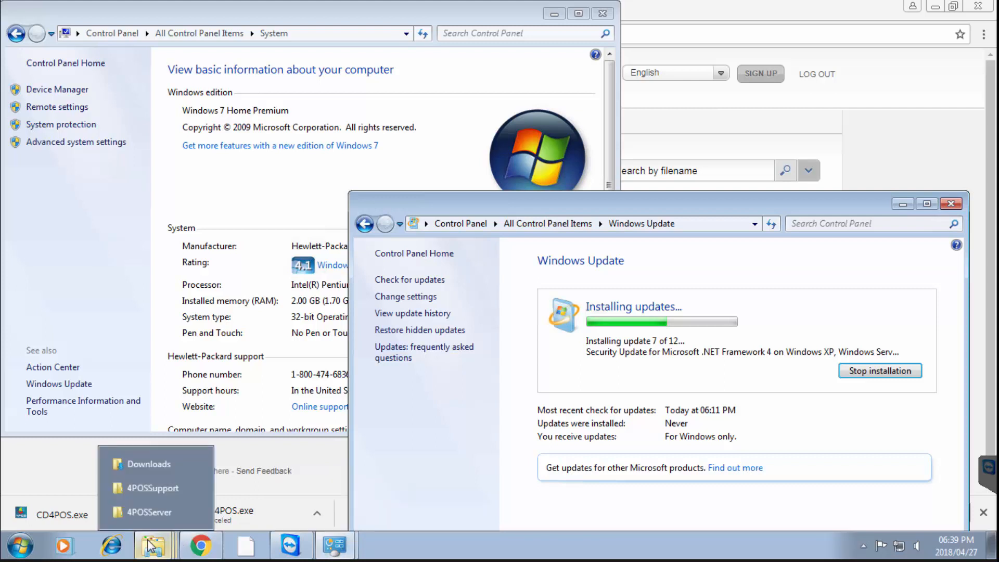
Review the 4POS Installation forum tab and the FilesAnywhere CD4POS.exe page, then return to Windows Update
click(148, 488)
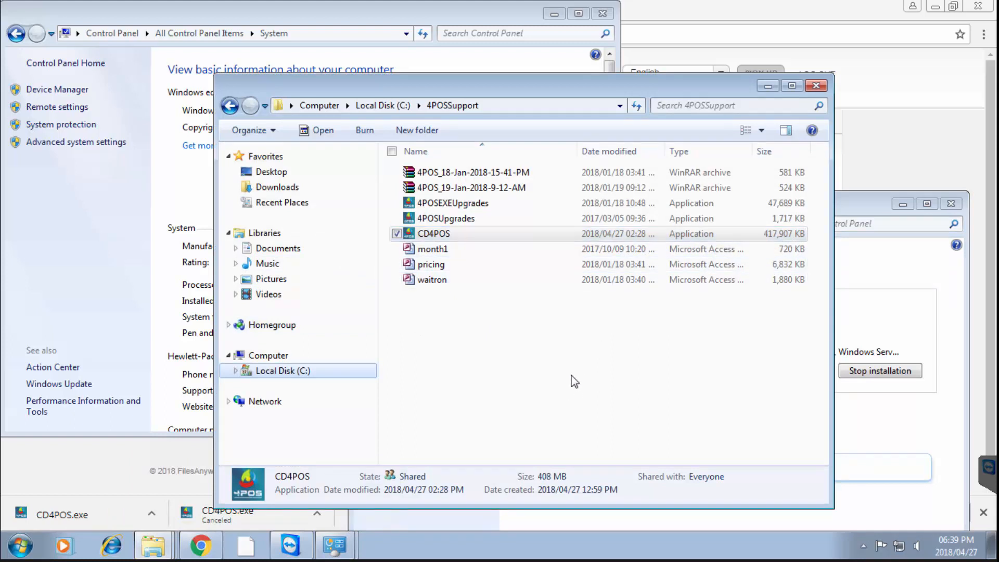
click(200, 544)
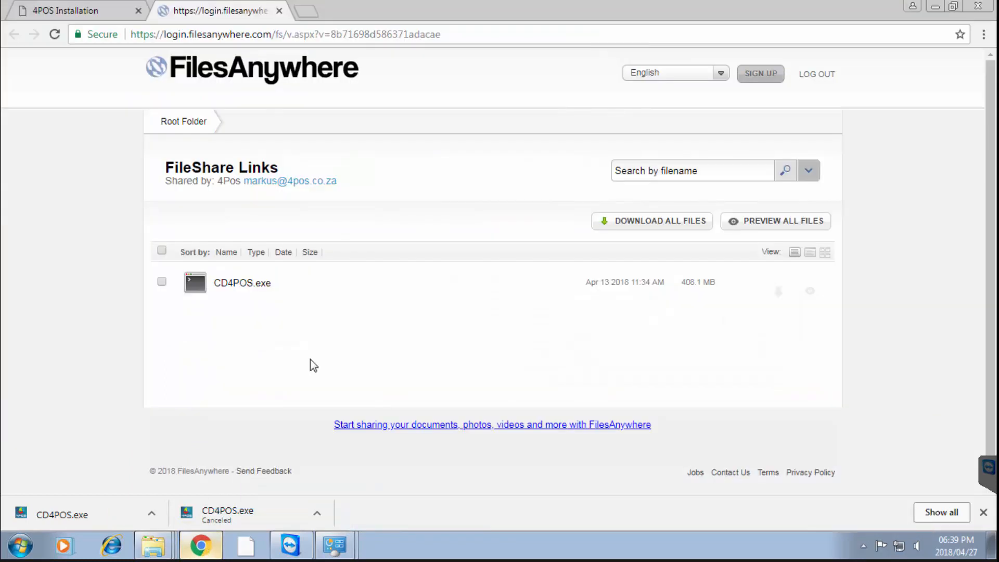
click(70, 12)
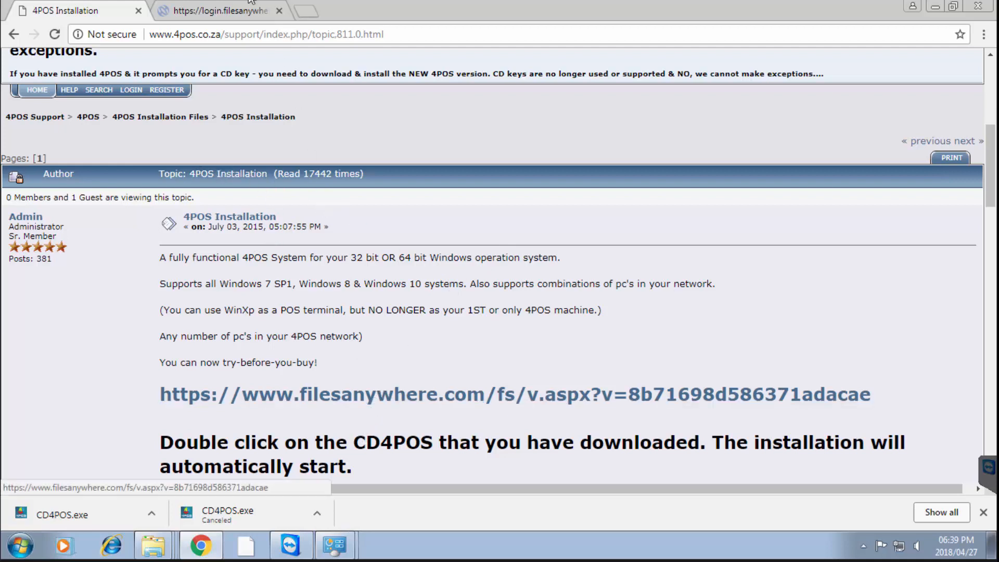
click(224, 13)
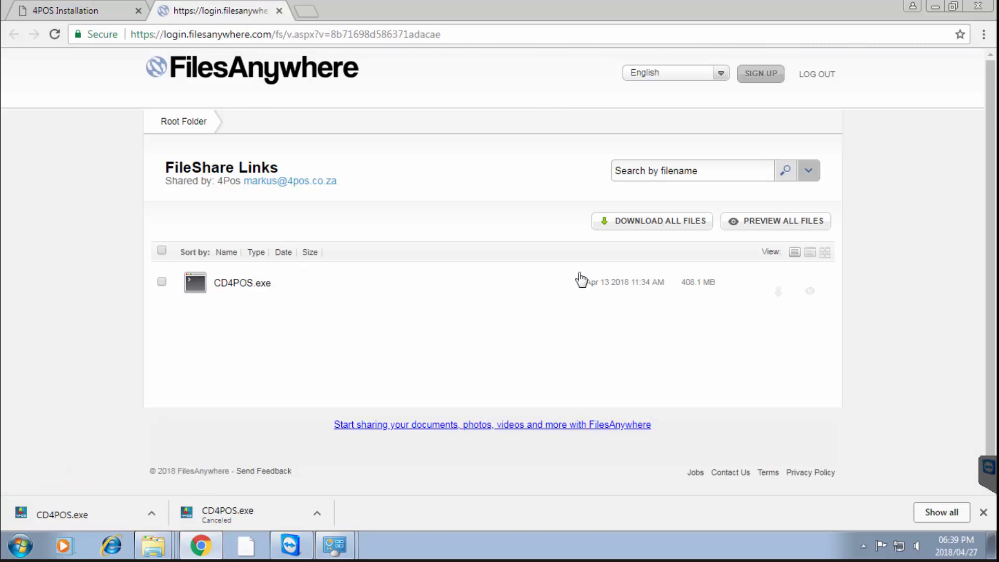
mouse_move(782, 296)
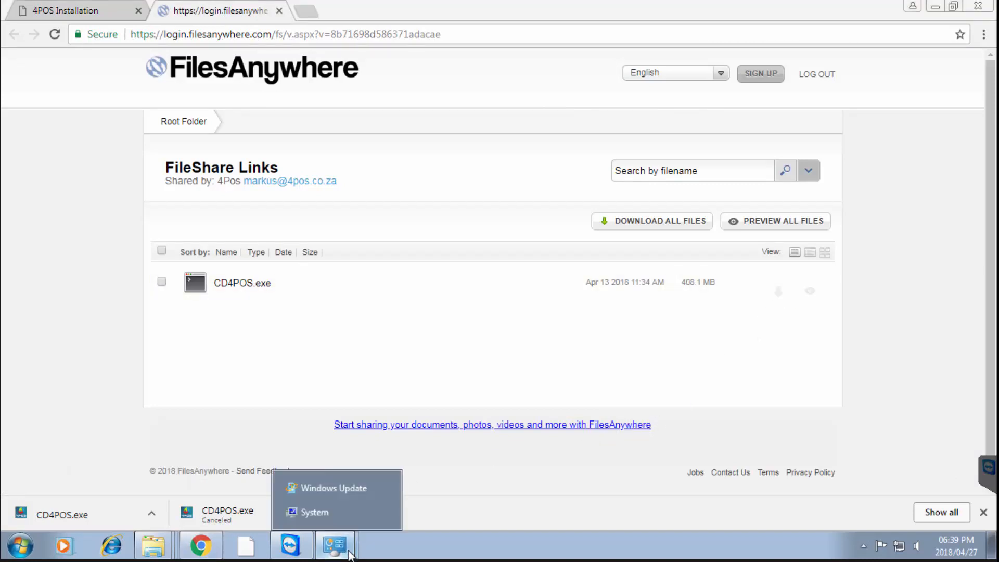
click(343, 489)
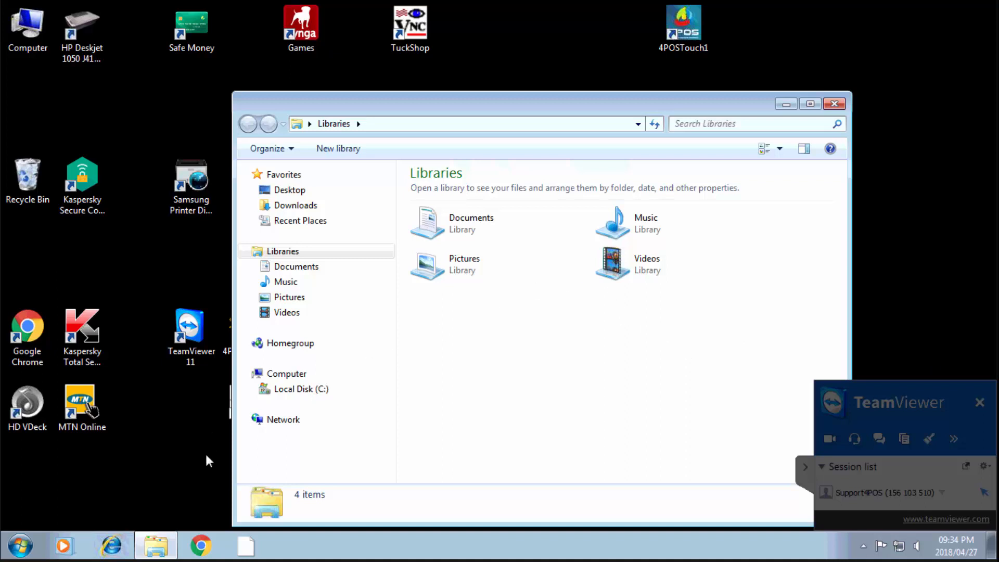
Check Windows 7 Home Premium, 32-bit details on Control Panel's System page, then bring Libraries forward
click(21, 546)
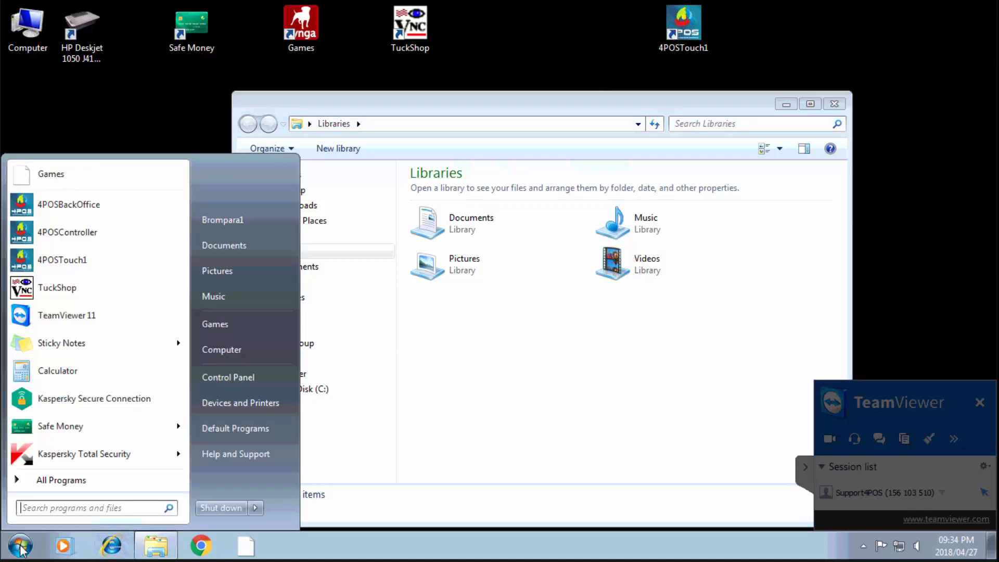
click(242, 379)
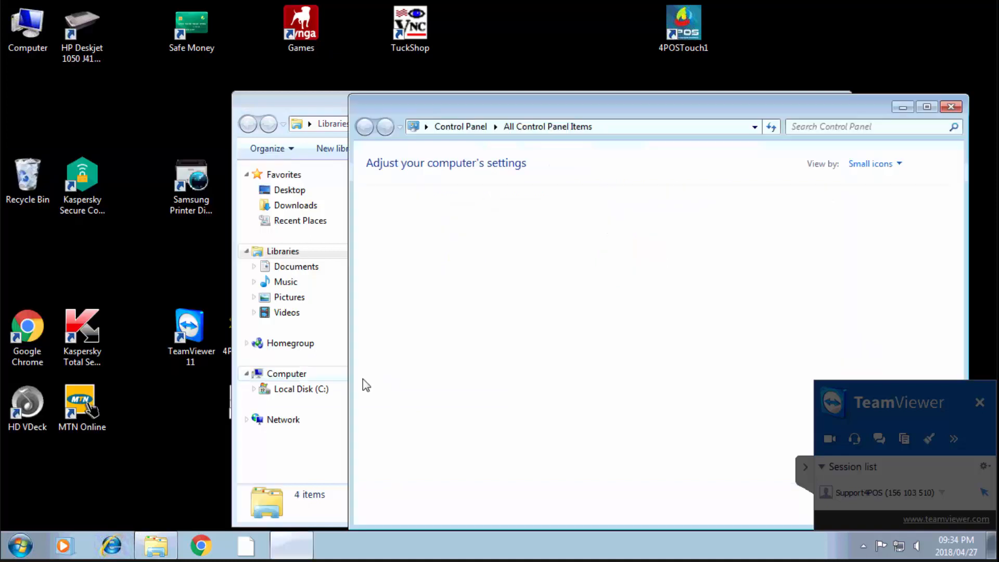
click(806, 467)
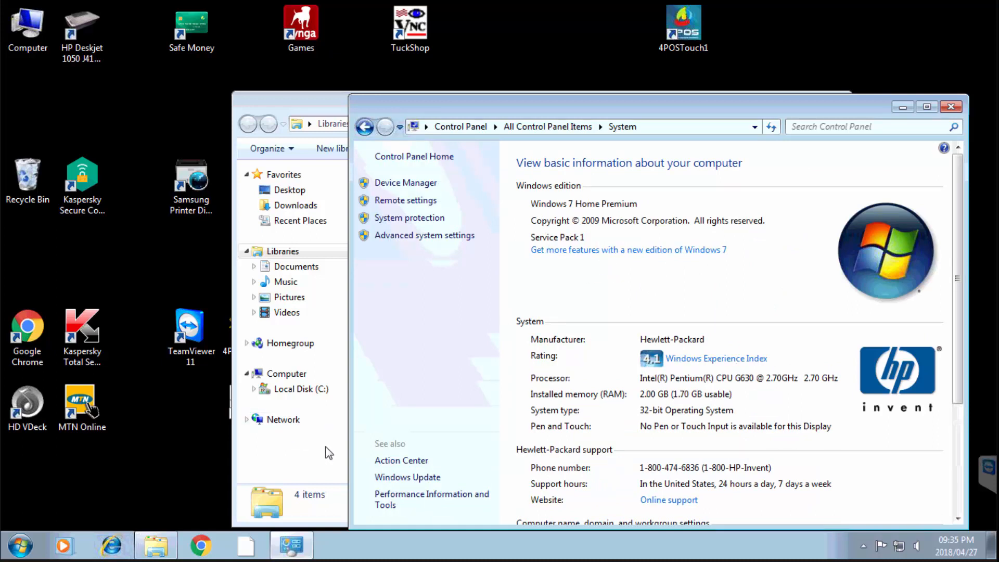
click(317, 105)
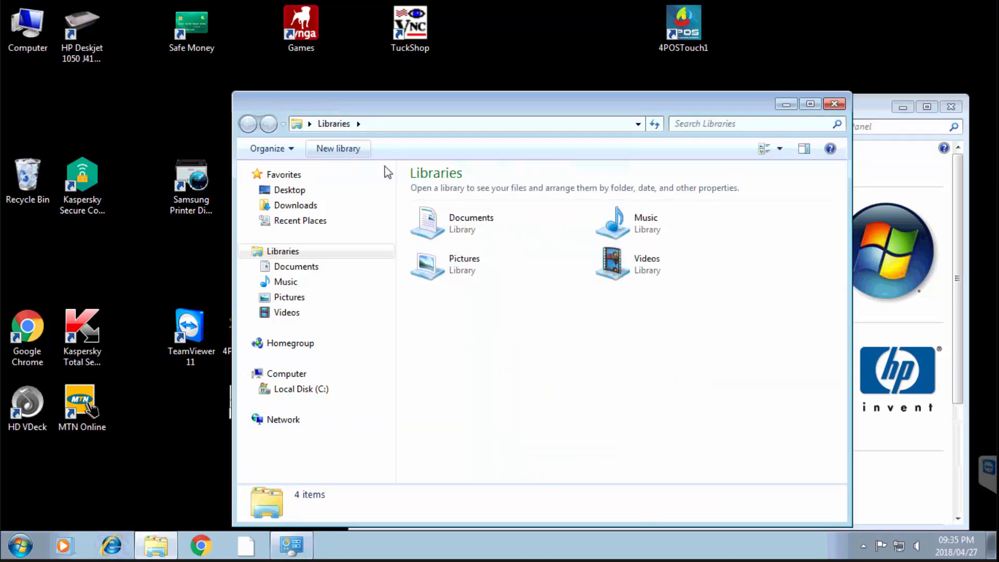
Run the CD4POS application from the C:\4POSSupport folder
click(315, 389)
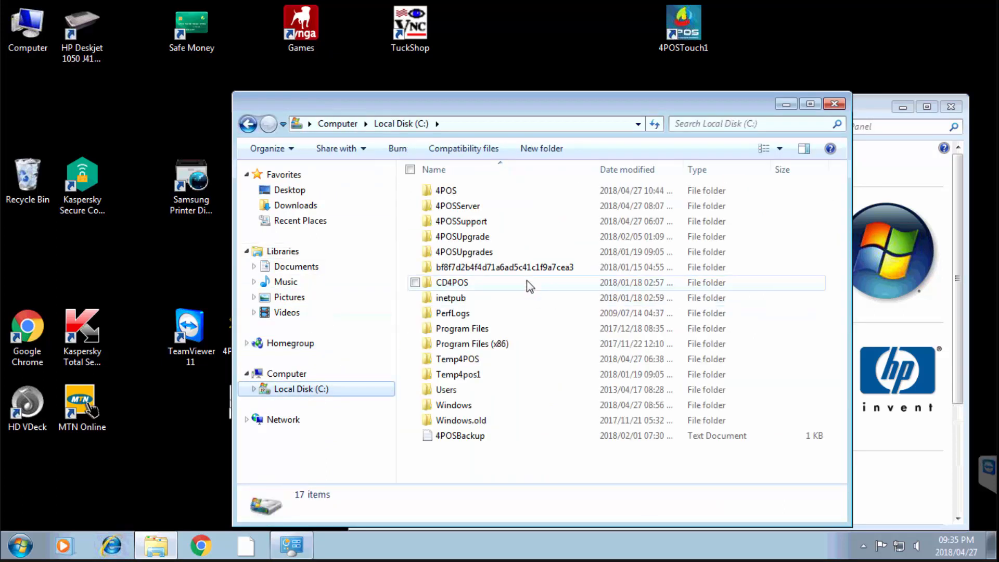
double_click(468, 220)
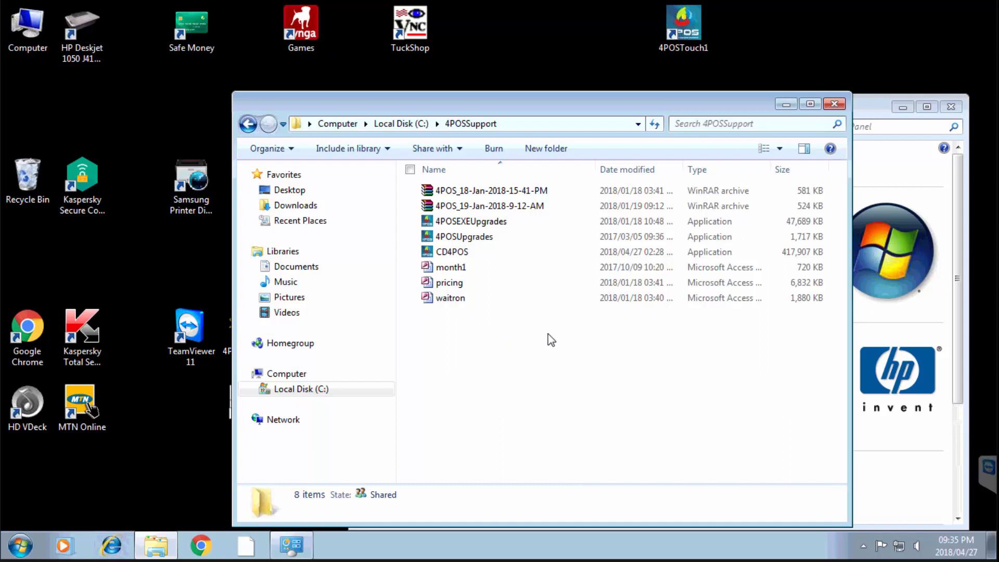
click(457, 257)
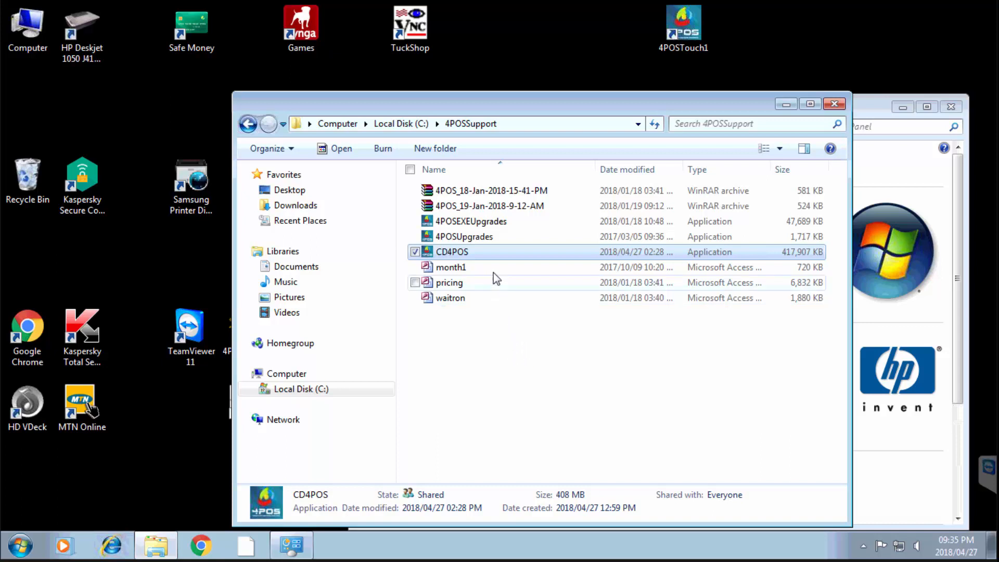
double_click(470, 255)
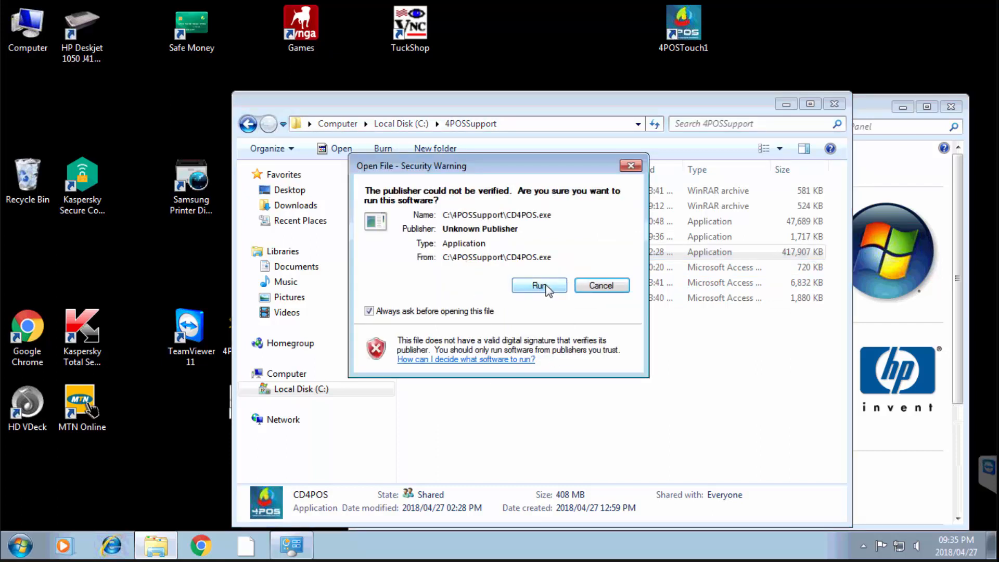
Allow the unverified CD4POS installer and extract 4POS into C:\CD4POS
click(542, 286)
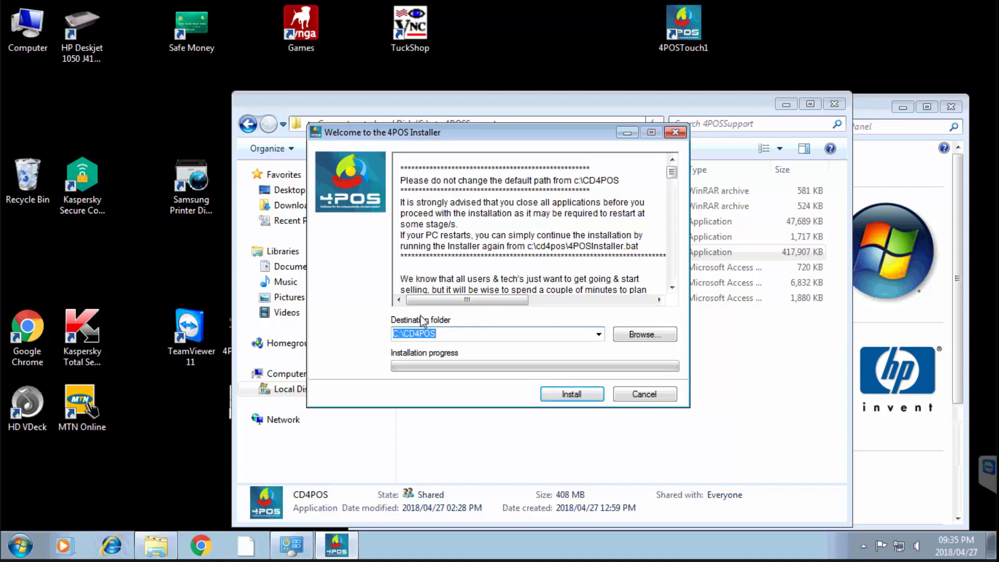
click(583, 398)
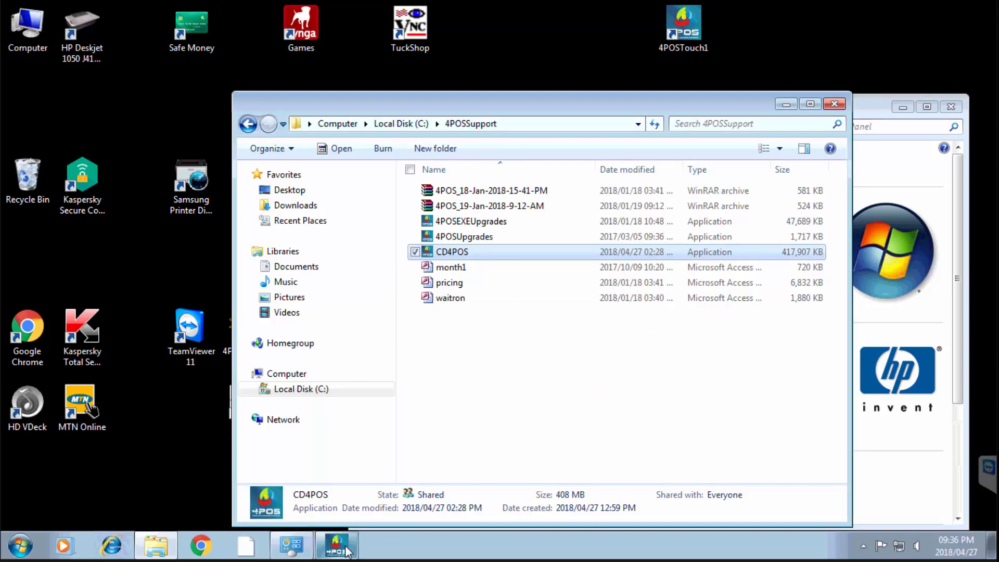
mouse_move(343, 555)
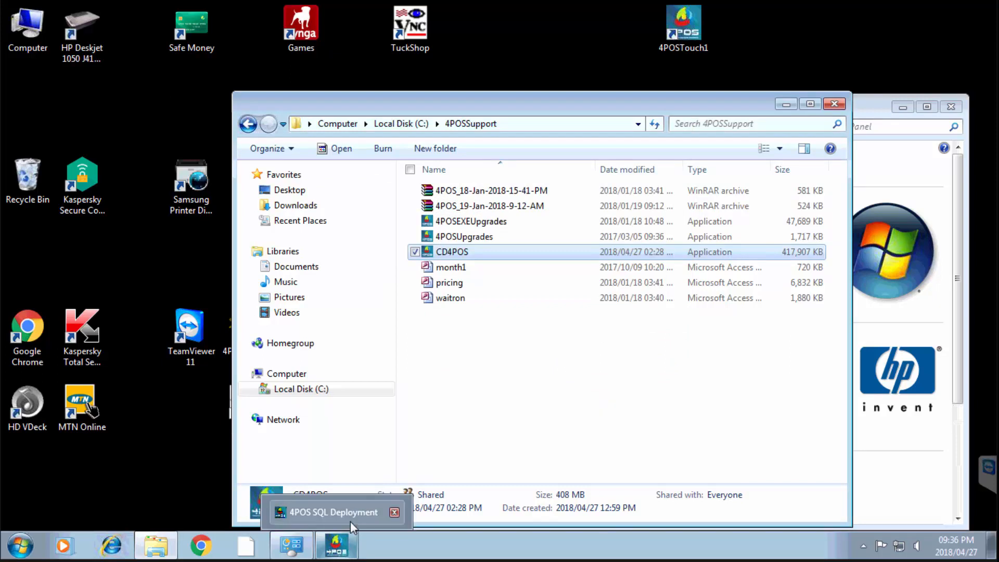
In the 4POS SQL Deployment wizard, pass the welcome screen and continue with the Server (Main PC) installation
click(350, 521)
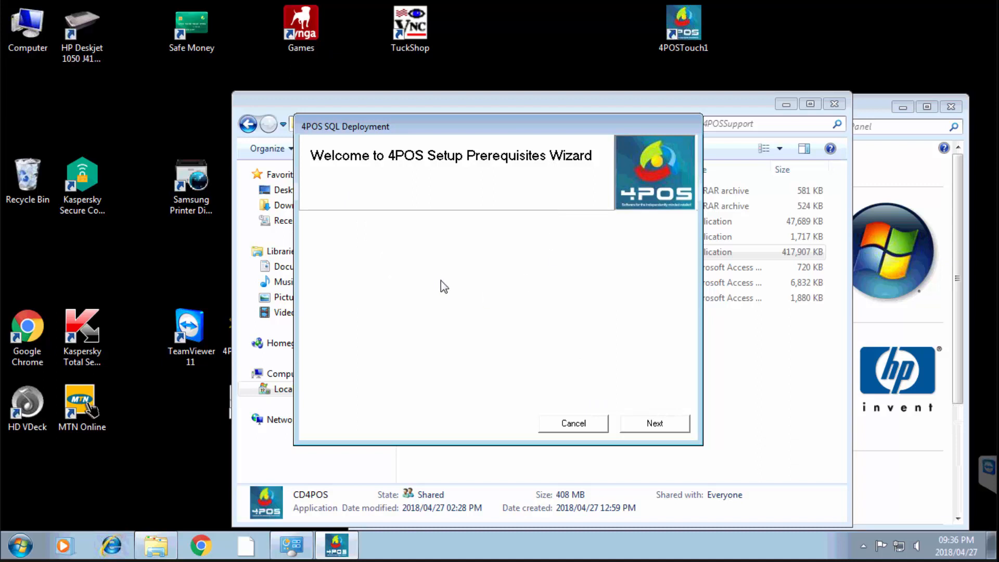
click(656, 424)
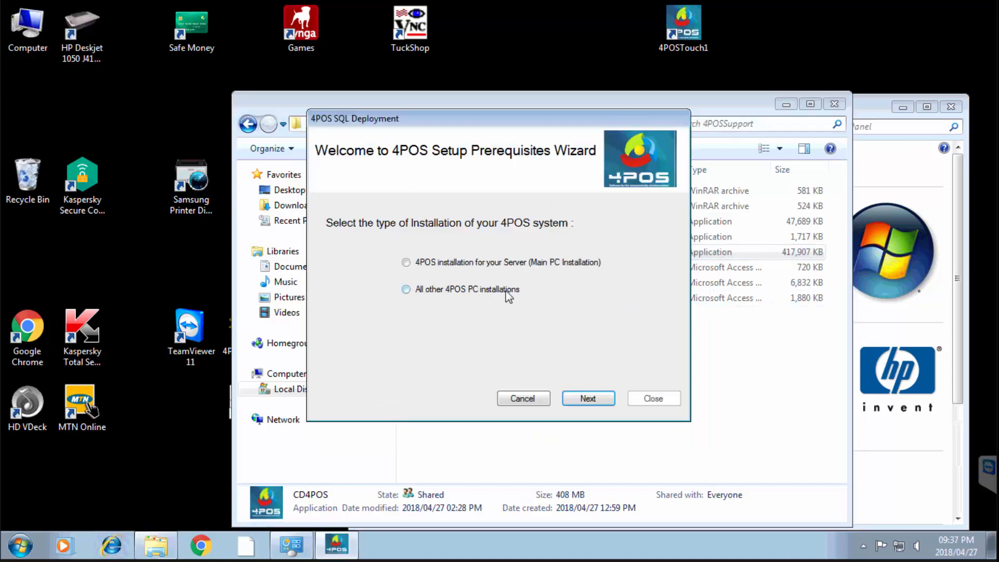
click(406, 262)
mouse_move(161, 549)
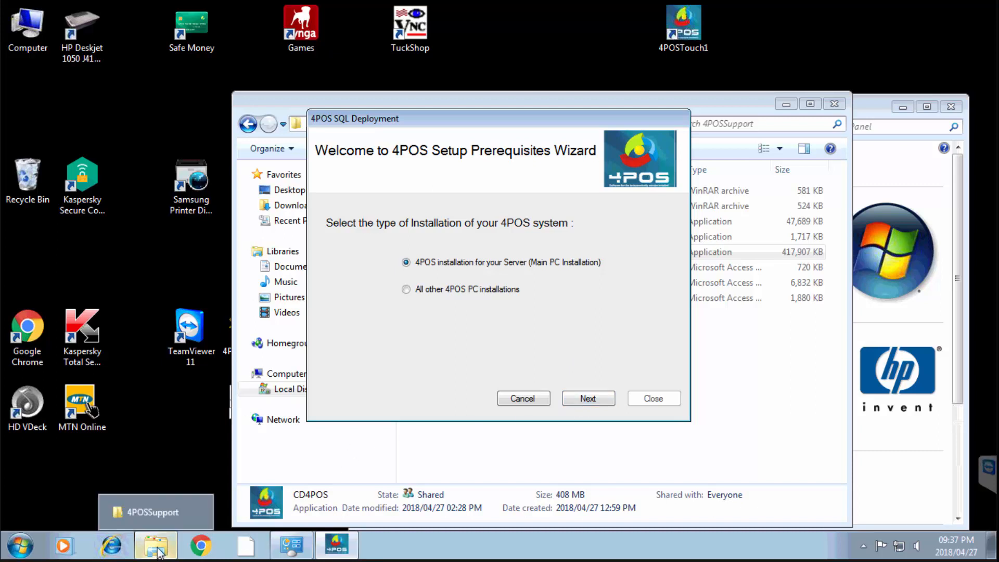
mouse_move(293, 543)
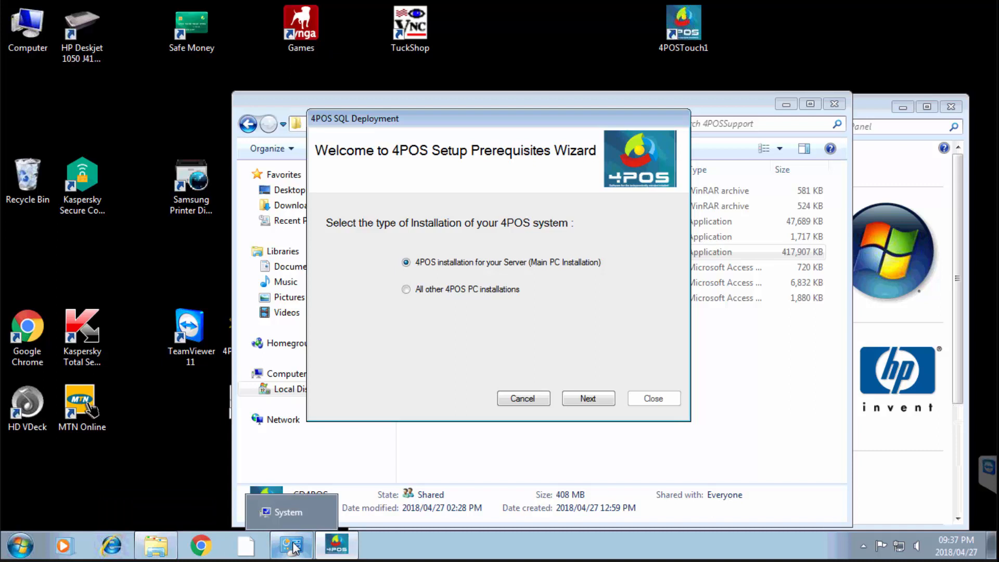
click(589, 399)
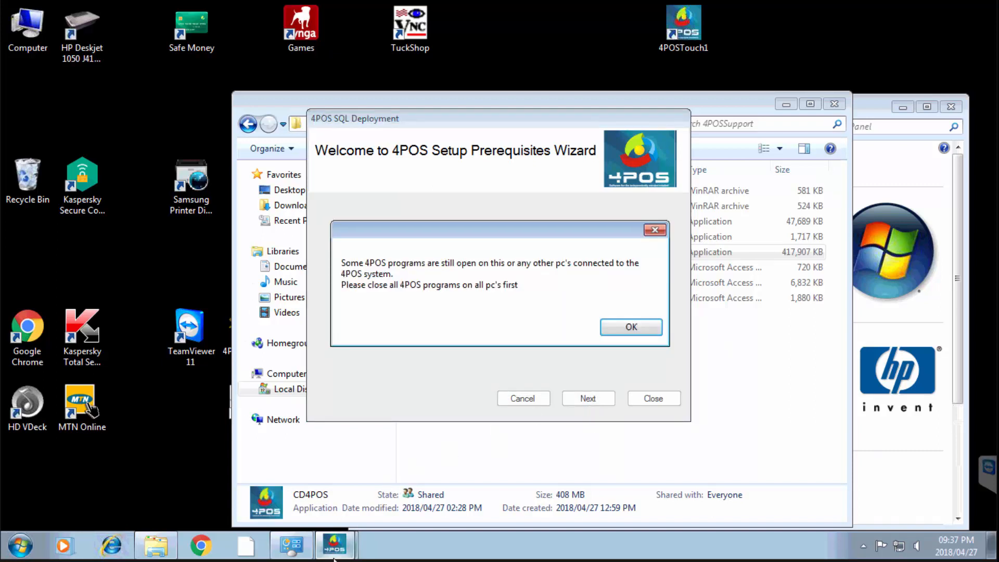
mouse_move(342, 551)
Check Task Manager's Processes for open 4POS programs, then return to the 4POSSupport folder
click(426, 552)
right_click(426, 551)
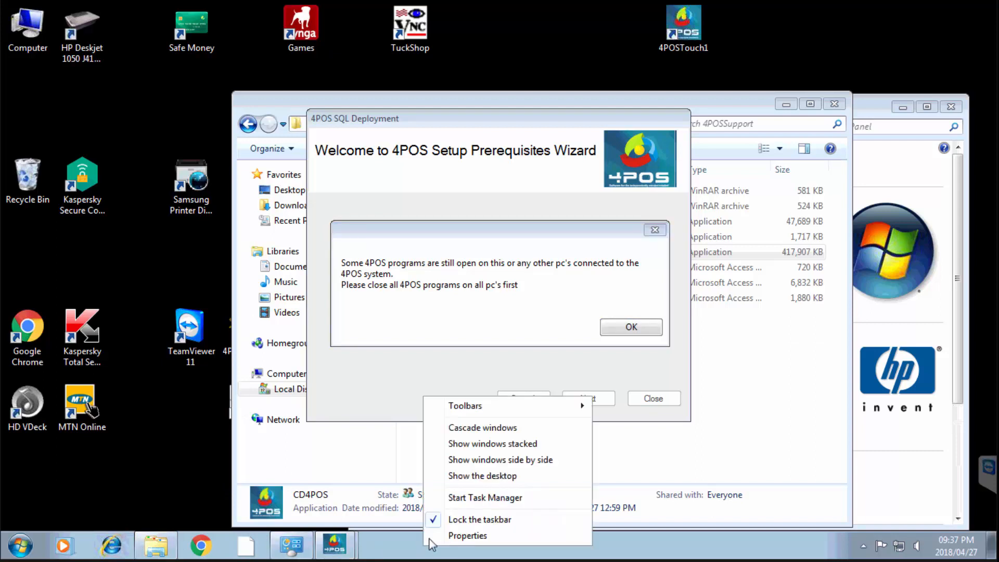
click(477, 498)
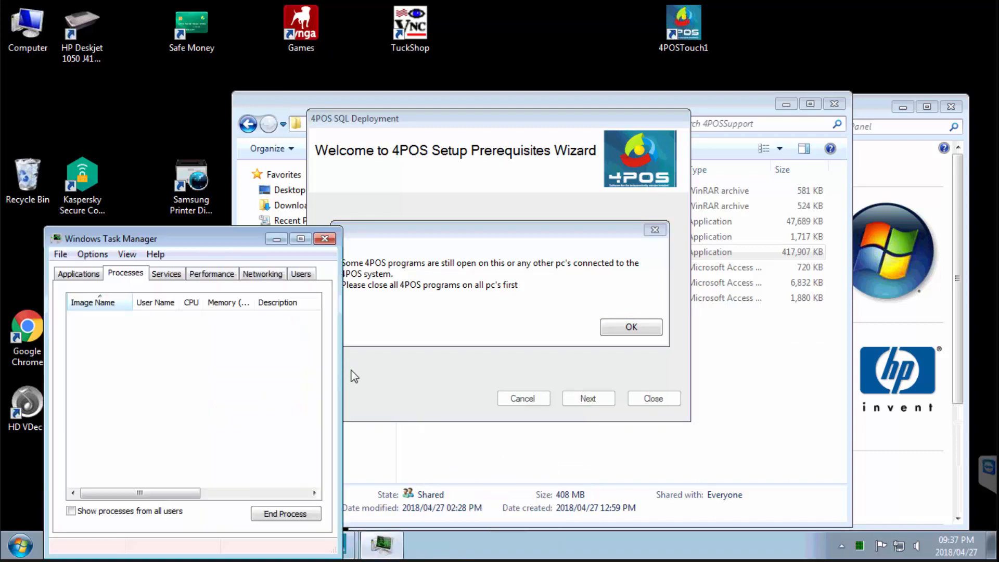
click(325, 238)
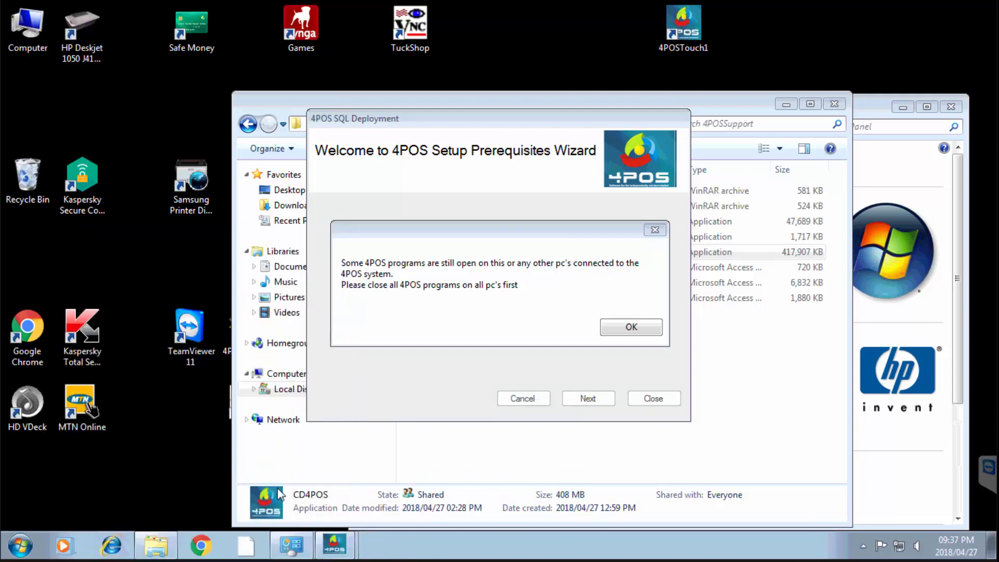
click(156, 547)
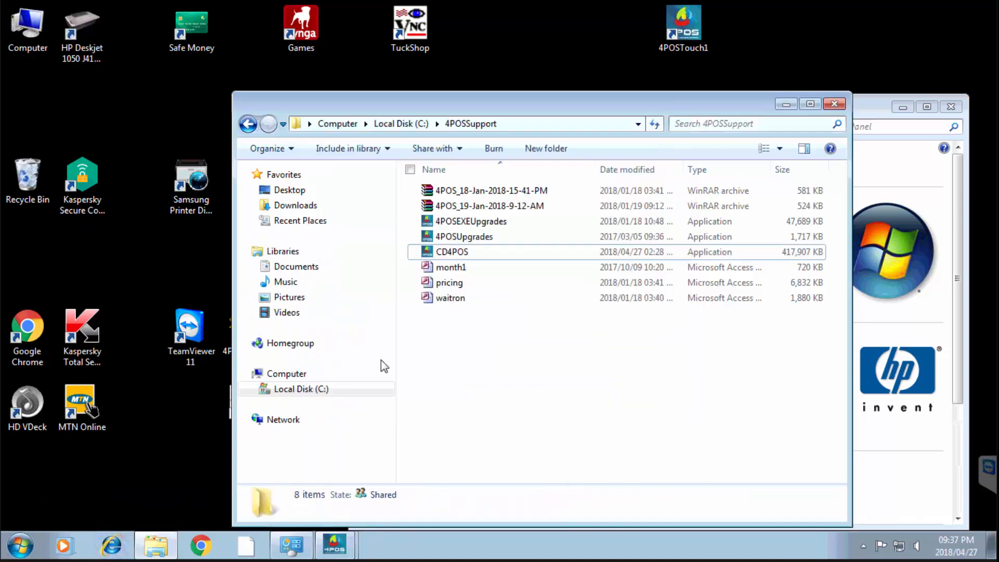
In C:\4POSServer, delete the pricing LDB file and then the waitron LDB file, confirming each
click(292, 389)
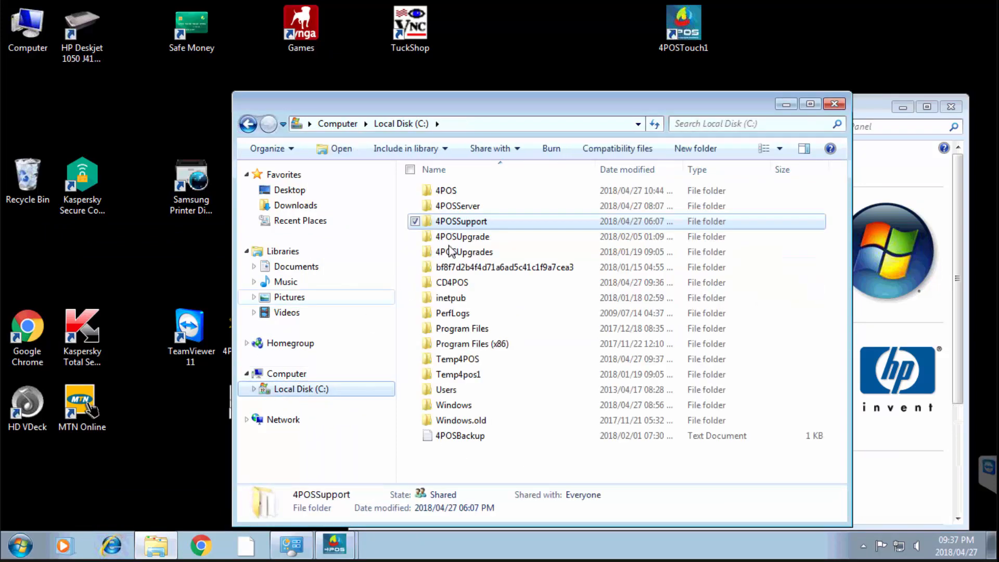
double_click(469, 206)
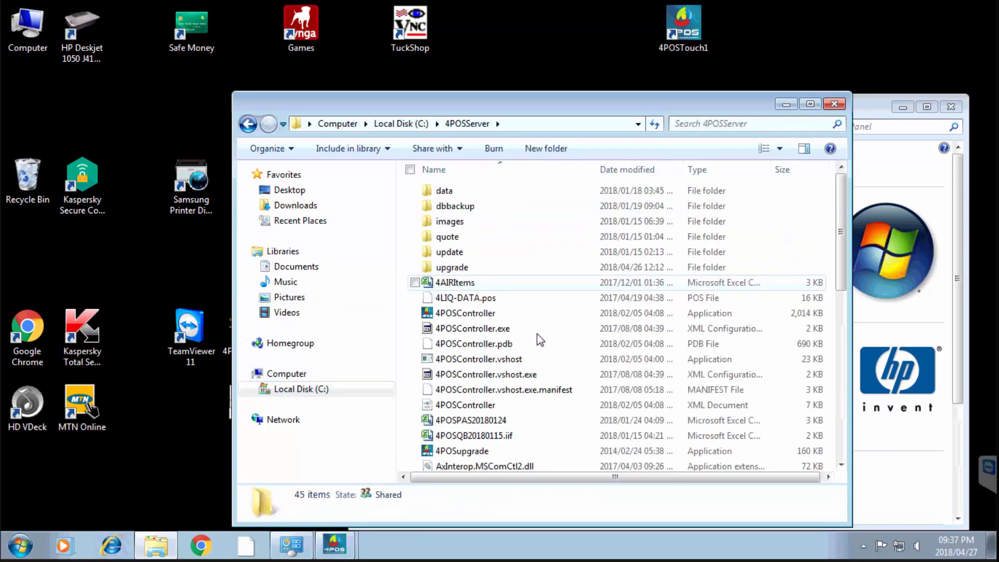
click(503, 390)
key(p)
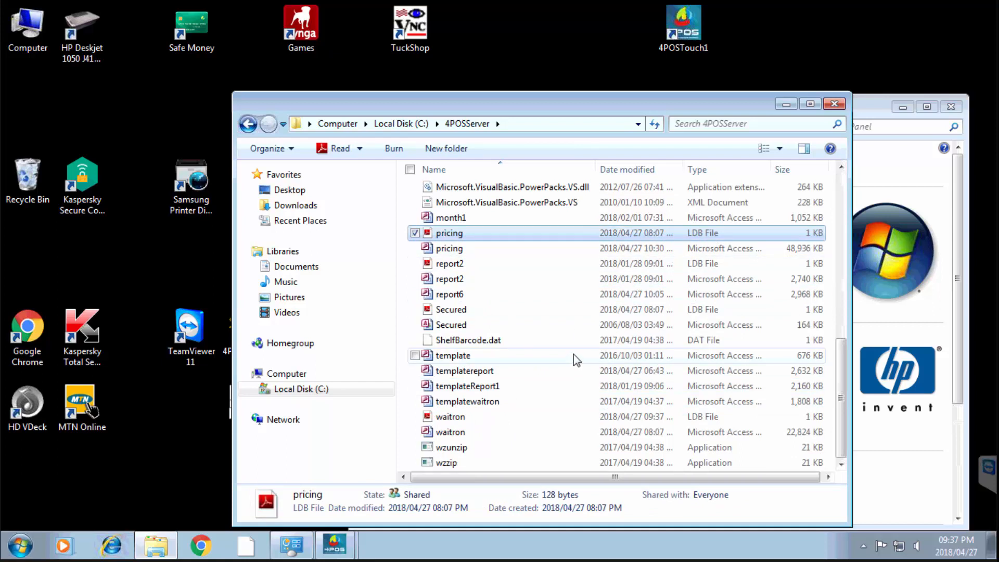
key(Delete)
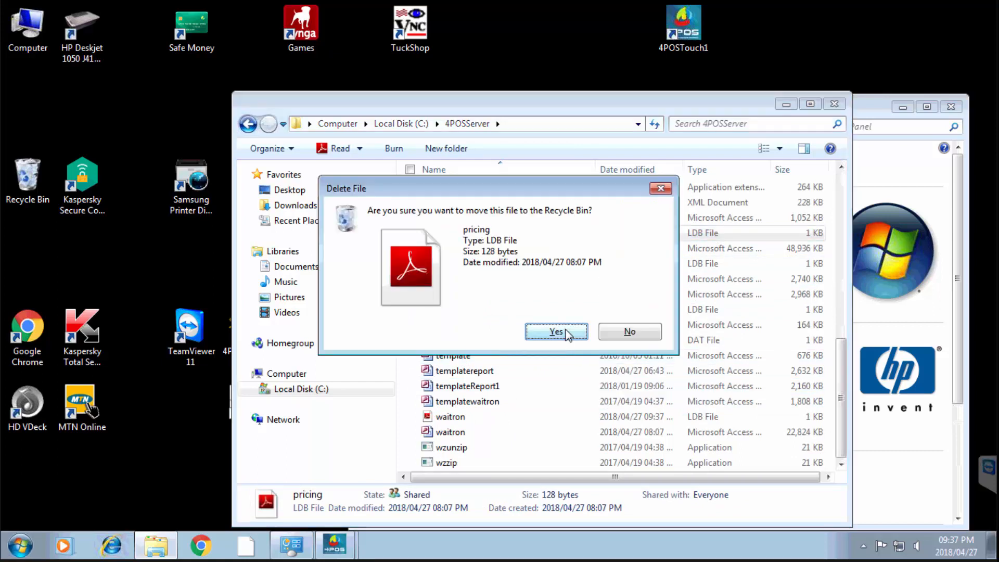
click(568, 335)
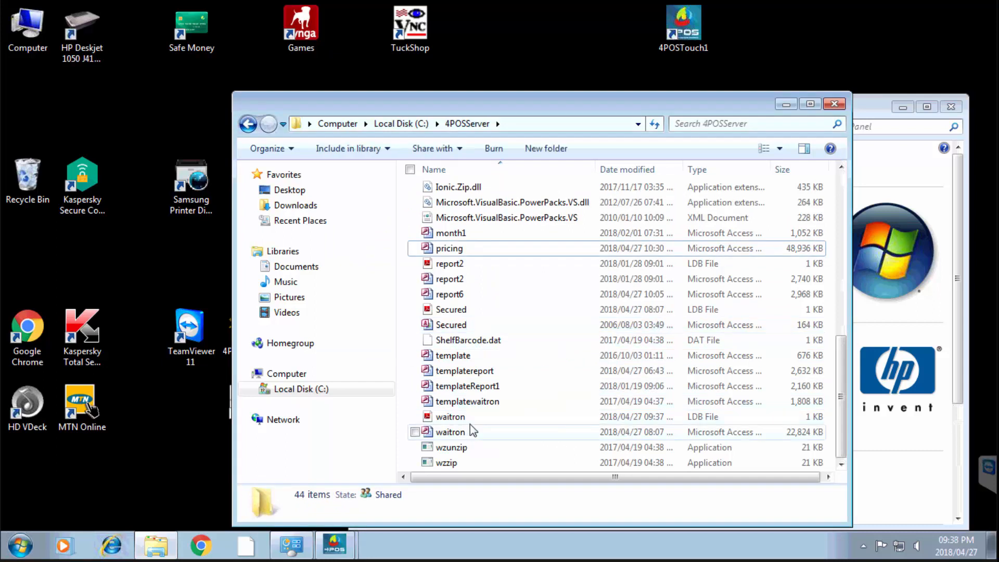
click(562, 417)
key(Delete)
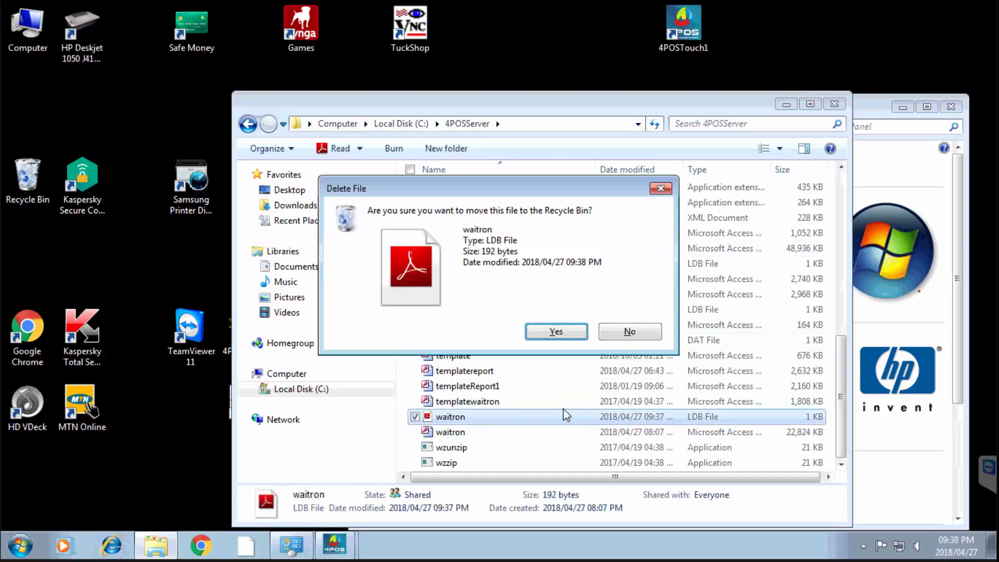
click(573, 334)
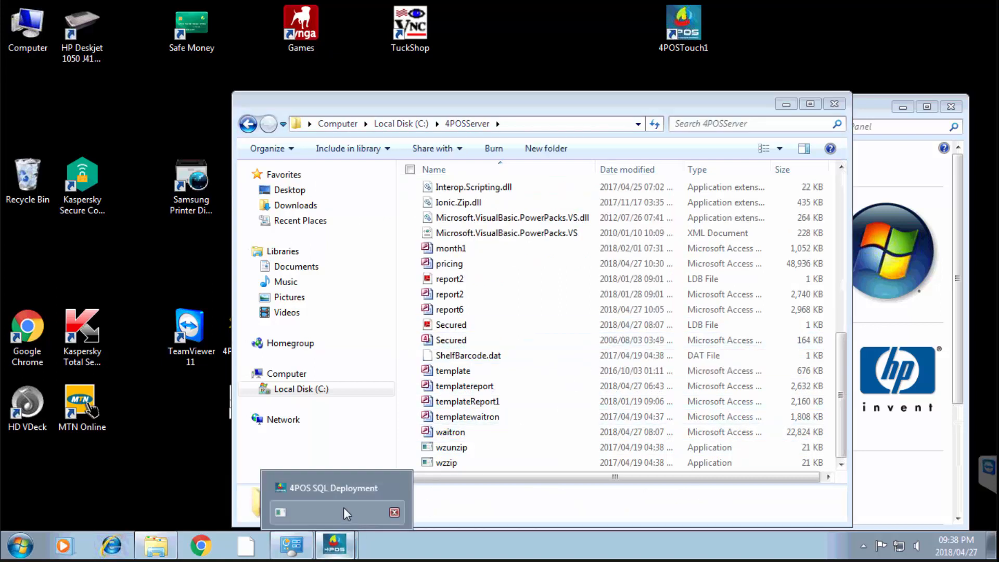
Acknowledge the 'close all 4POS programs' warning so the wizard closes, then select the waitron LDB file
click(343, 507)
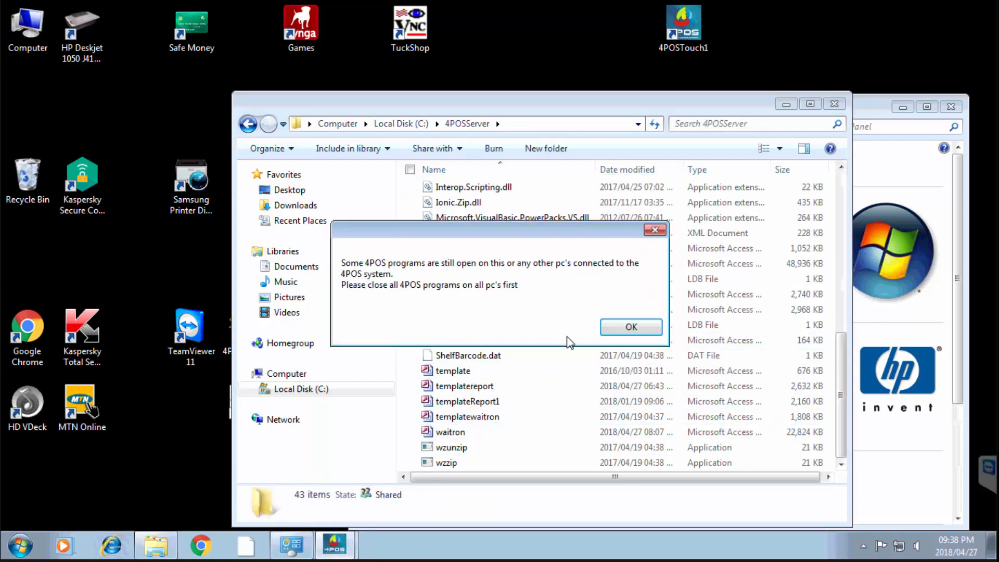
click(635, 329)
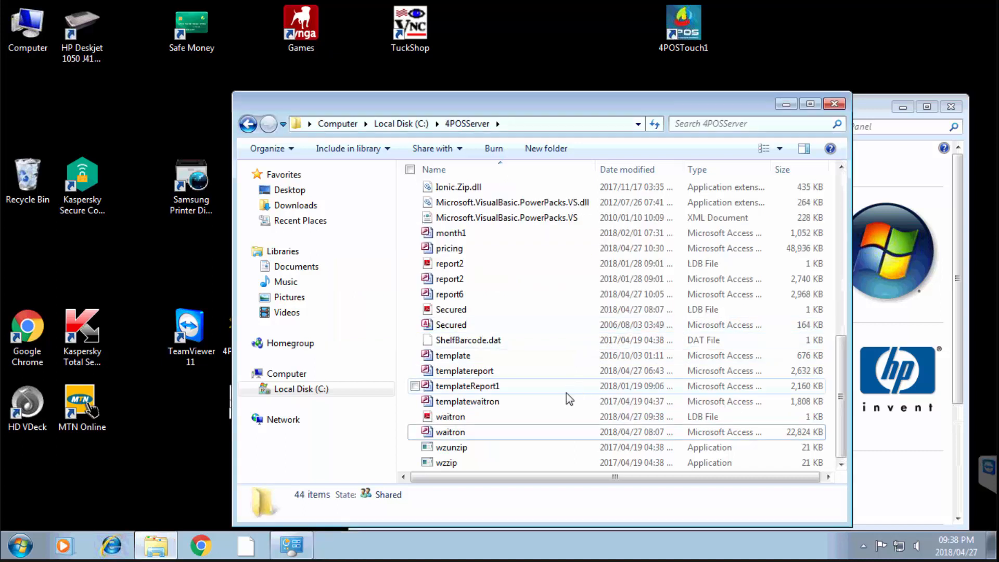
click(454, 419)
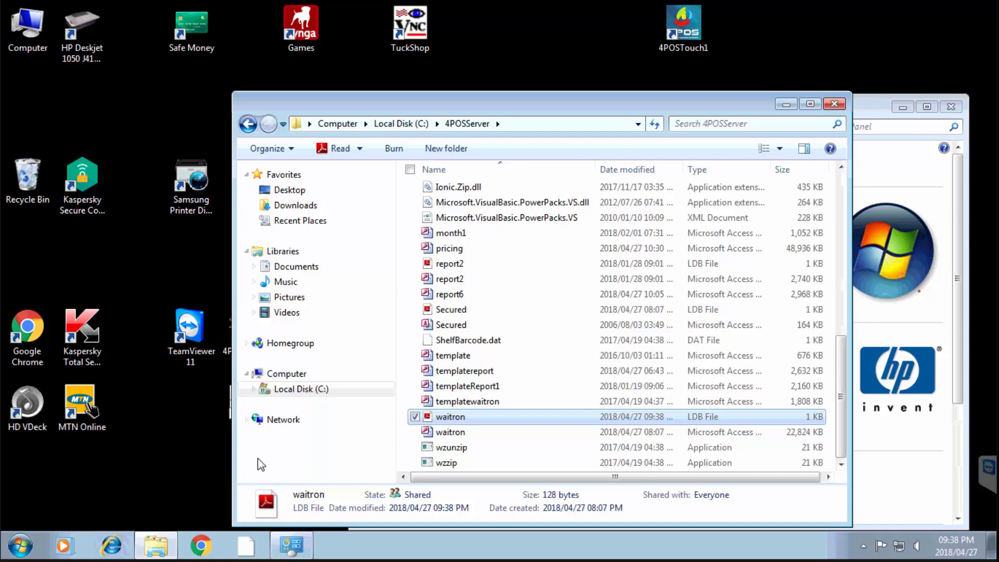
Open C:\4POSSupport in a new Explorer window and run CD4POS past the unverified-publisher warning
right_click(20, 546)
click(57, 533)
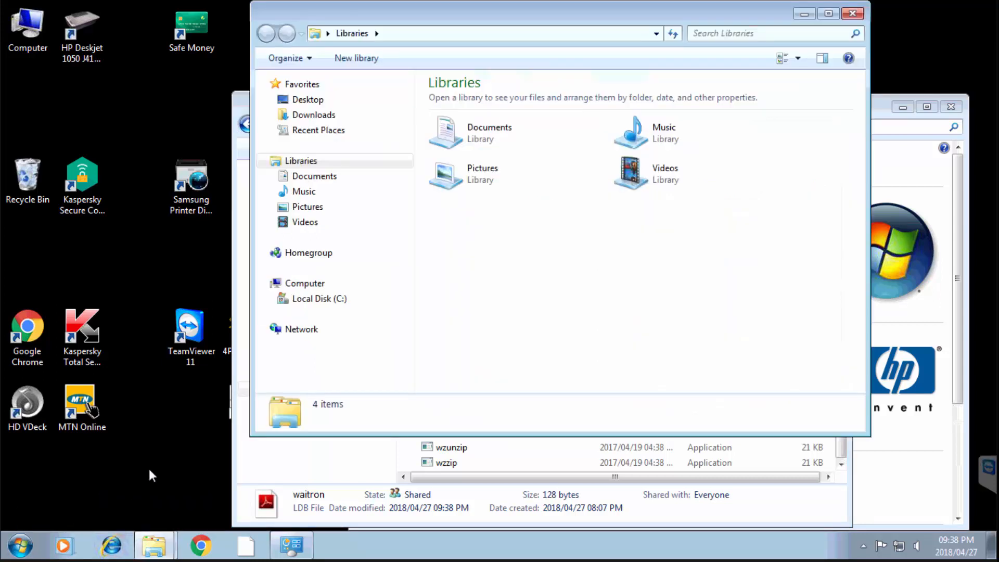
click(331, 298)
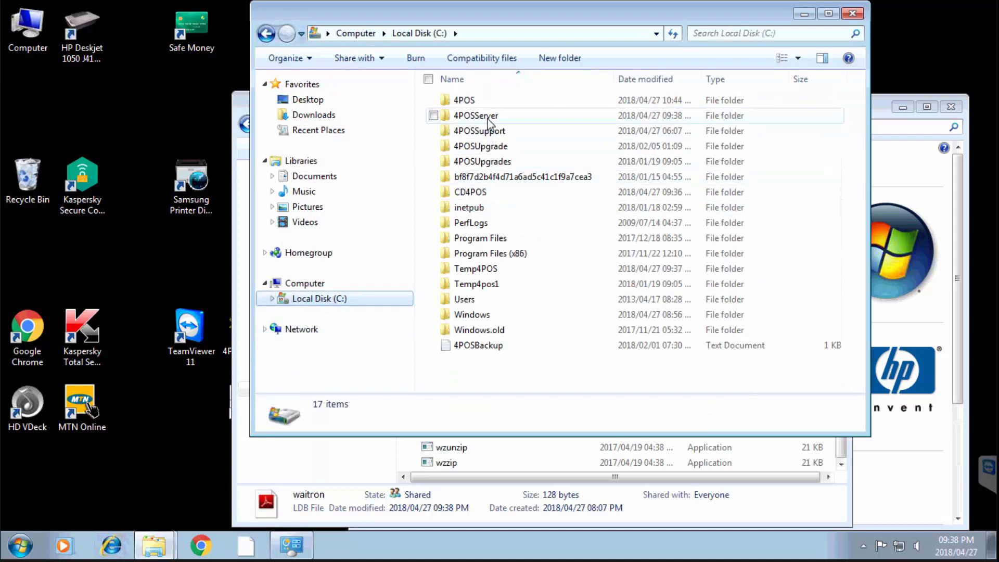
click(487, 118)
double_click(488, 131)
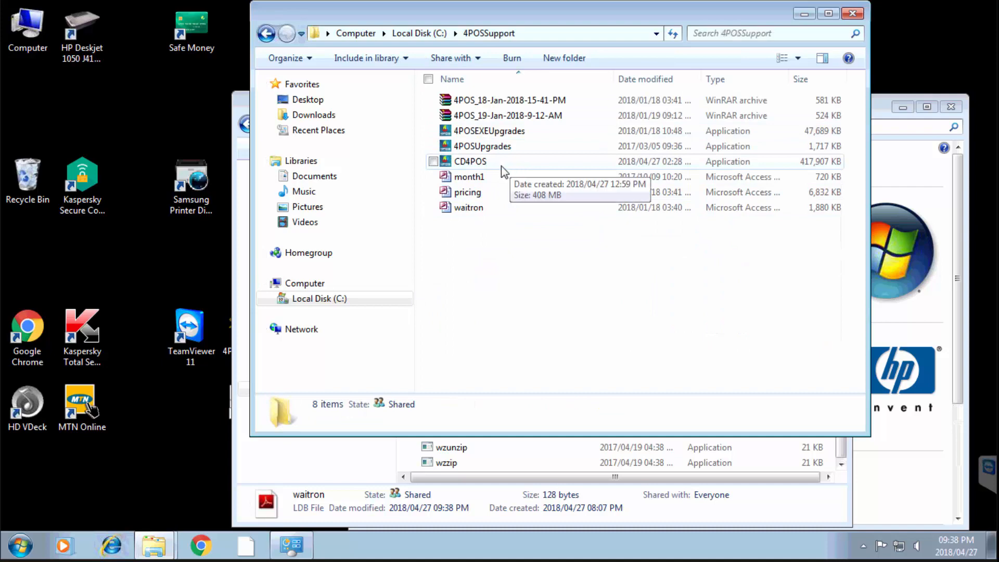
double_click(473, 165)
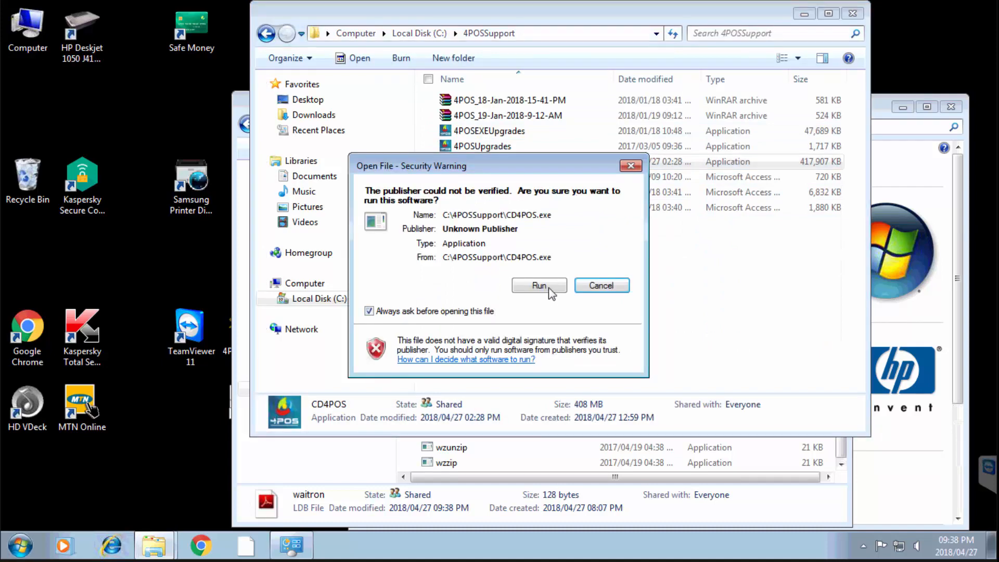
click(604, 286)
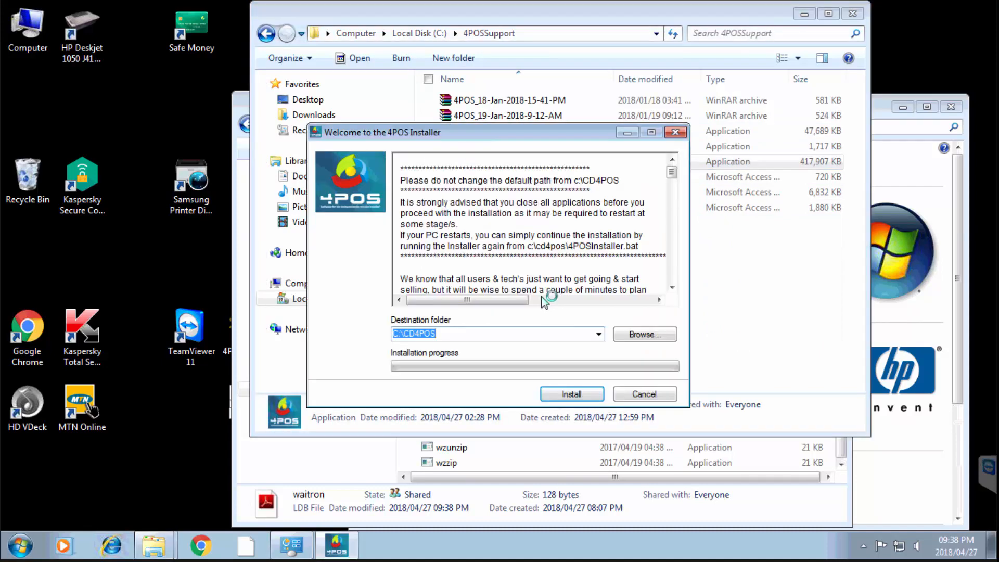
Install 4POS to C:\CD4POS, moving the SQL Deployment wizard aside until the regional settings notice appears
click(581, 394)
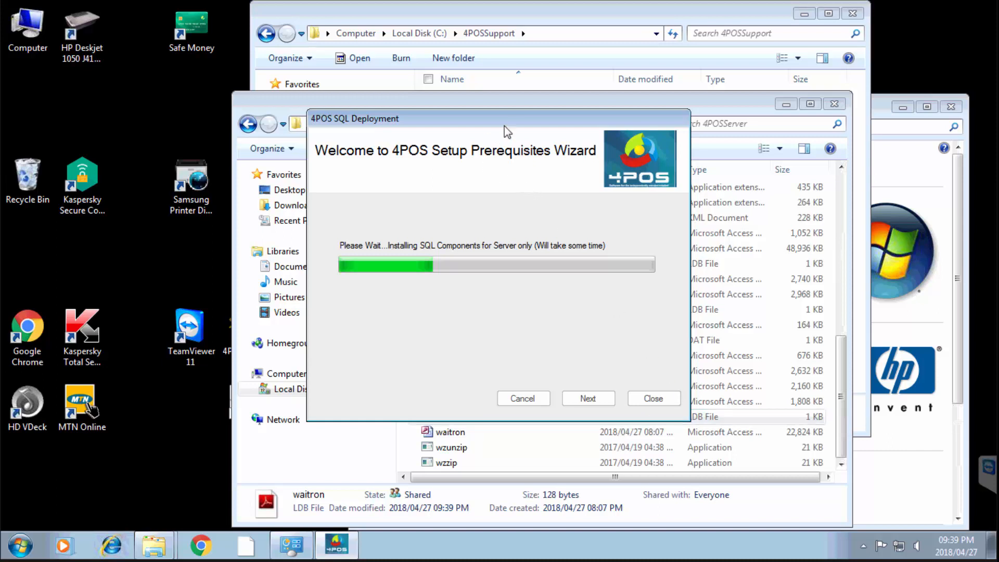
drag(457, 120, 332, 80)
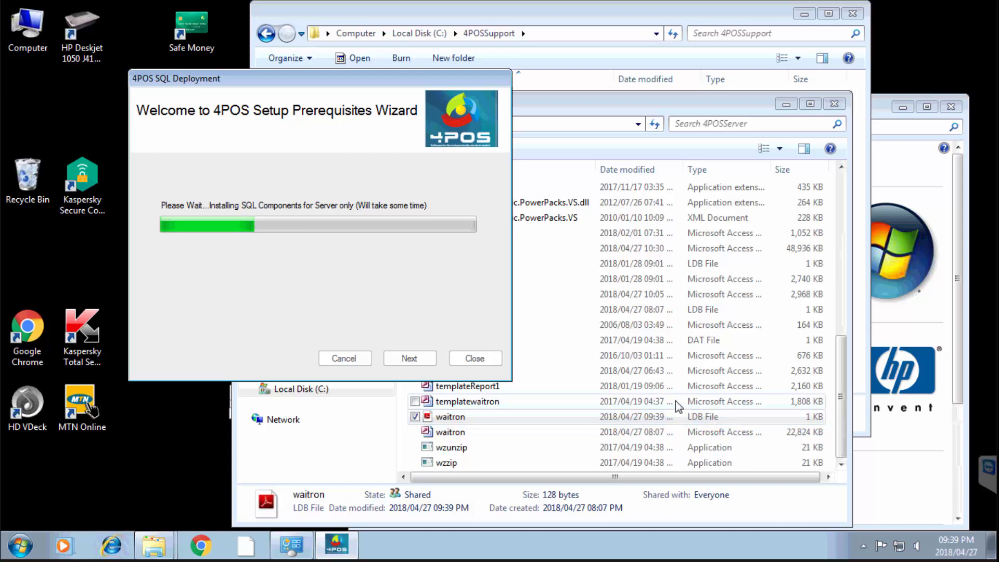
click(599, 419)
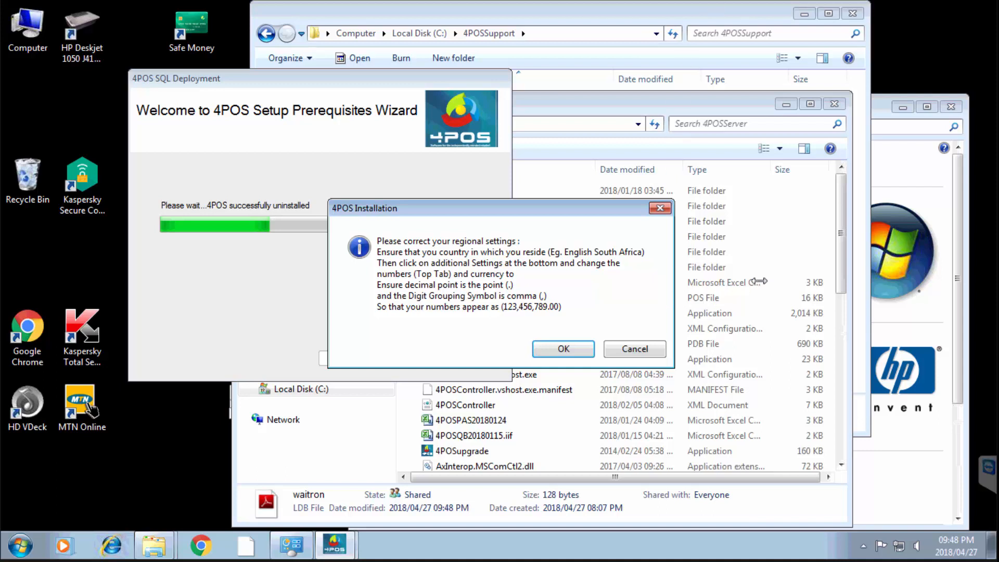
Set the decimal symbol to '.', accept the number and currency formats, and dismiss the reboot prompt
click(559, 350)
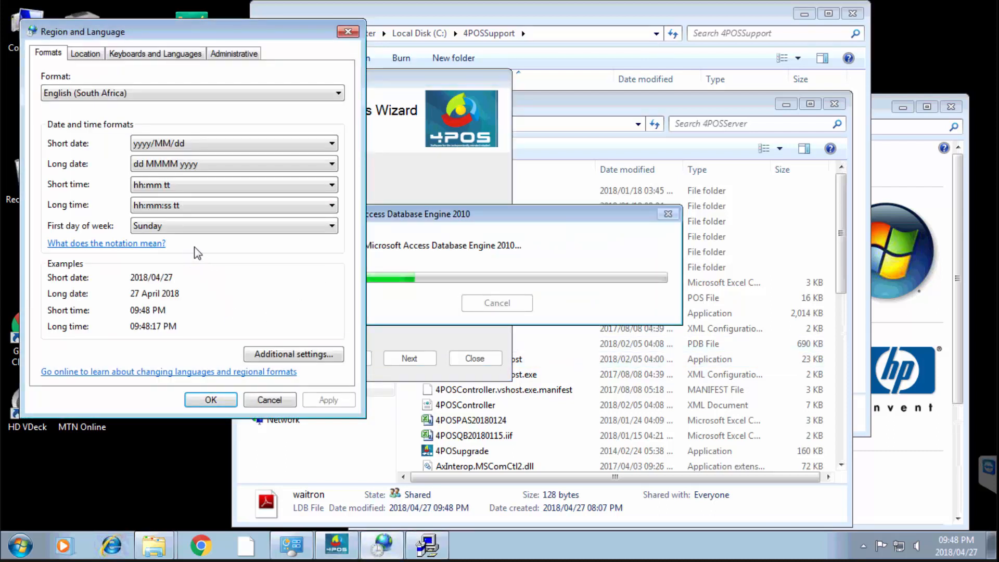
click(290, 355)
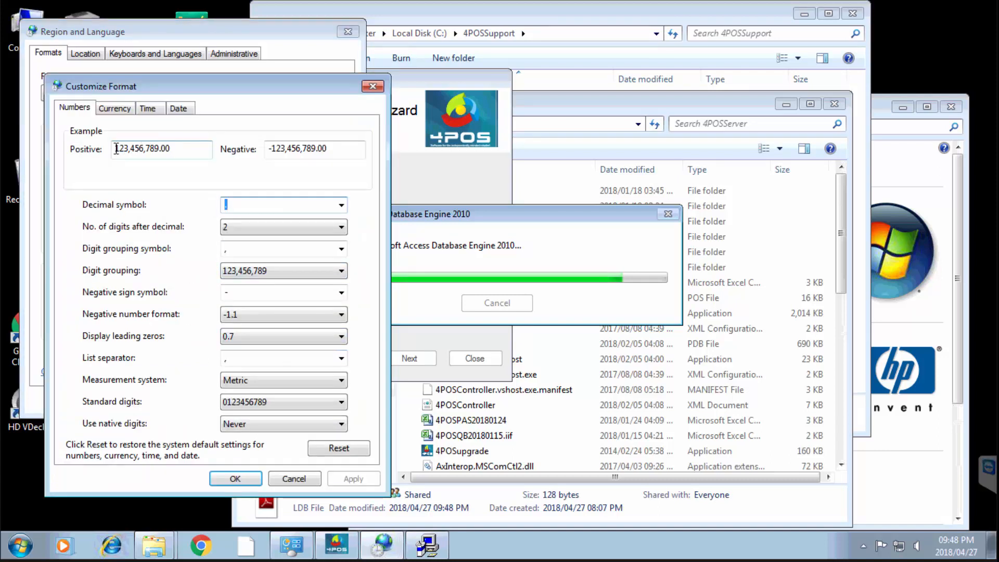
double_click(119, 148)
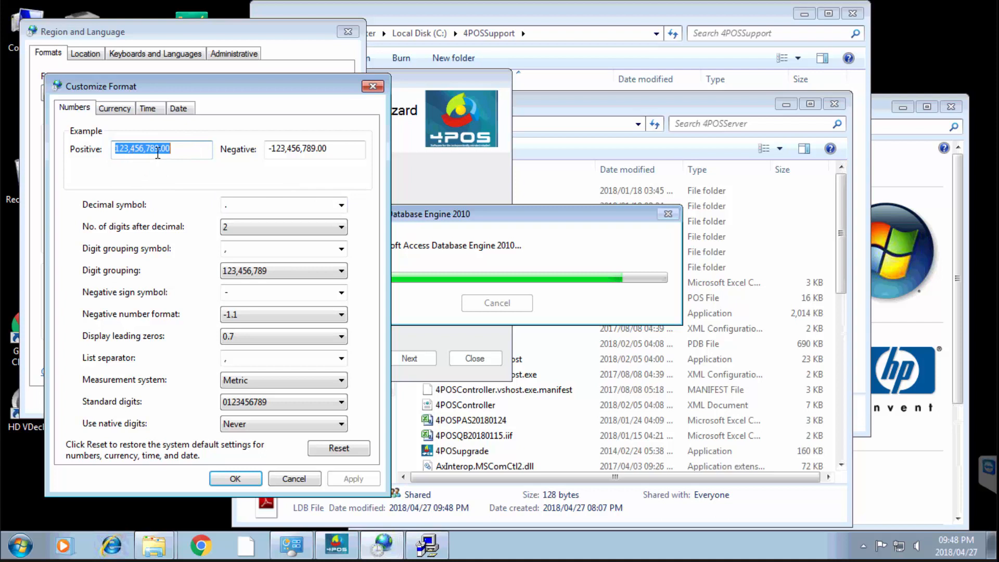
click(120, 109)
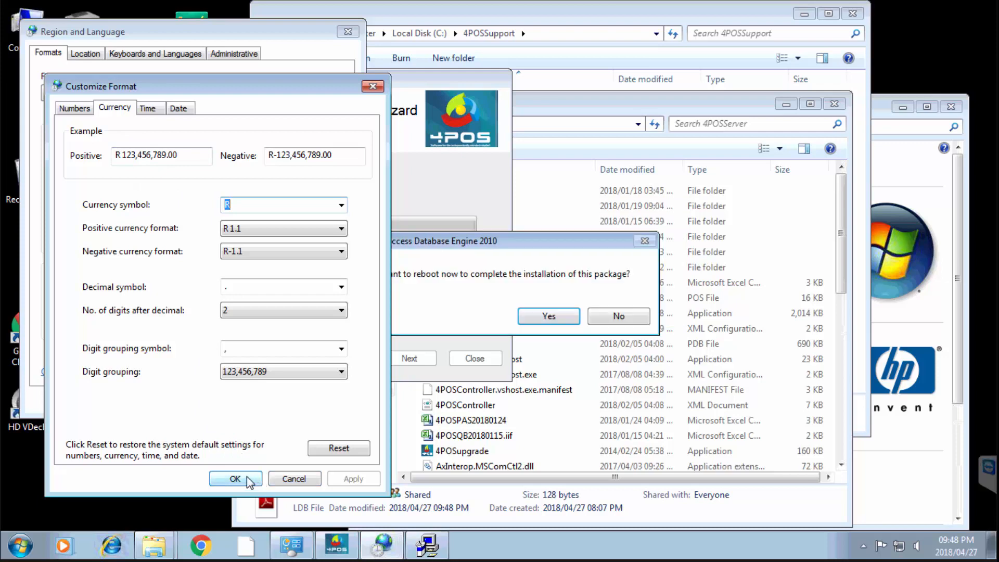
click(249, 479)
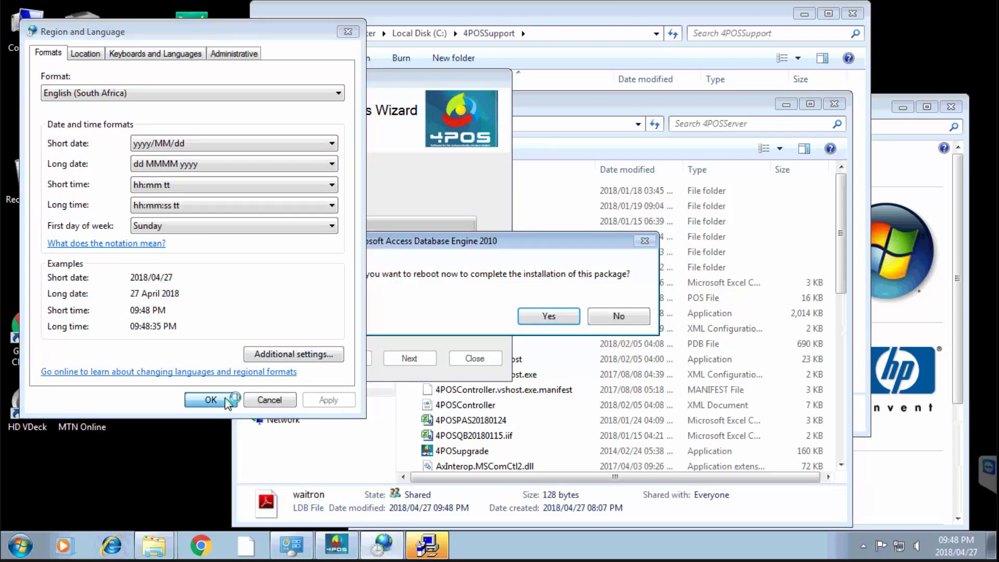
click(213, 402)
key(Return)
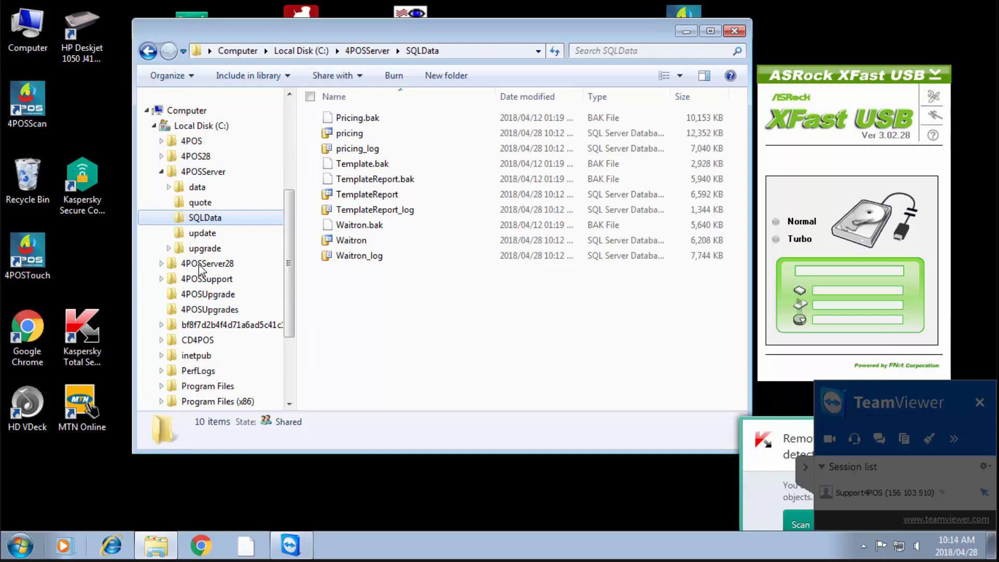
Browse from 4POSServer28 to C:\CD4POS, select the 53.4 MB 4POS installer package, and open the Start menu
click(203, 265)
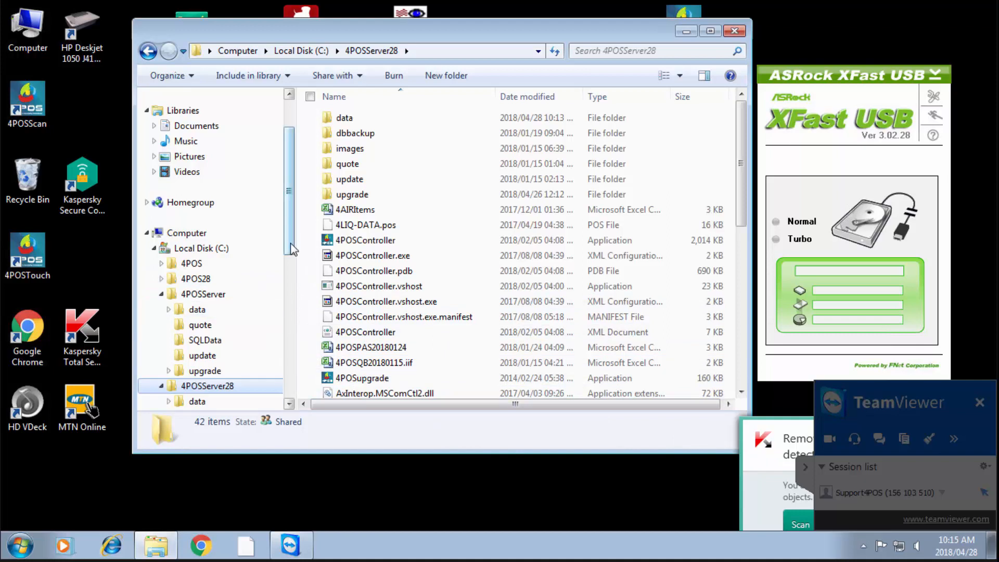
drag(290, 243, 292, 338)
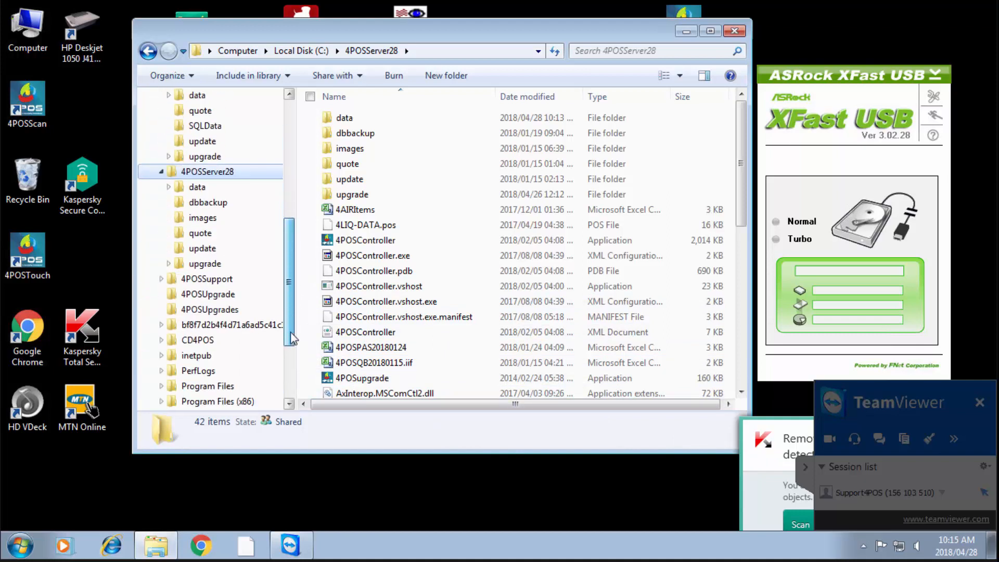
click(209, 341)
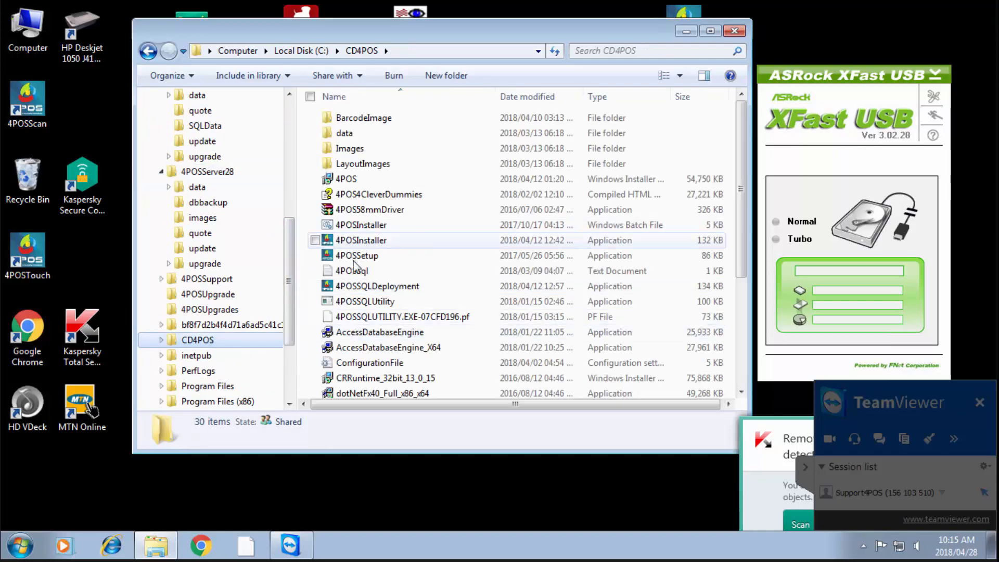
click(359, 179)
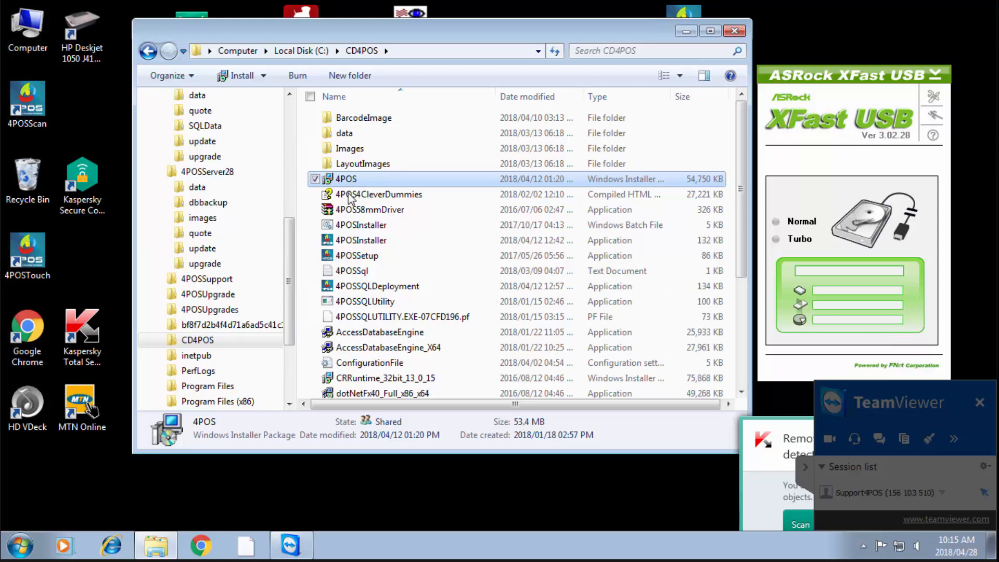
click(23, 550)
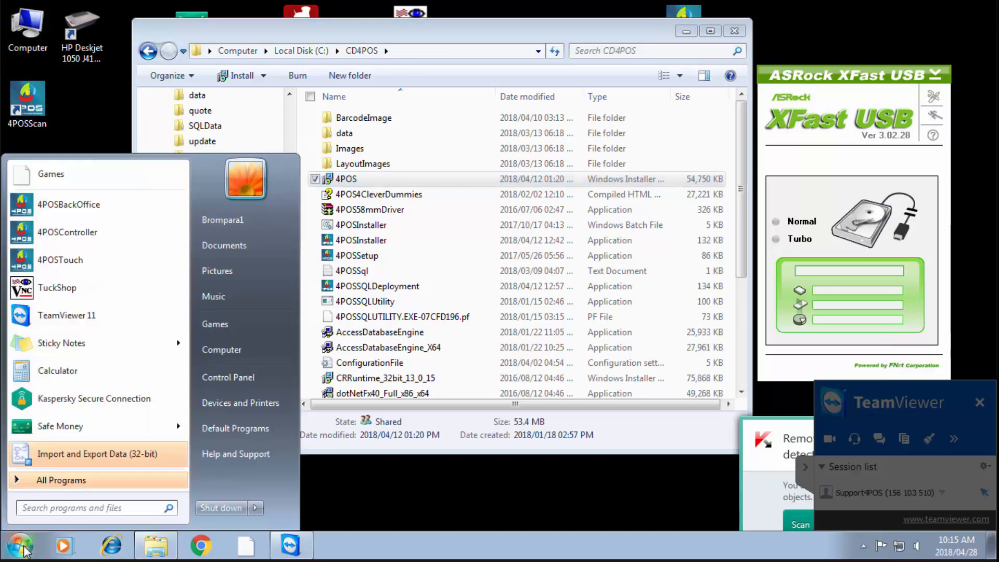
Find Microsoft SQL Server 2012 in the maximized Programs and Features list, then close the window
click(253, 379)
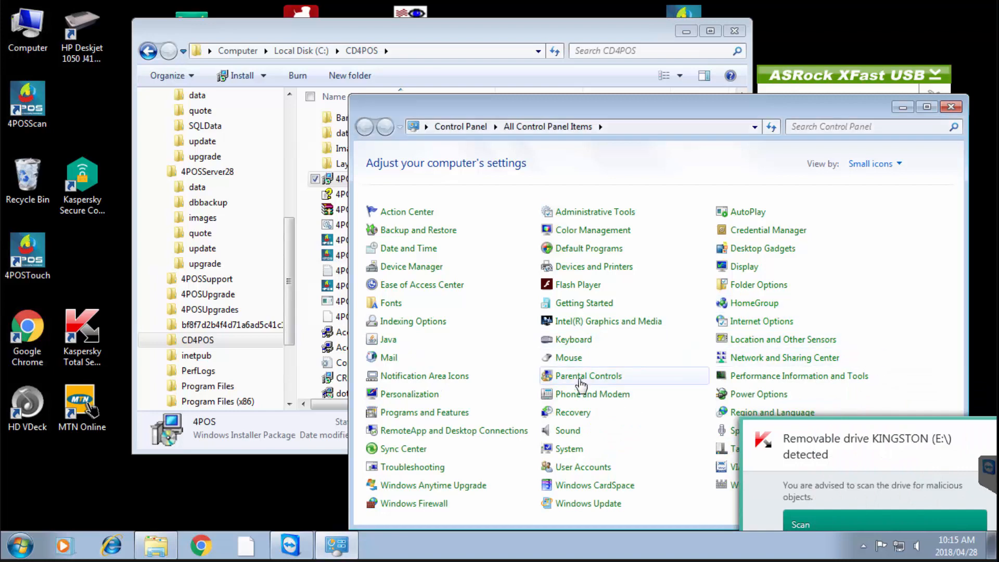
click(426, 415)
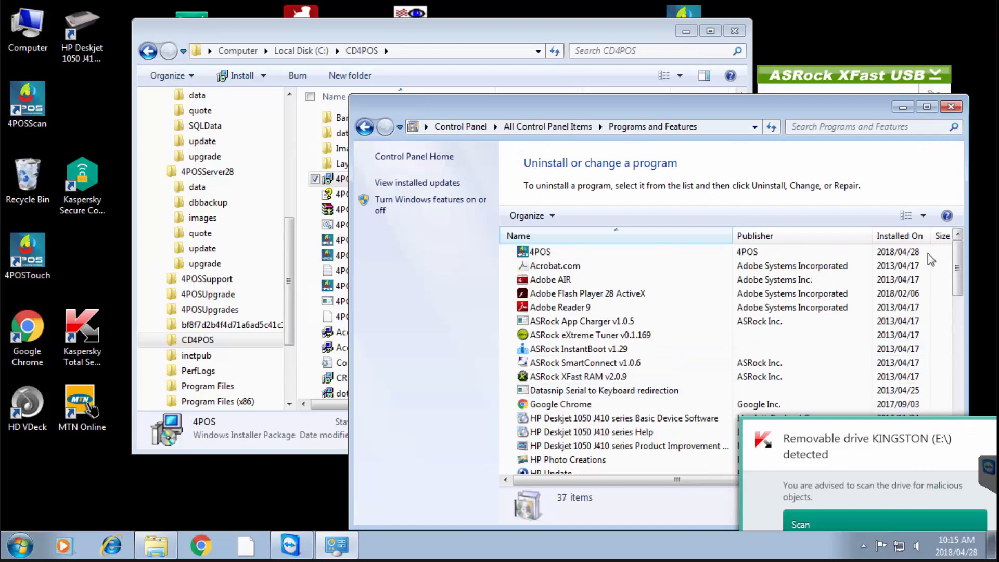
click(927, 106)
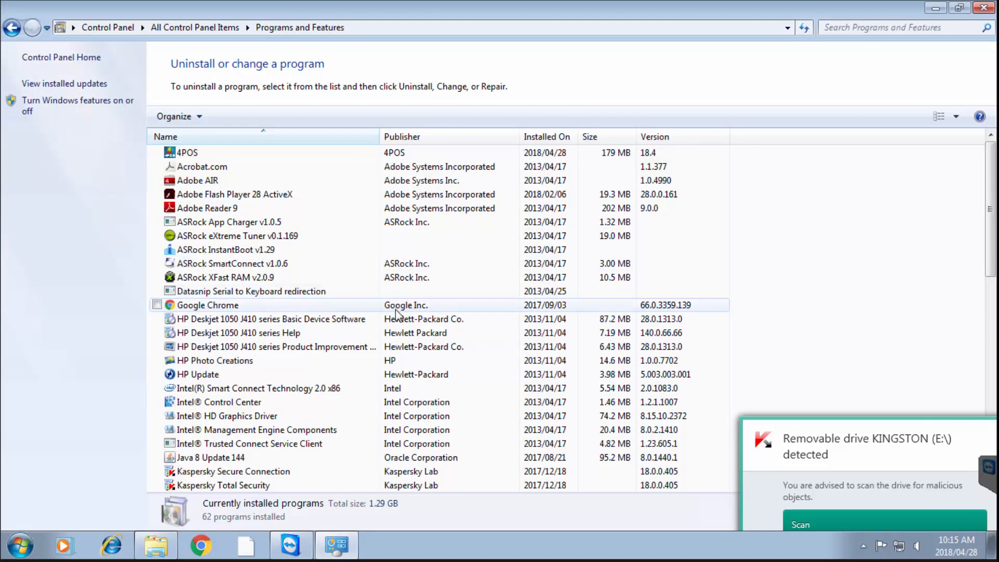
drag(989, 258, 989, 361)
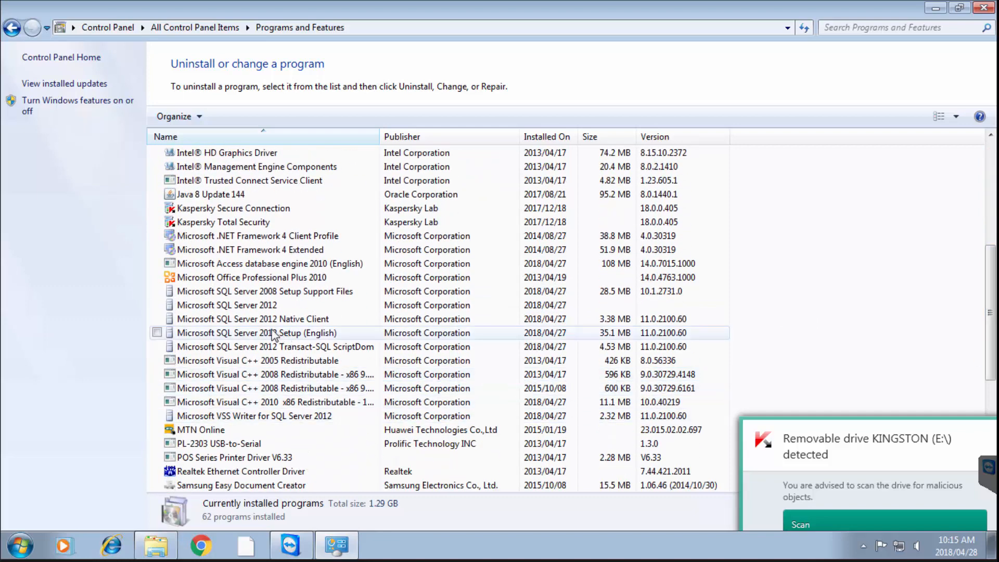
click(219, 307)
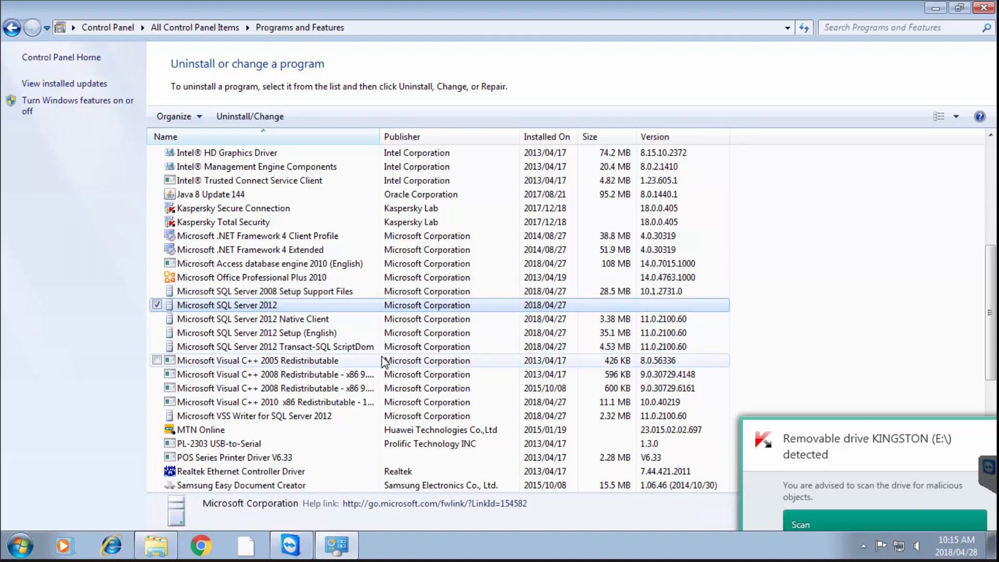
click(984, 8)
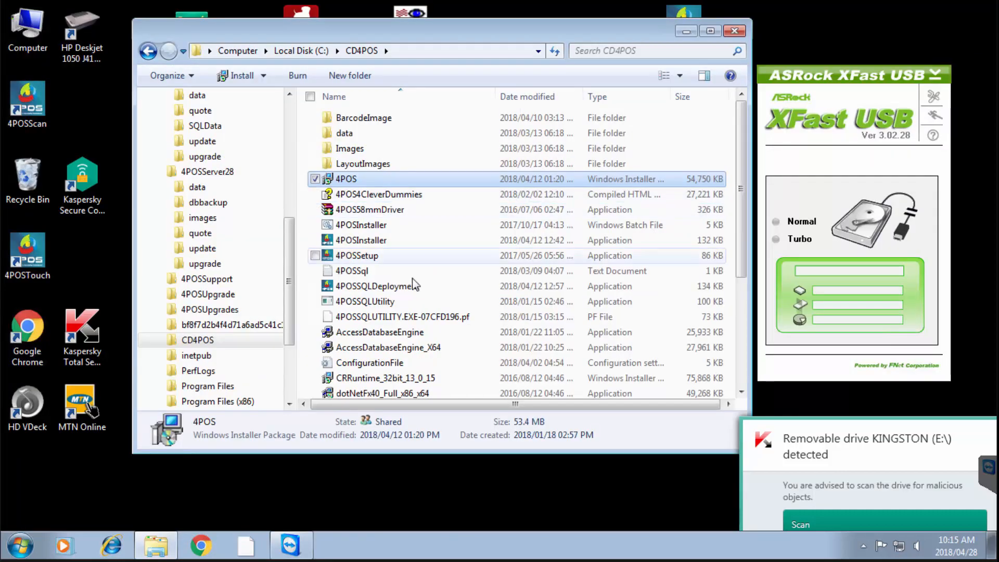
Review the SQLData folder inside 4POSServer and collapse the 4POSServer28 tree
scroll(291, 266, up, 3)
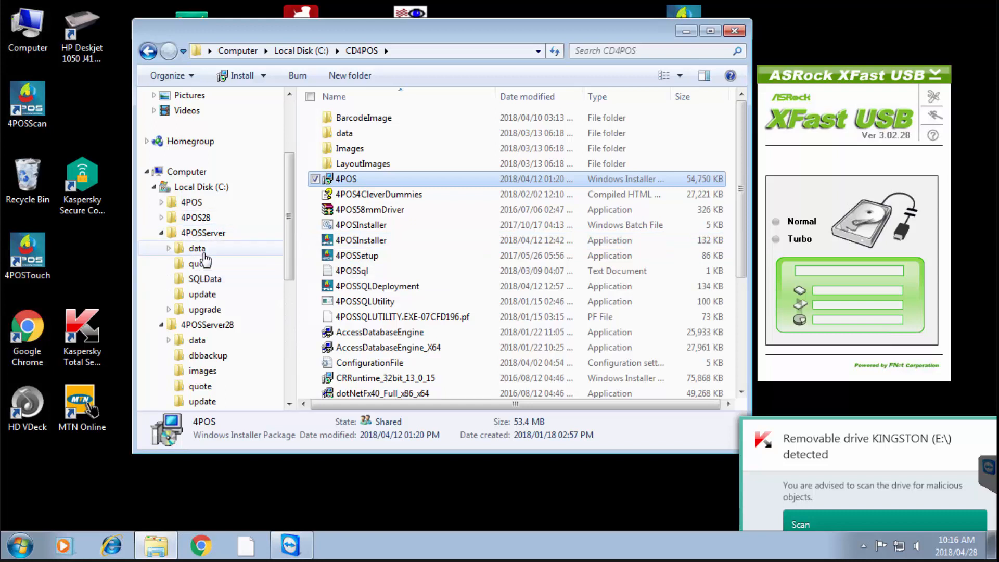
click(204, 280)
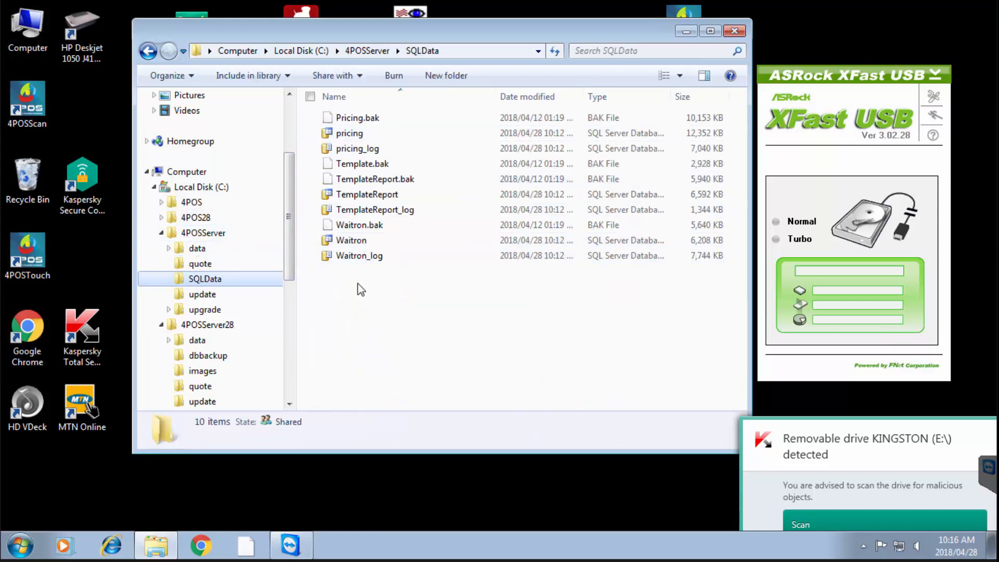
click(161, 325)
Inspect 4POSSupport's mdb folder path and the month1 database, then return to C:\4POSServer
click(235, 341)
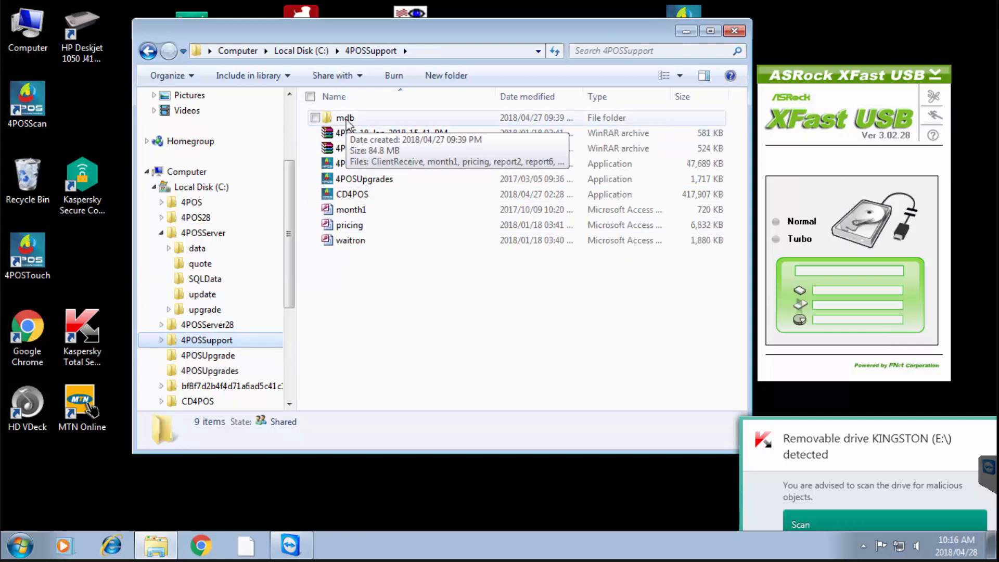
click(346, 120)
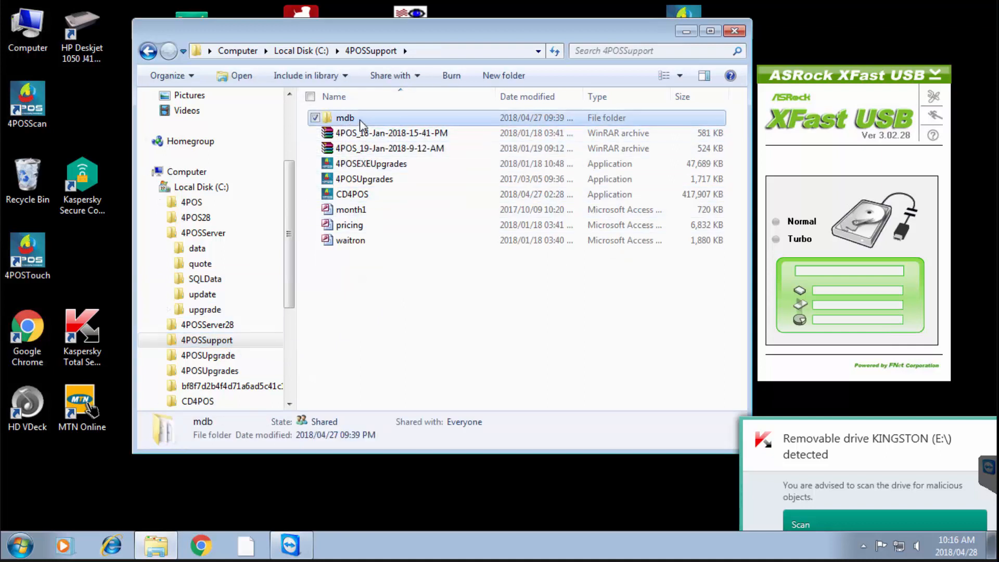
double_click(361, 121)
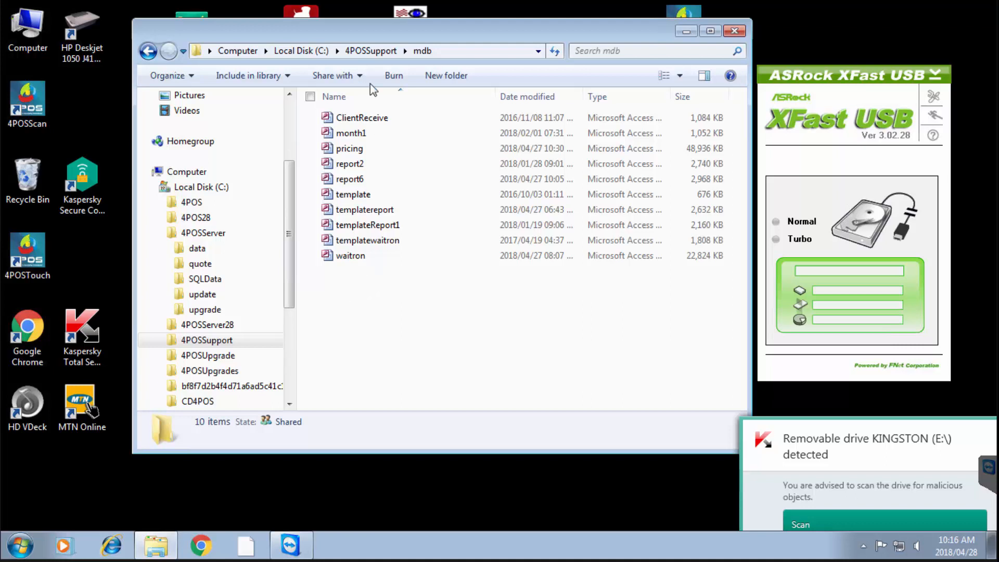
click(477, 49)
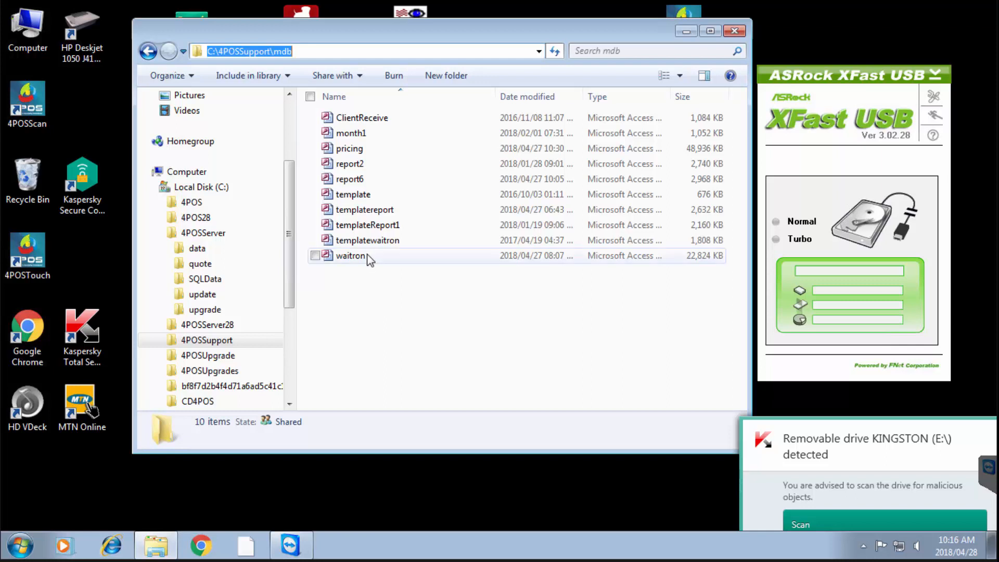
click(363, 136)
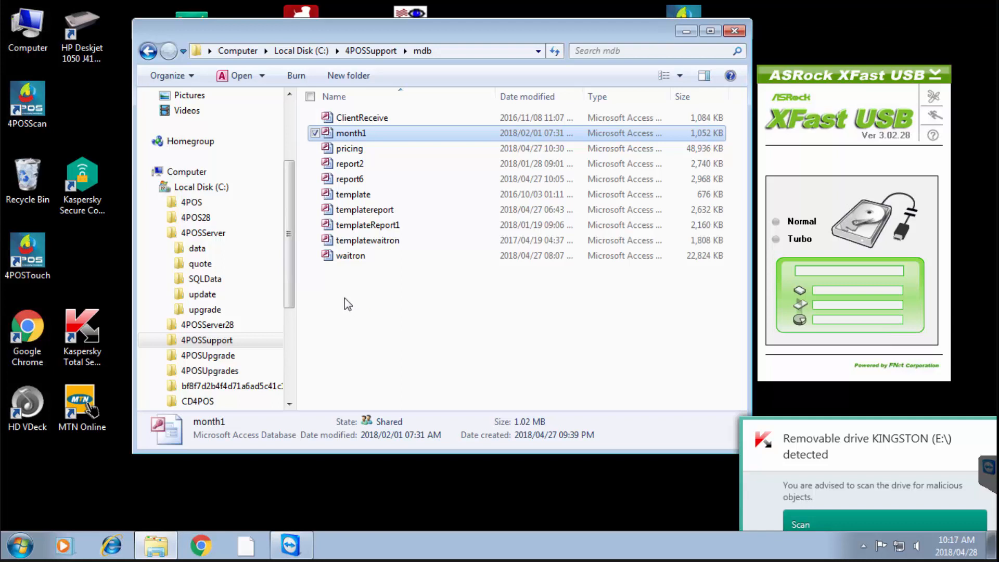
click(202, 234)
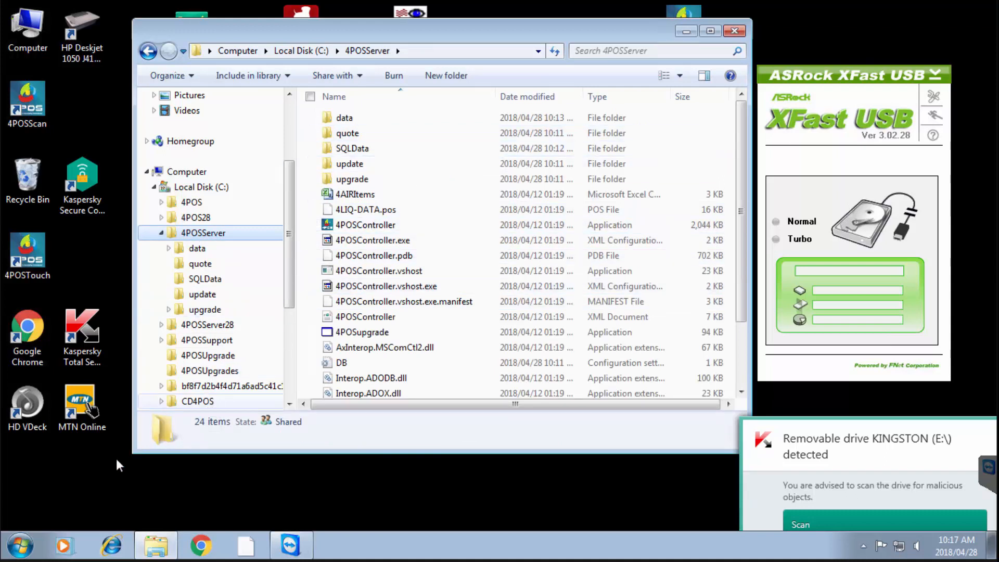
click(20, 546)
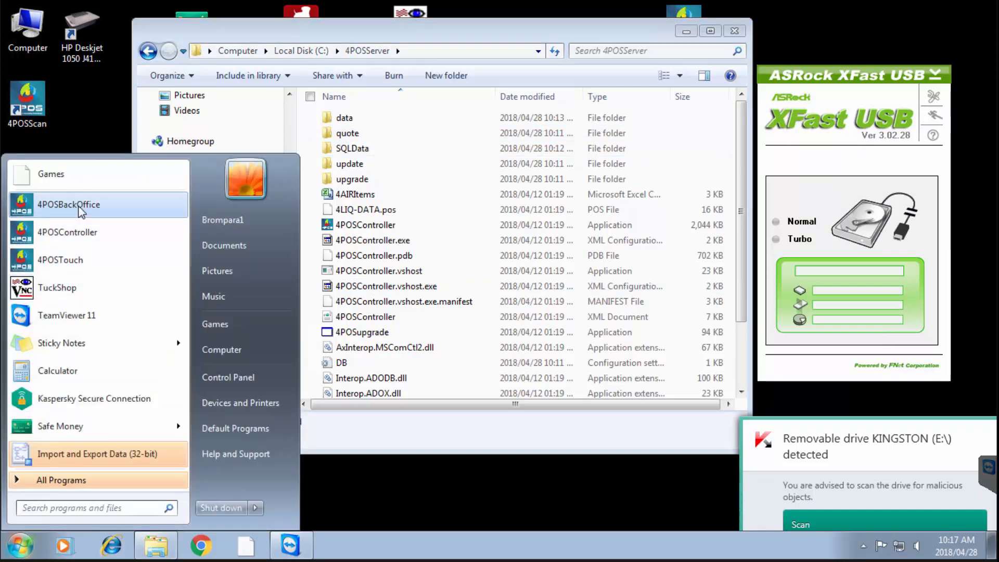
Launch 4POS Back Office, then open 4POSSupport's mdb folder to see the updated databases
click(79, 205)
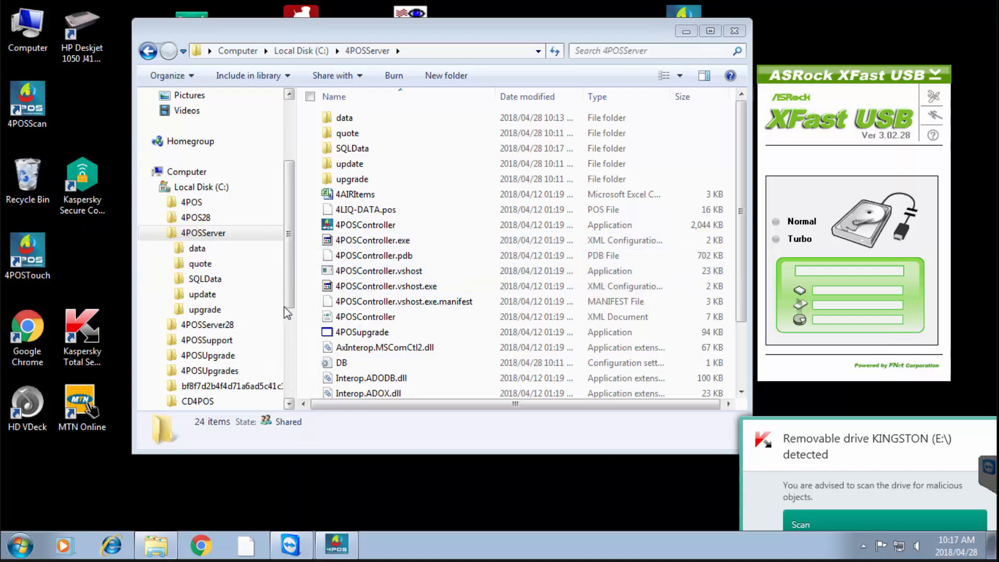
click(214, 341)
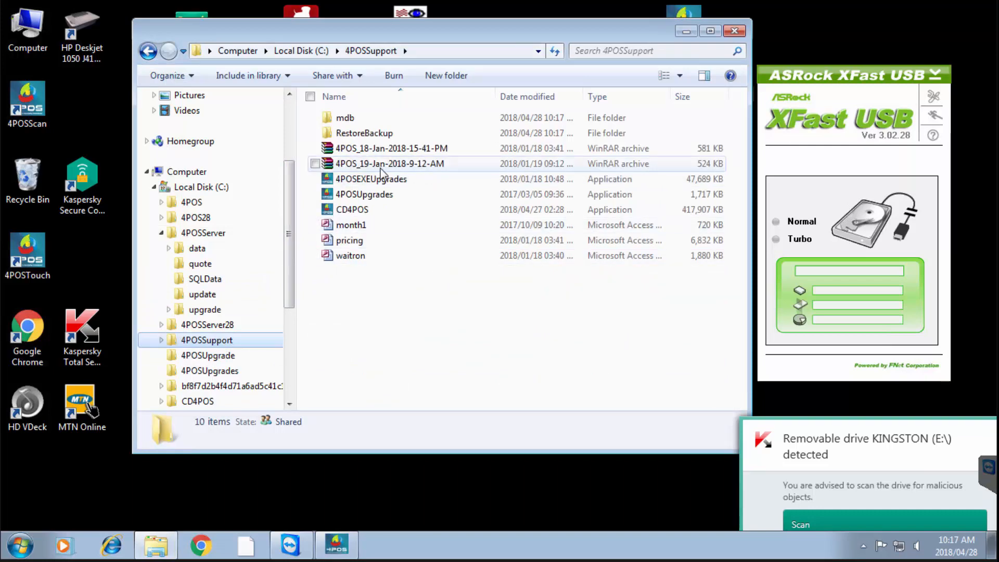
double_click(348, 119)
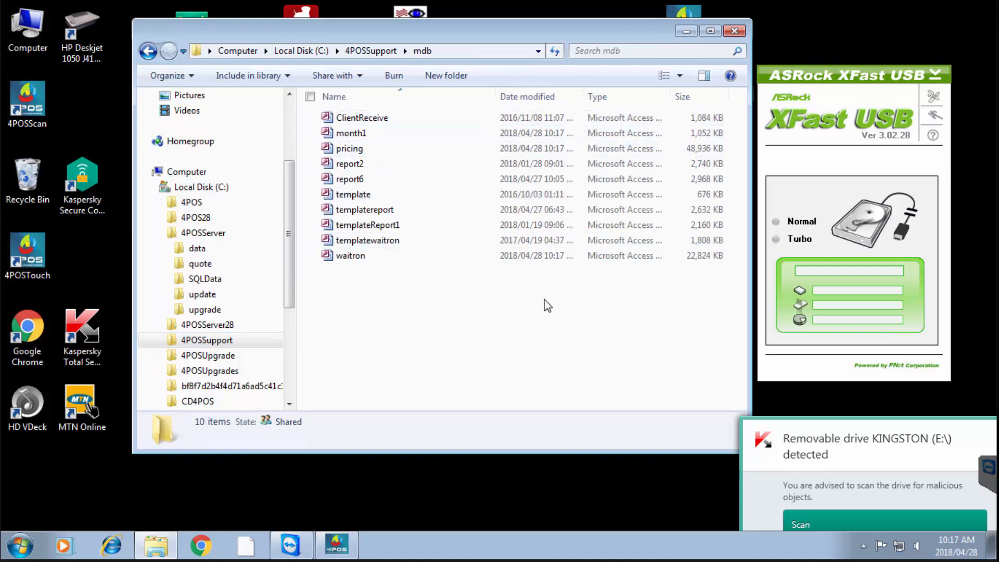
mouse_move(353, 546)
Bring 4POS SQL Configuration forward and let the data import run until the error-log notice appears
click(336, 546)
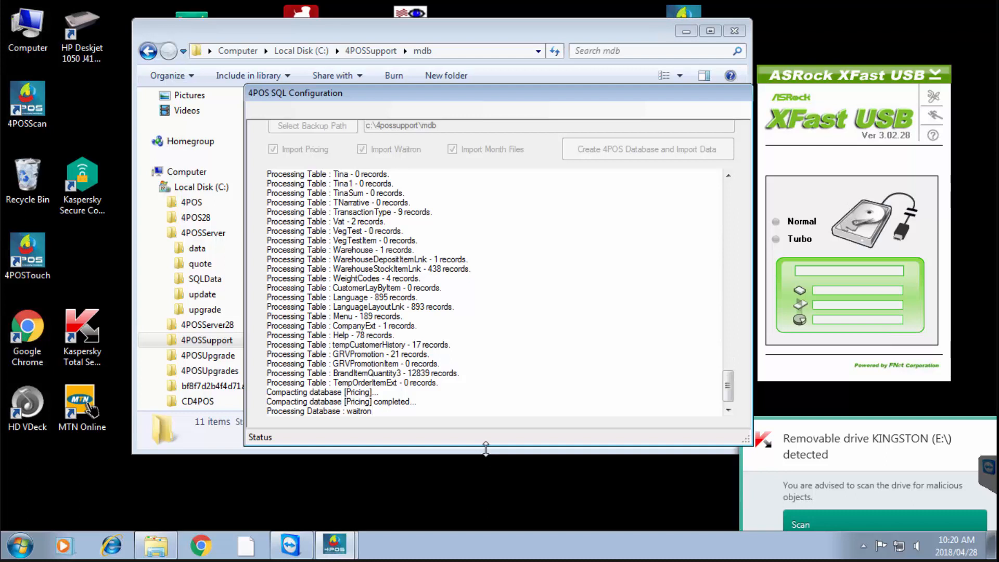
mouse_move(343, 550)
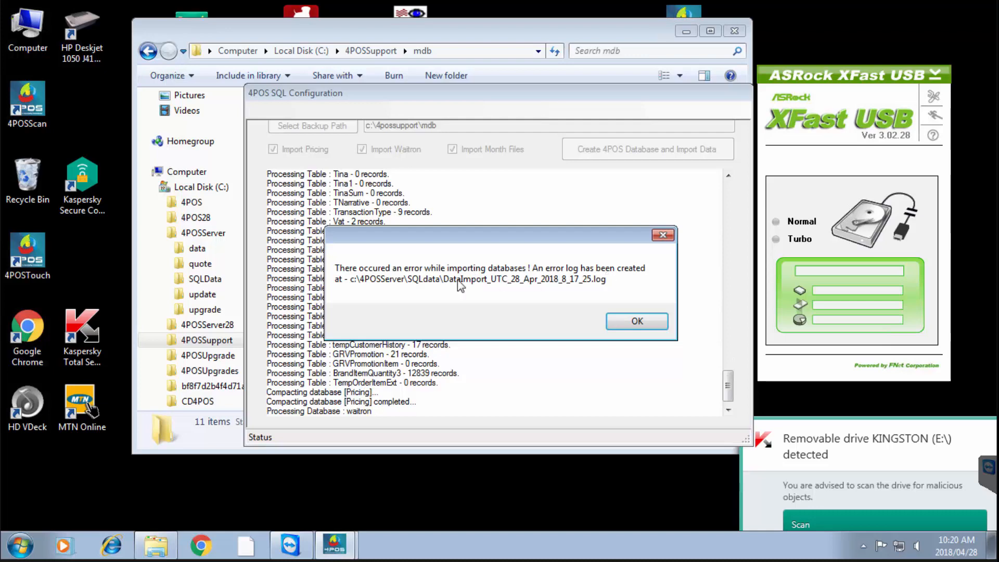
Dismiss the import error and highlight the final Log Window entries of the rerun import
click(647, 325)
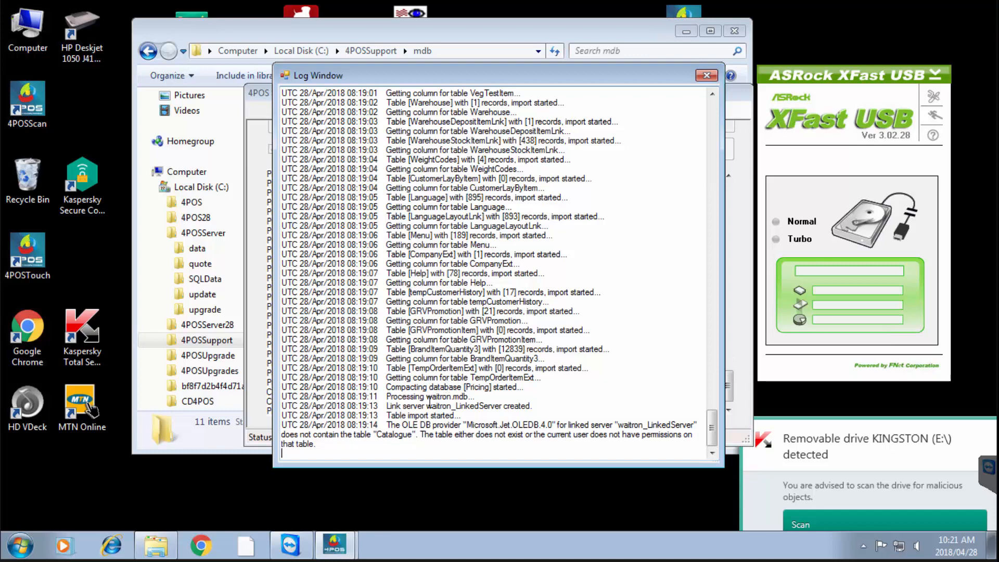
drag(387, 396, 610, 445)
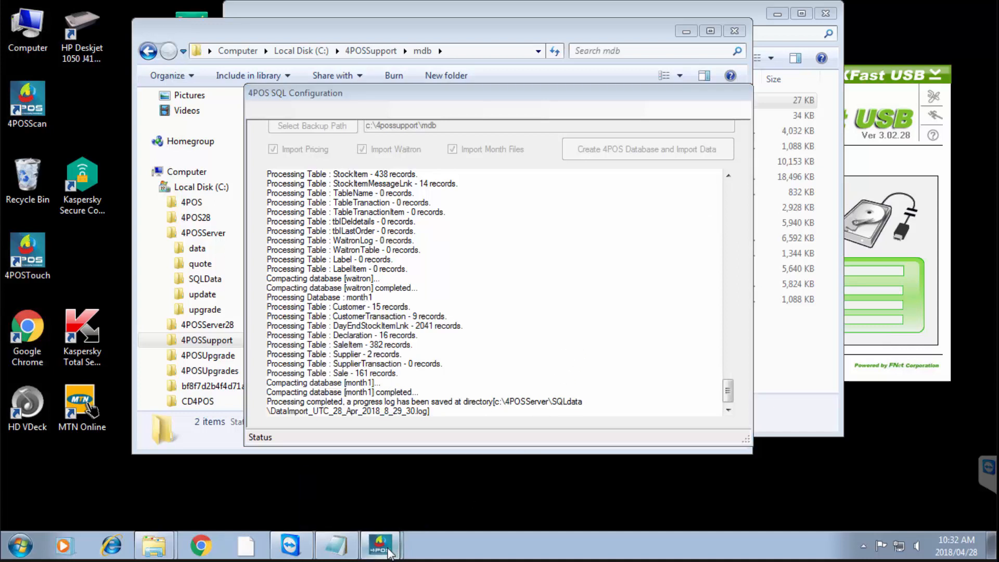
Bring back the SQL configuration window and acknowledge the 'Please Open BackOffice!' prompt
mouse_move(379, 544)
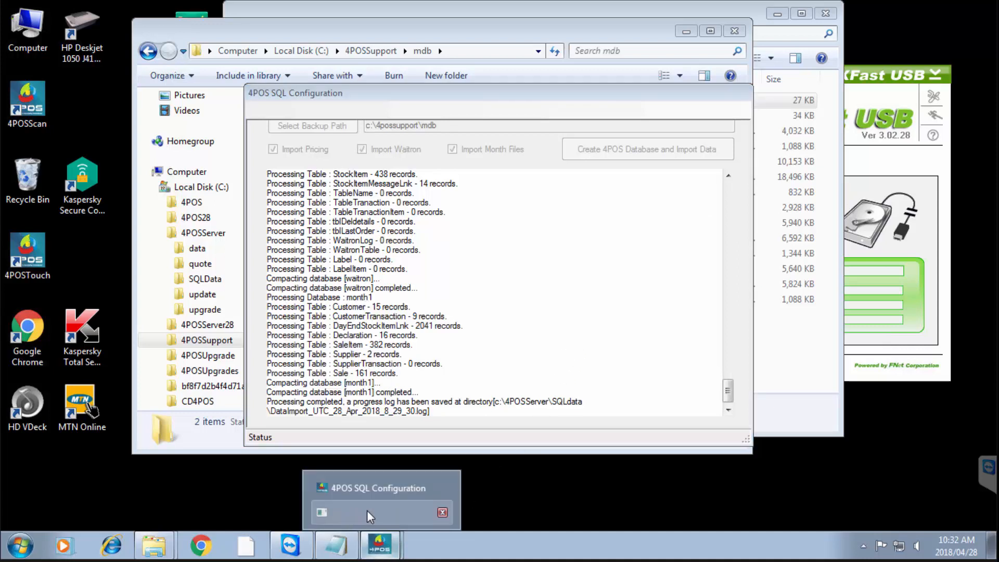
click(367, 510)
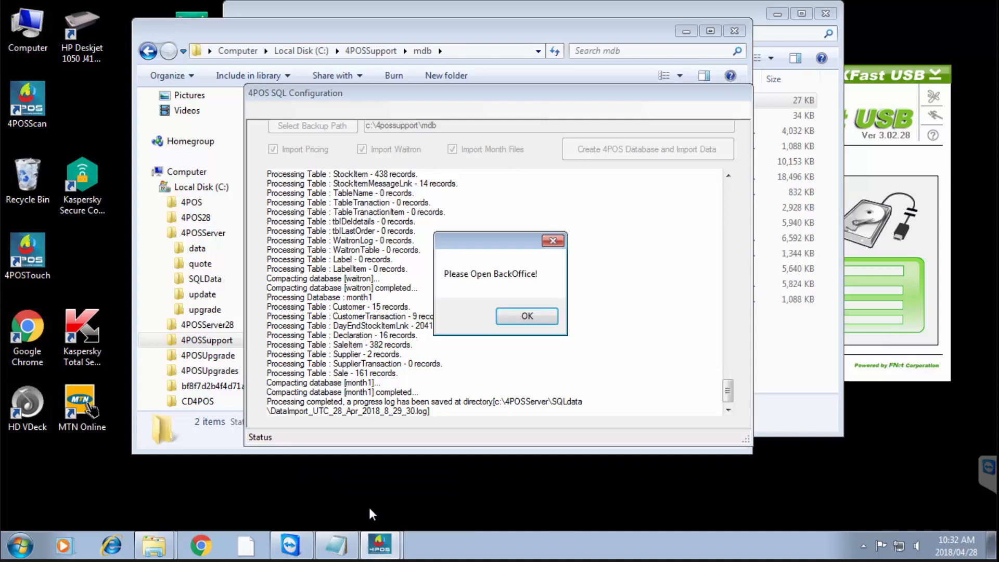
click(527, 316)
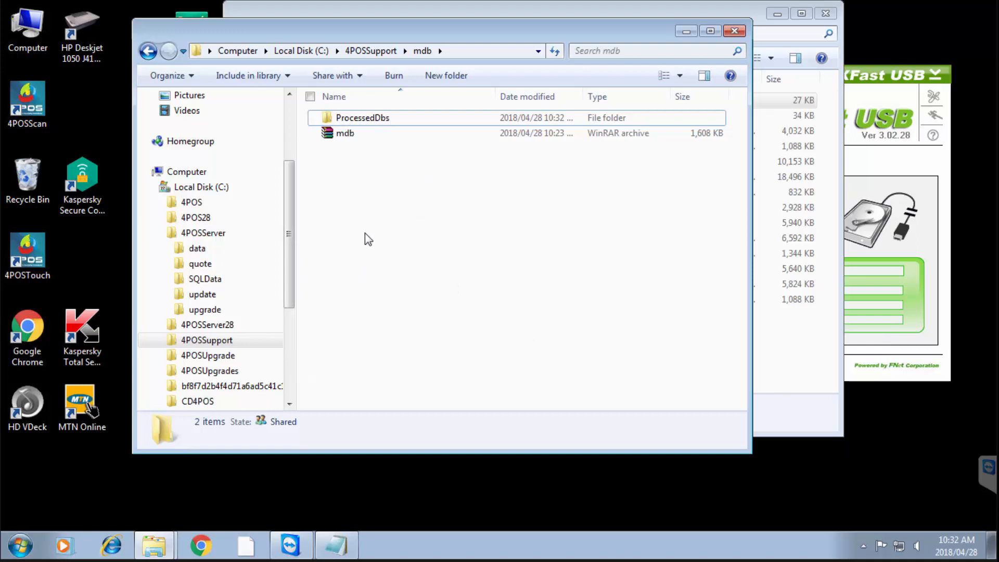
Launch 4POSBackOffice, accept the new DATA SOURCE restart notice, and launch it again
click(24, 549)
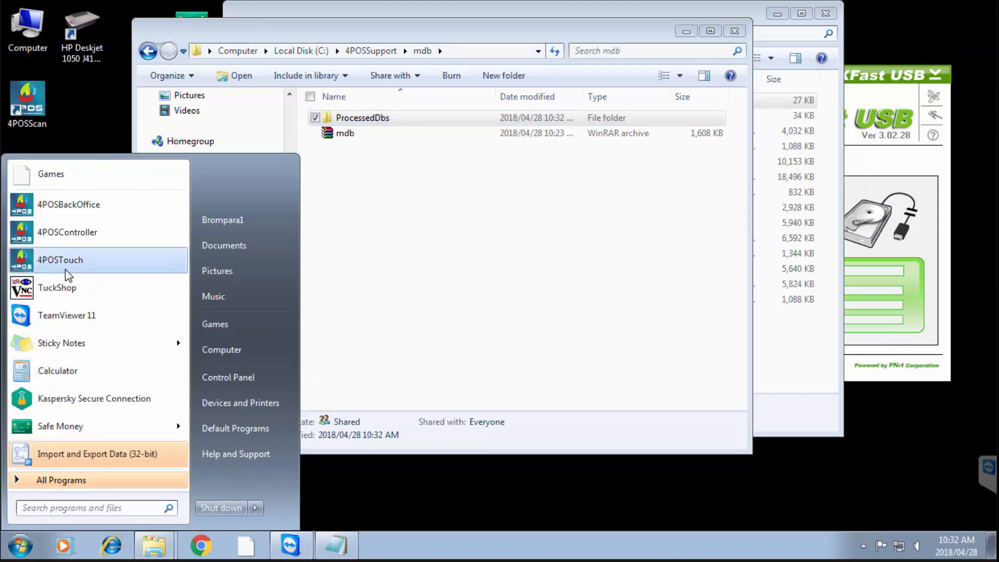
click(68, 205)
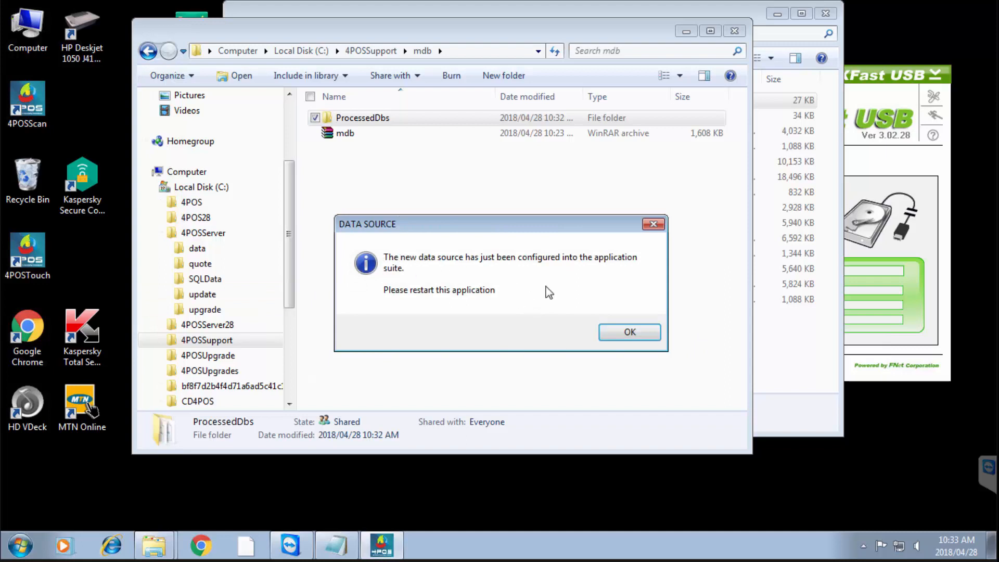
click(629, 332)
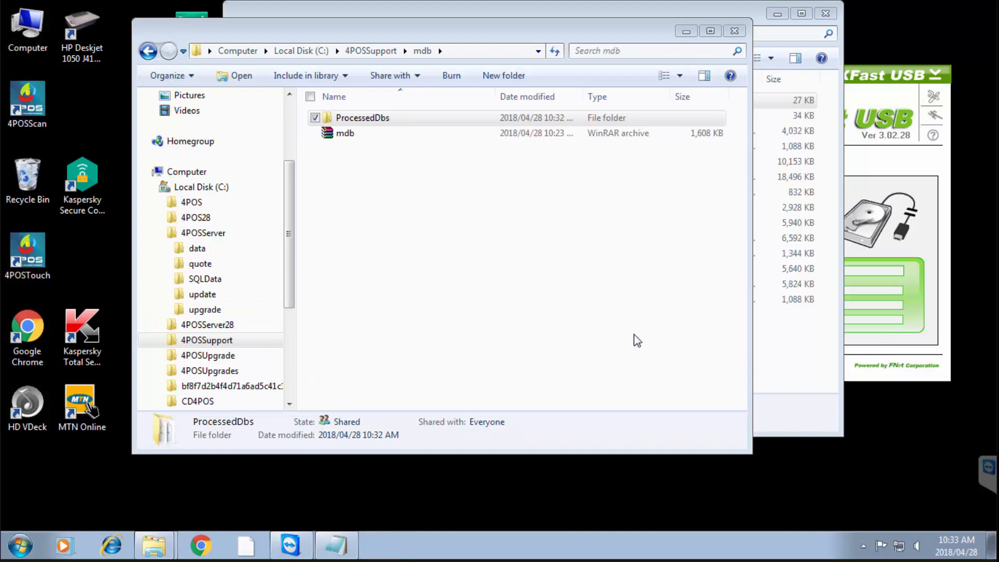
click(21, 546)
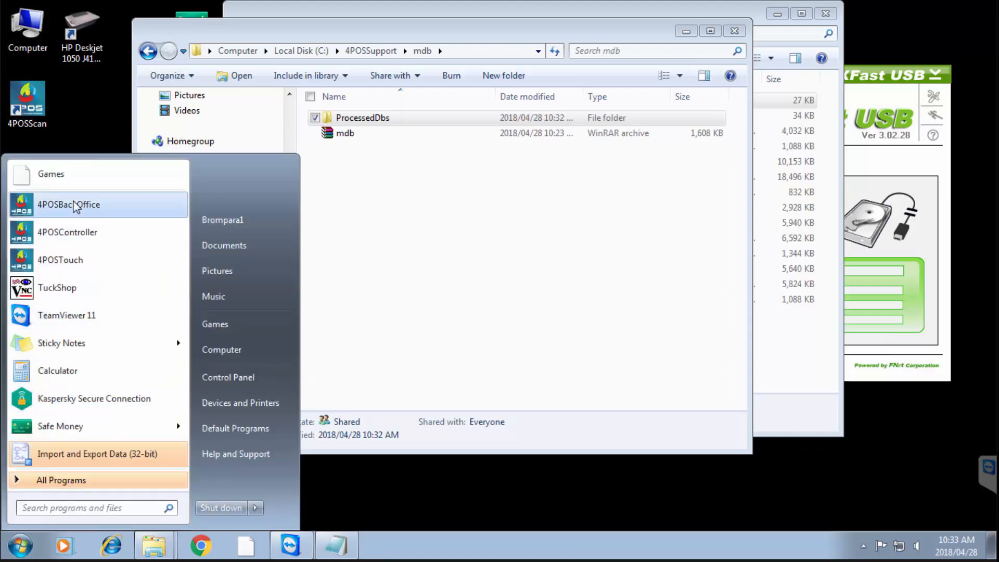
click(91, 230)
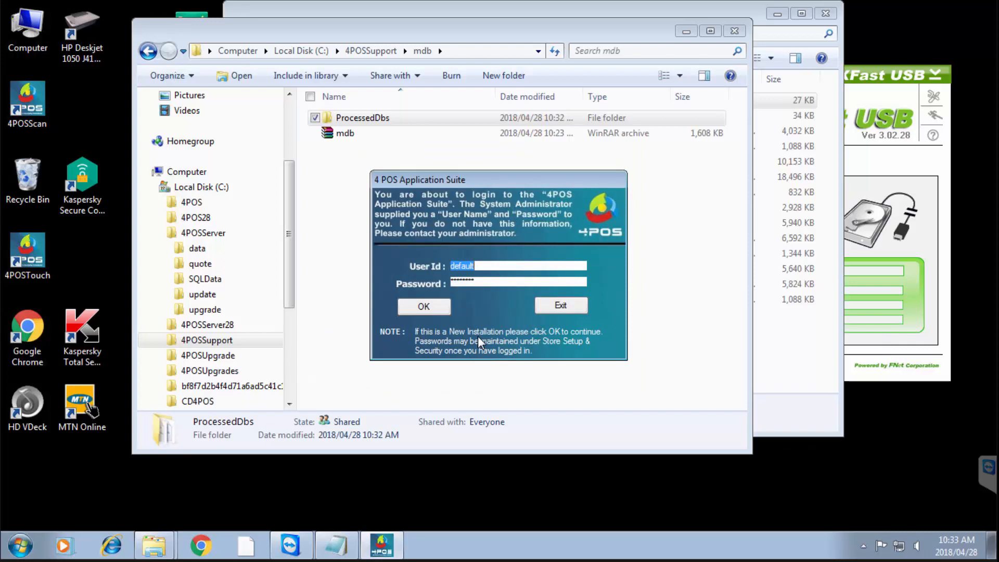
Log in to 4POS Back Office with the administrator user ID and password
text(4pos)
key(Tab)
text(4)
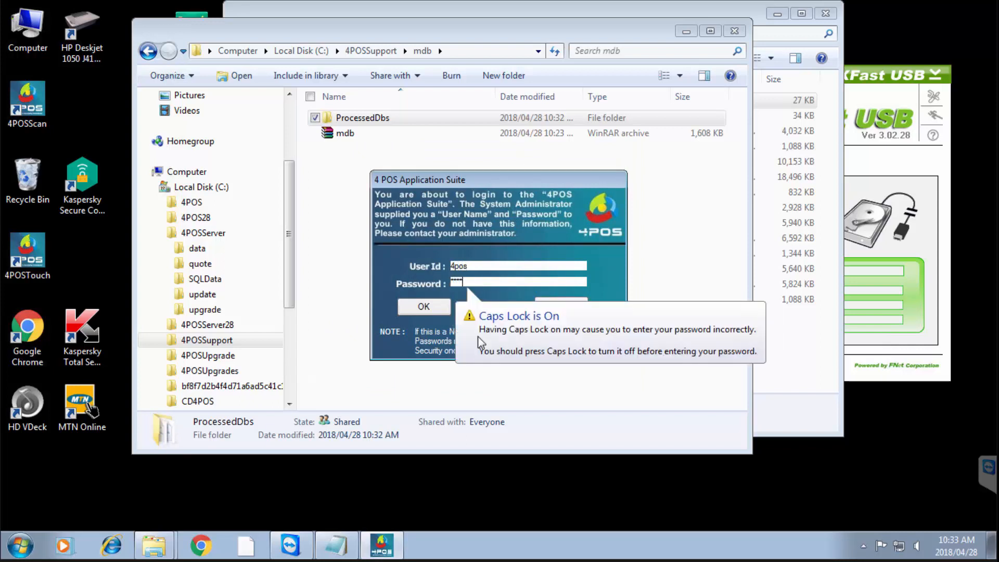
key(Return)
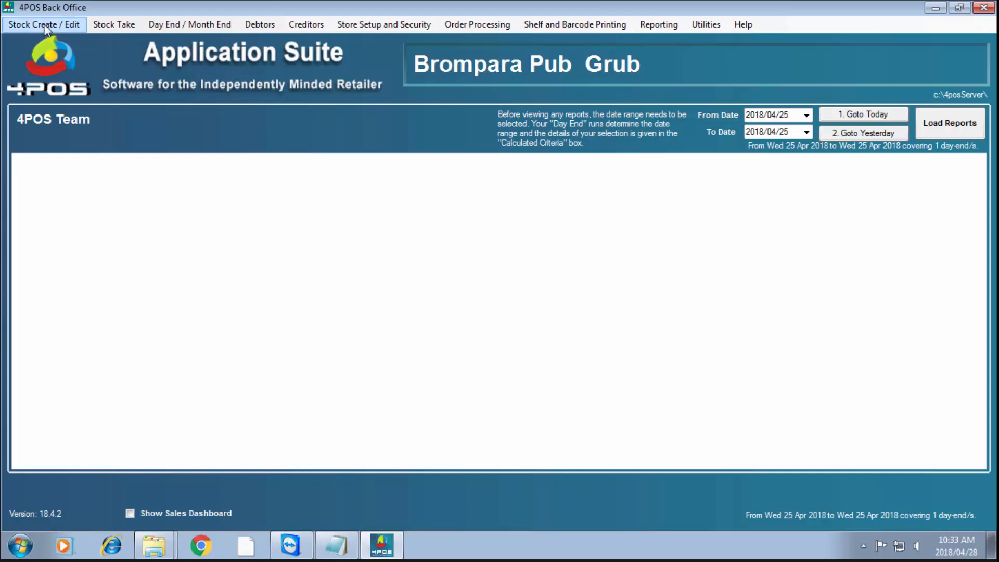
click(377, 24)
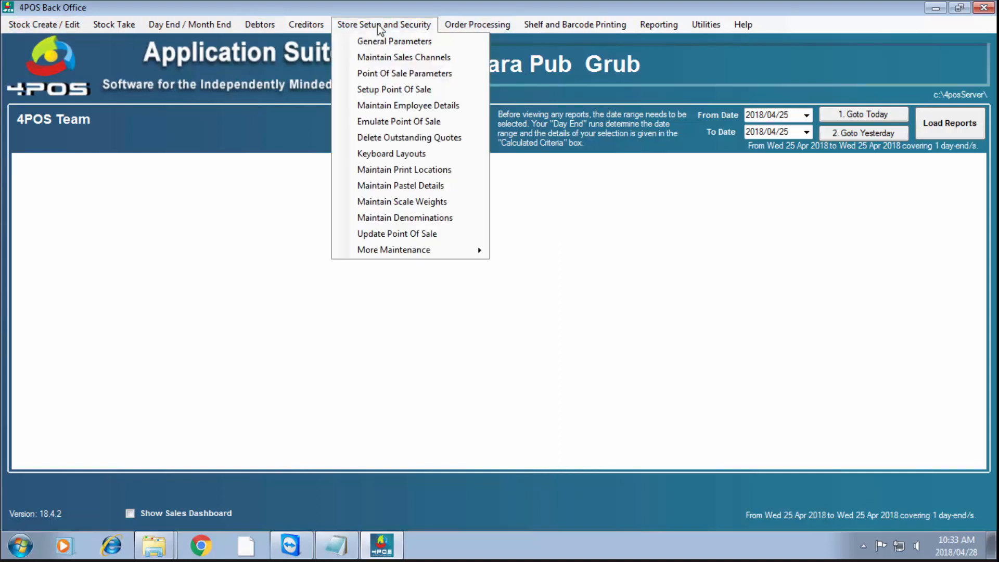
click(393, 89)
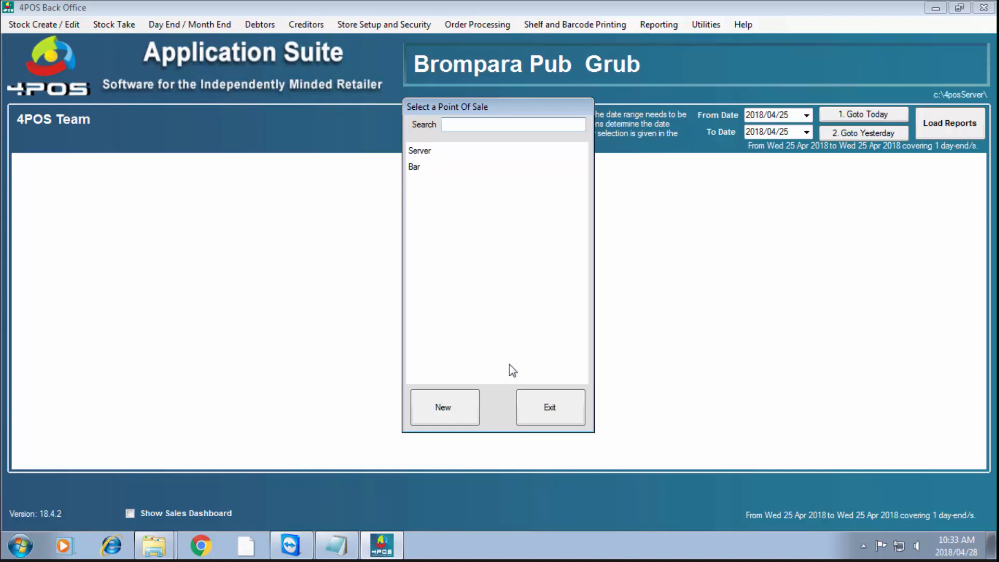
click(541, 413)
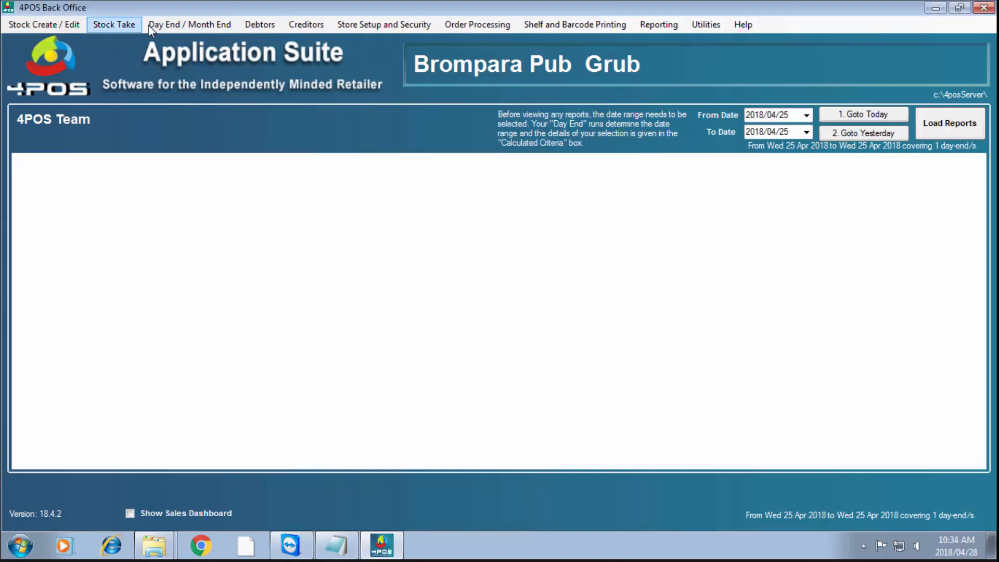
click(165, 24)
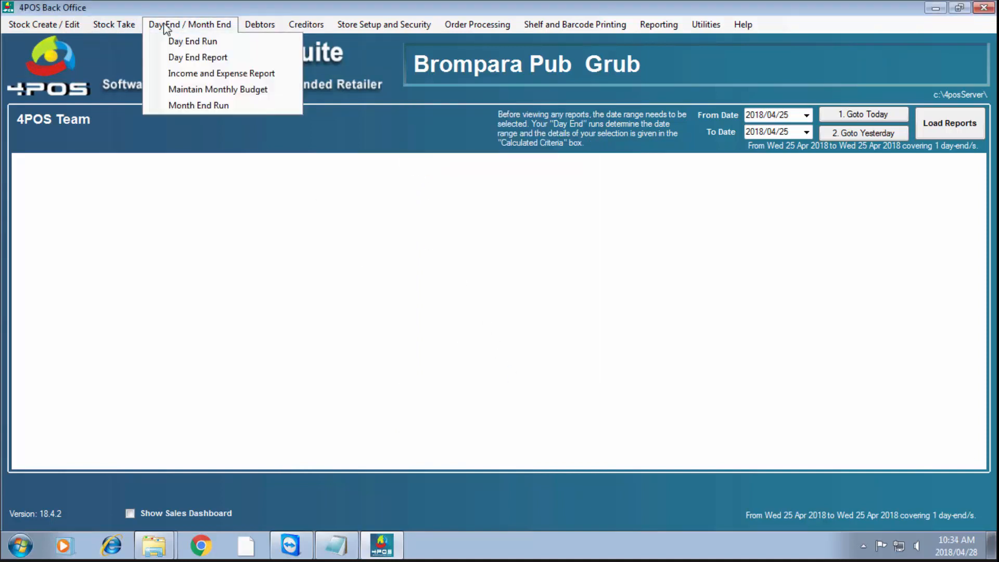
click(214, 59)
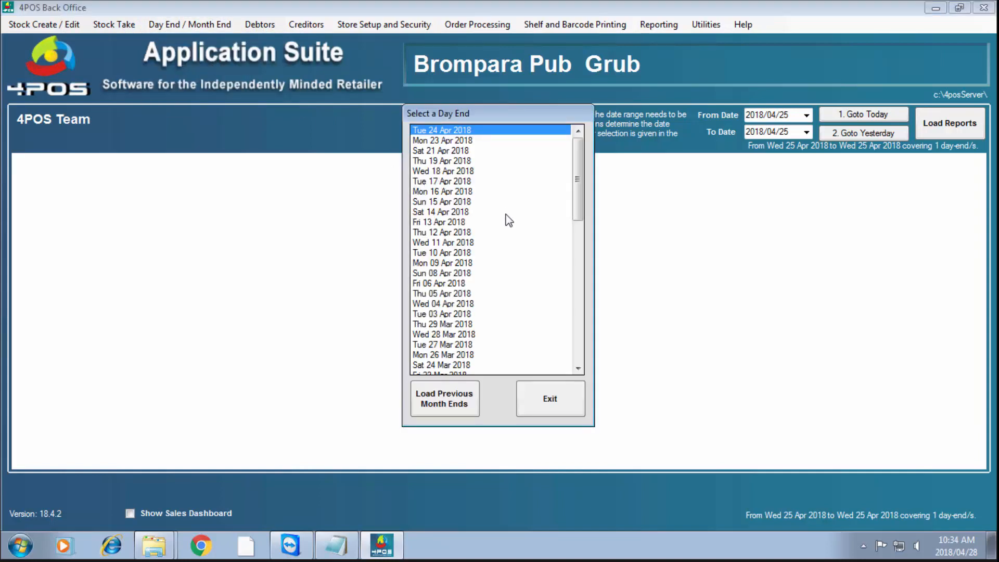
click(581, 305)
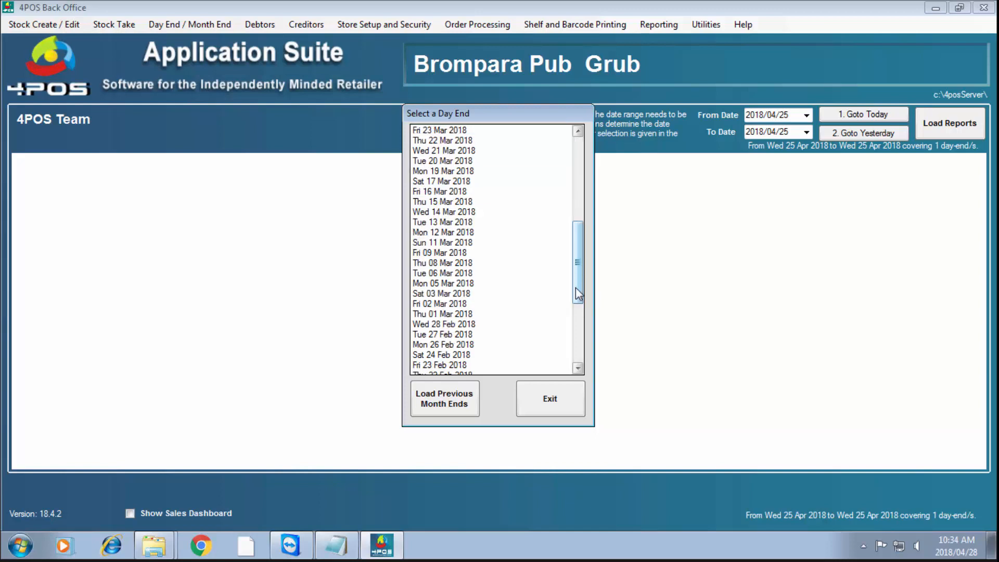
click(576, 287)
click(439, 405)
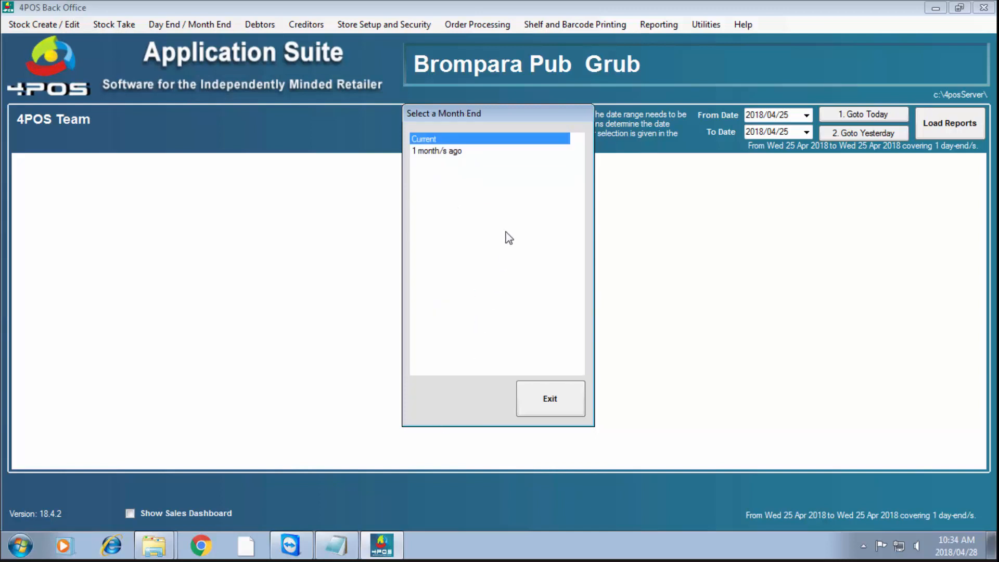
double_click(436, 142)
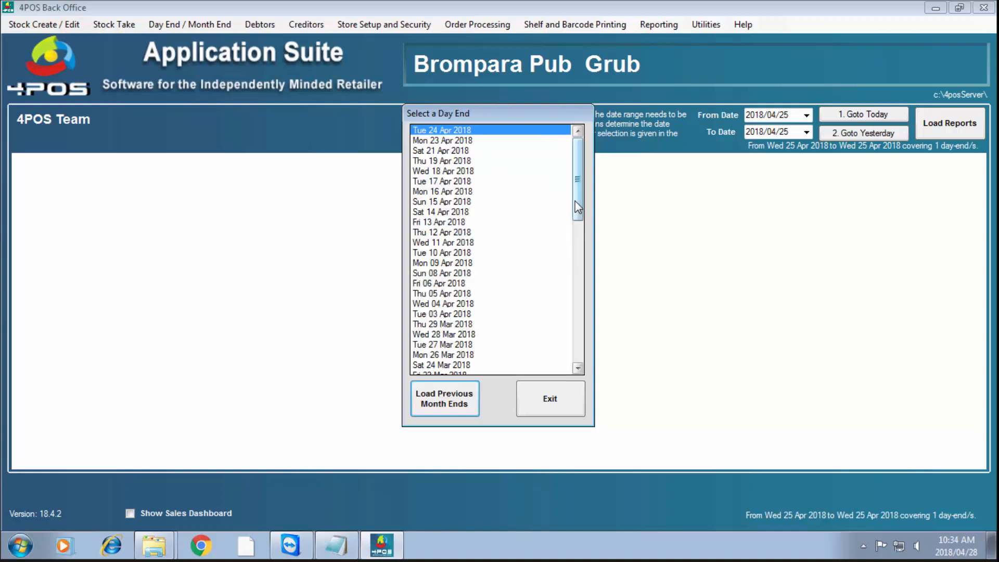
scroll(569, 304, down, 13)
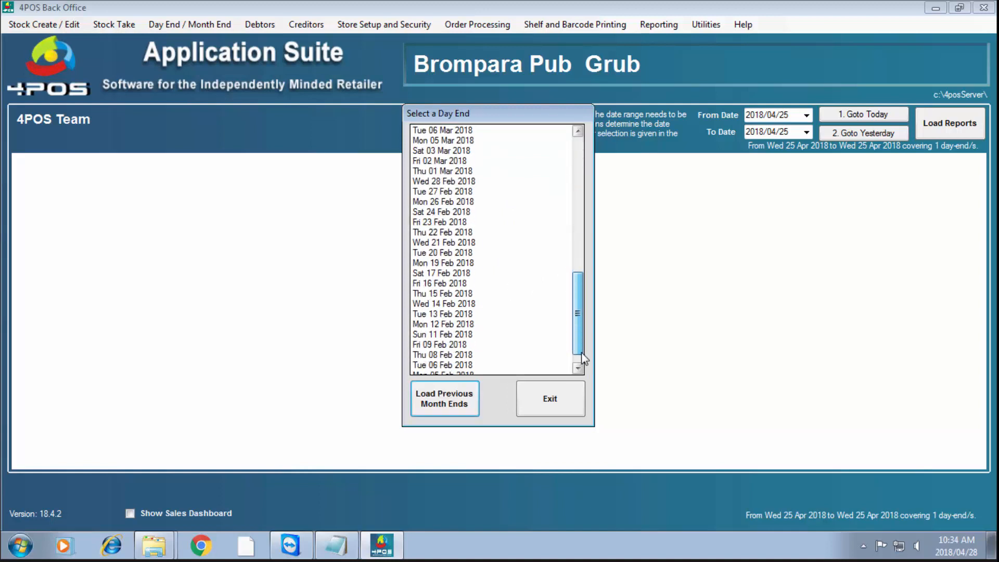
mouse_move(582, 356)
mouse_down()
mouse_move(576, 179)
mouse_move(574, 369)
mouse_up()
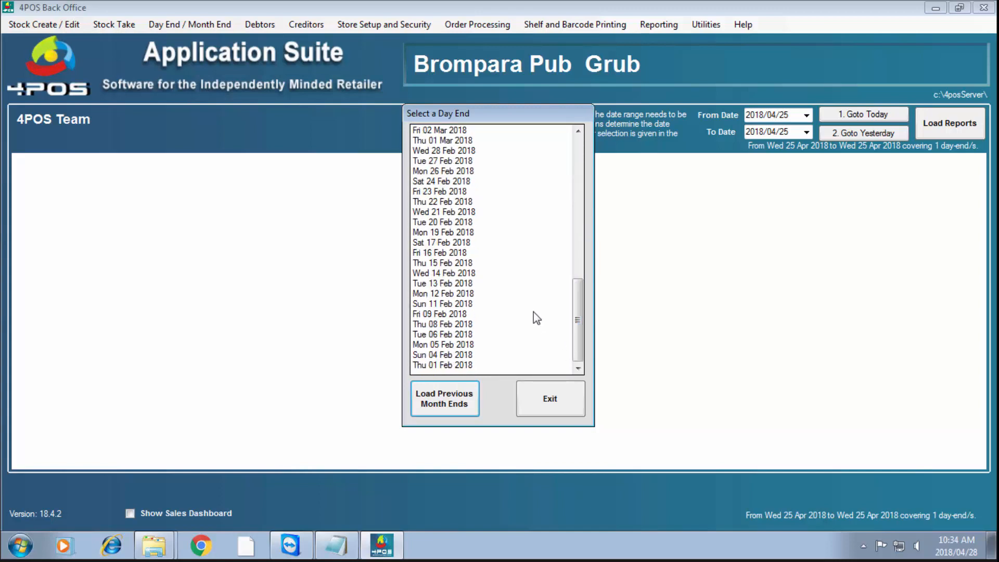
click(559, 400)
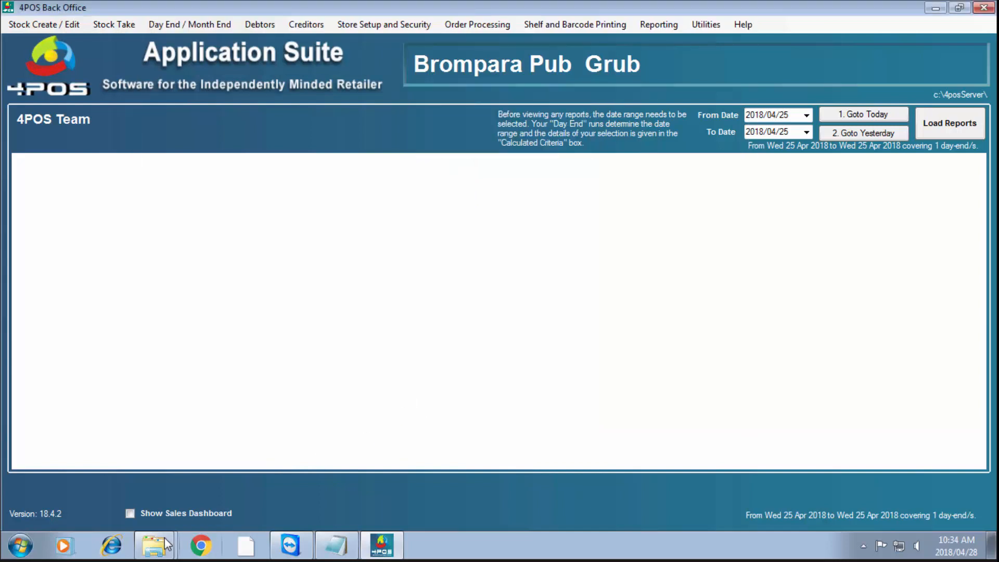
mouse_move(166, 544)
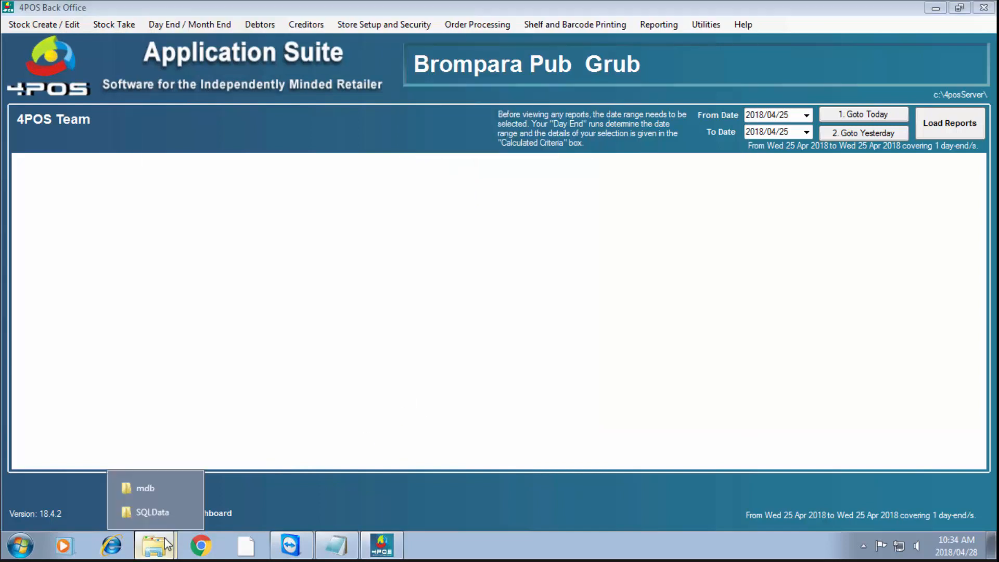
click(148, 513)
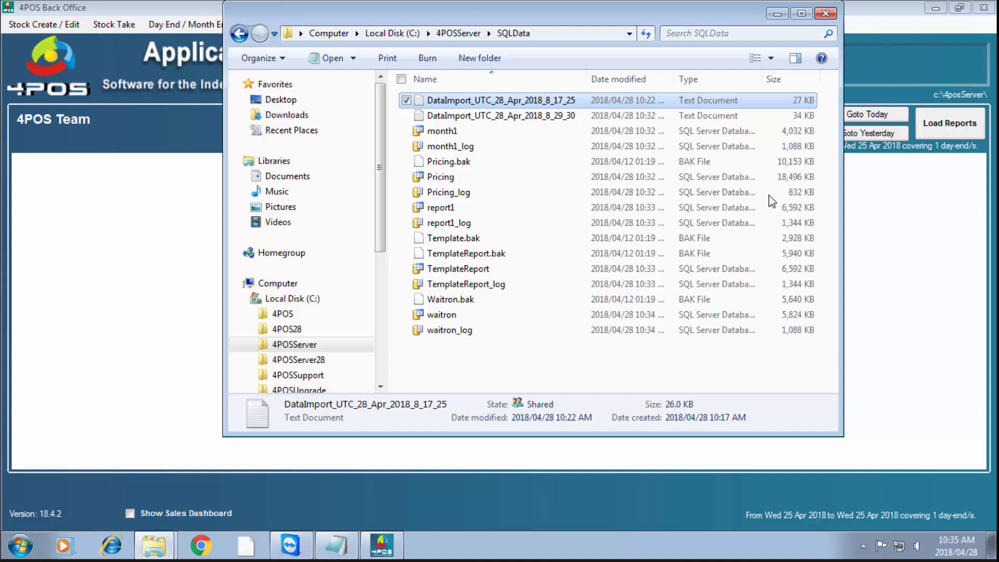
click(779, 14)
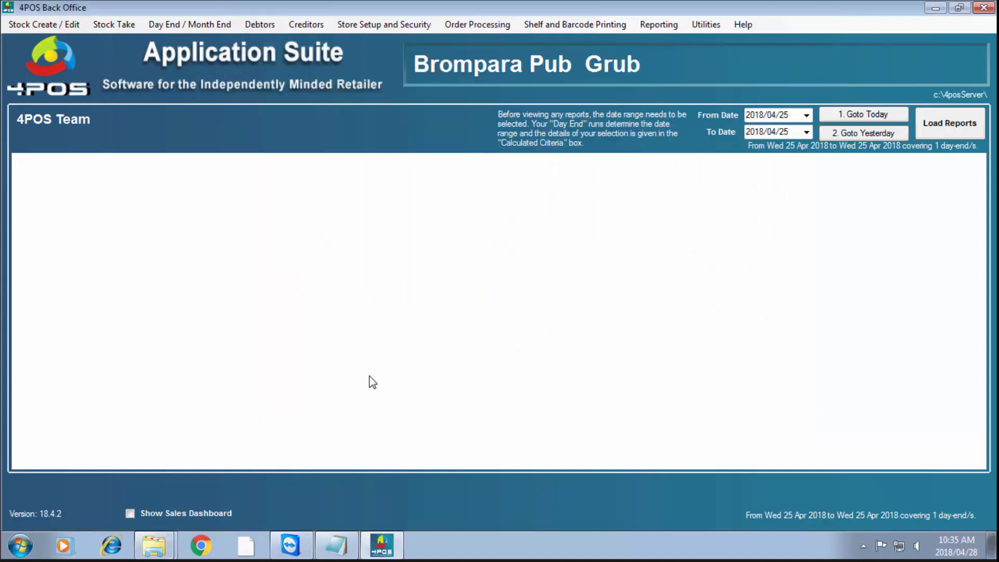
Run a full point-of-sale update, moving POS instruction 211 to 212
click(51, 26)
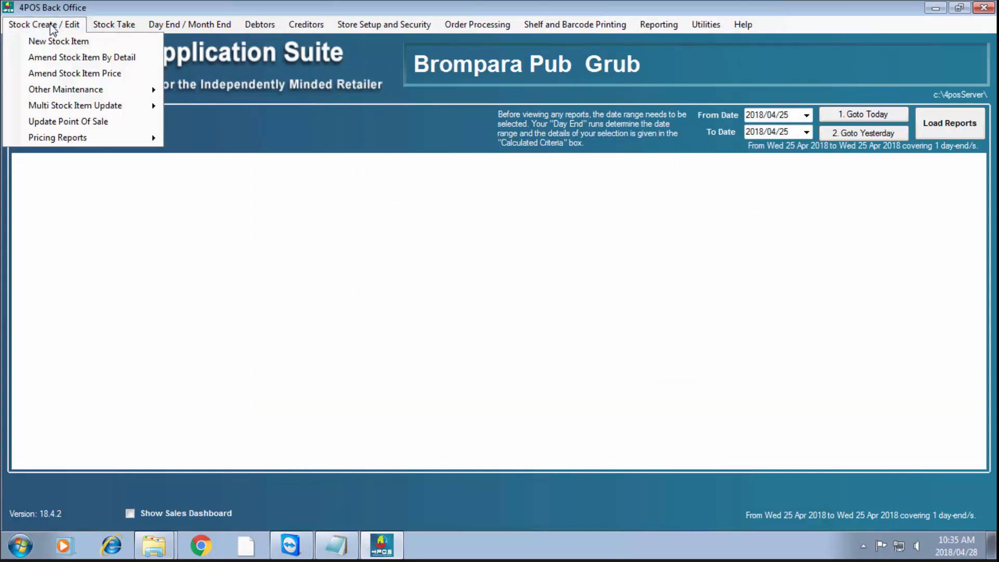
click(74, 123)
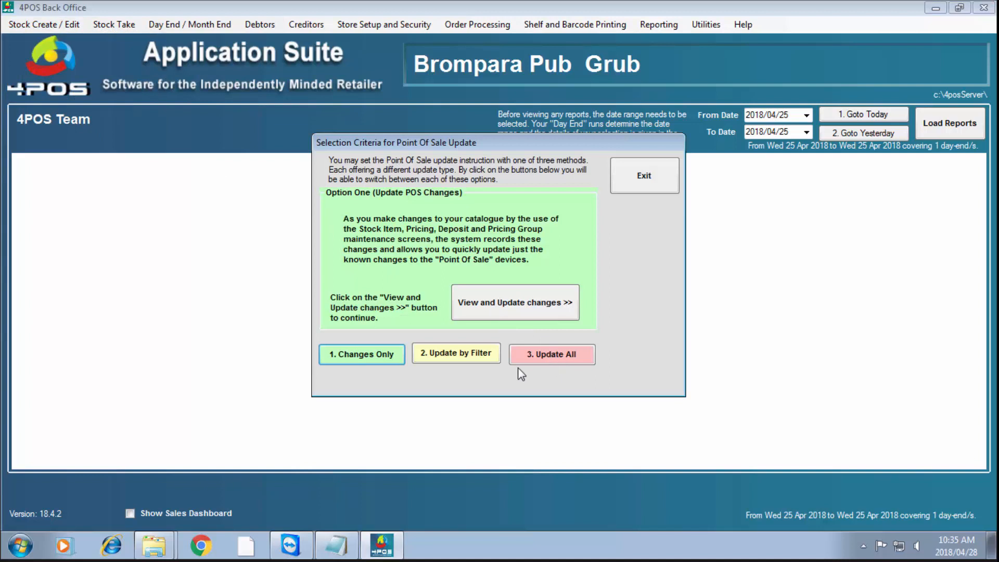
click(517, 354)
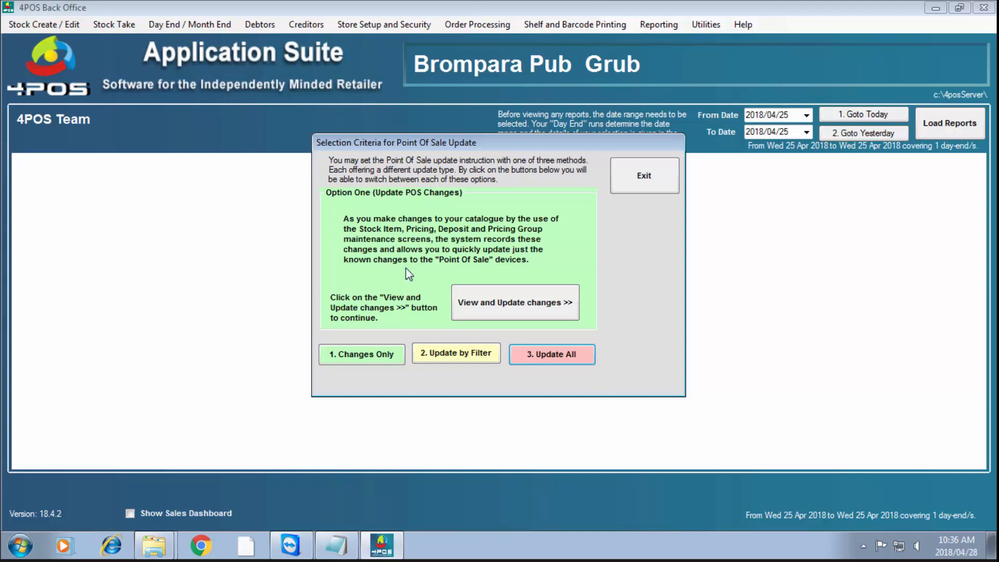
click(552, 358)
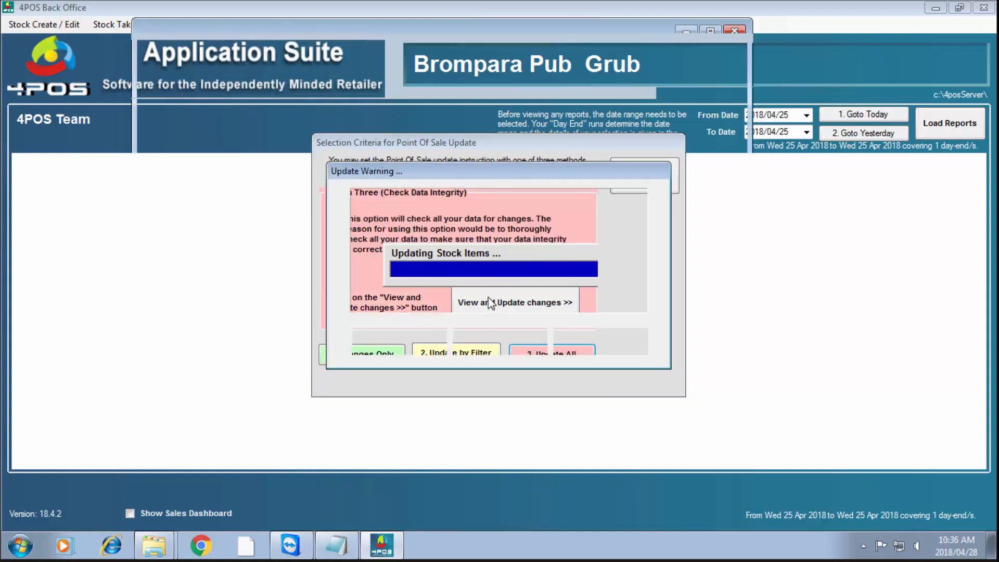
click(395, 350)
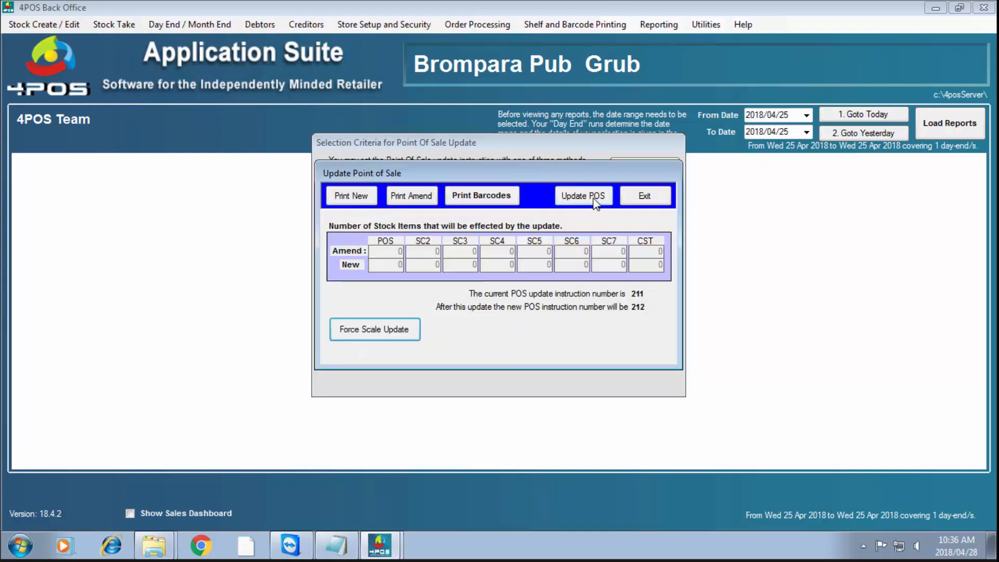
click(594, 199)
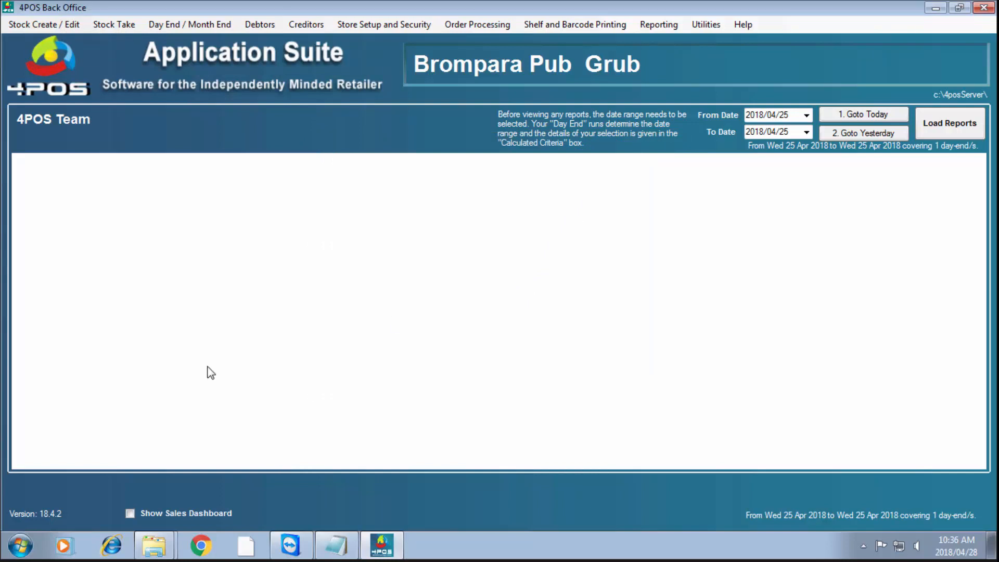
Start 4POSController so the Domain Controller lists Bar and Server at Data Instruction 212
click(23, 550)
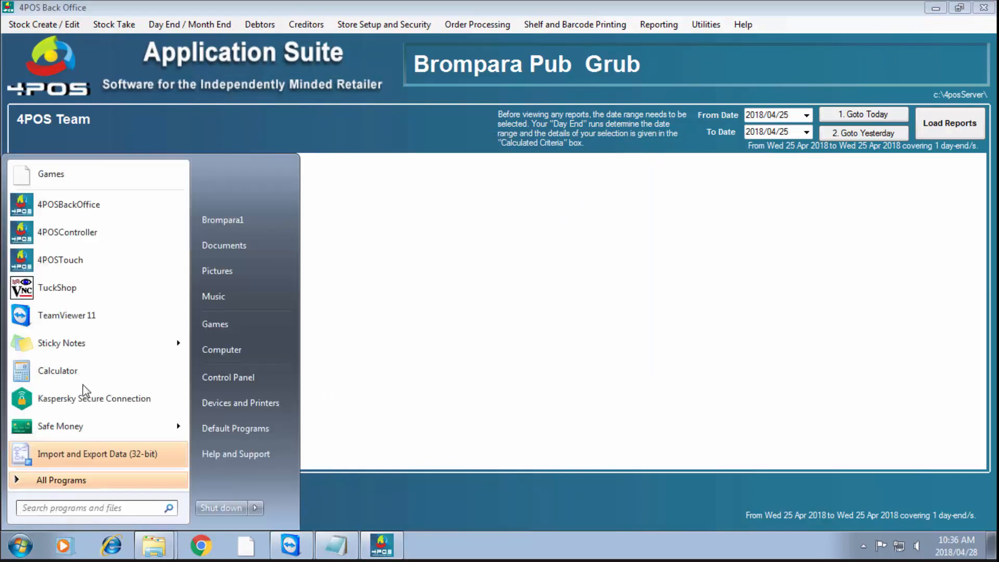
click(66, 237)
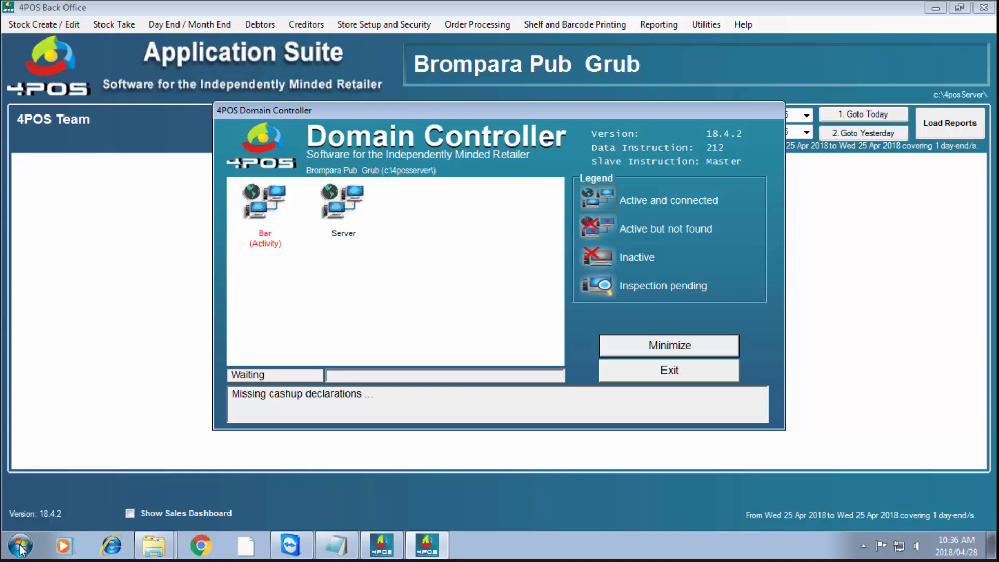
click(22, 550)
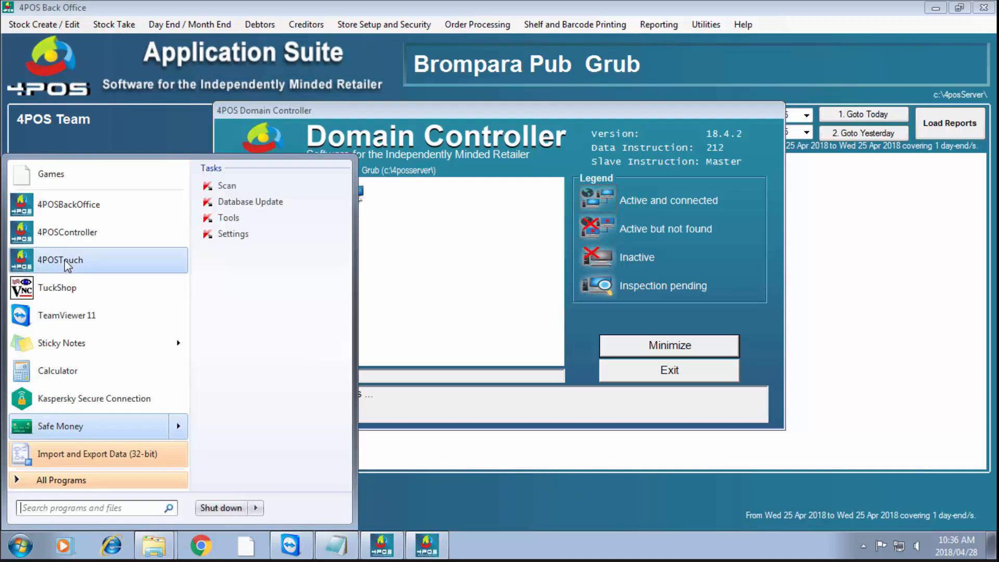
Log in to 4POSTouch on the Point Of Sale channel and begin a cash sale
click(130, 273)
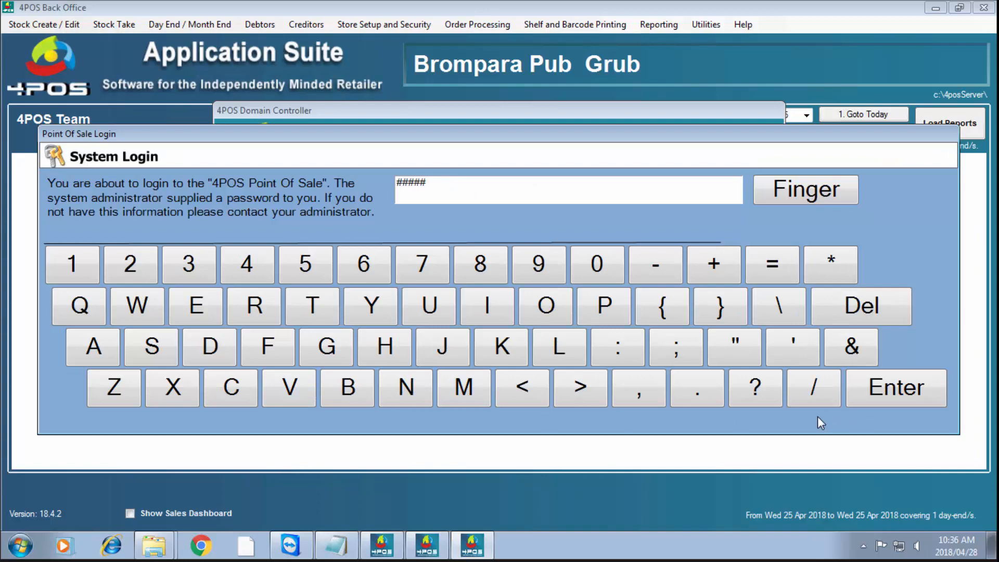
key(Return)
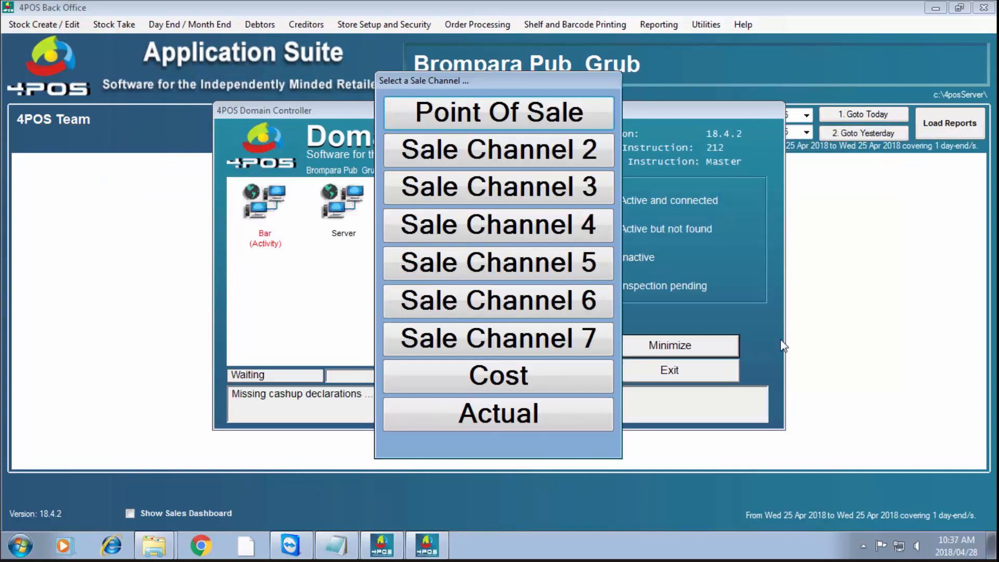
click(490, 123)
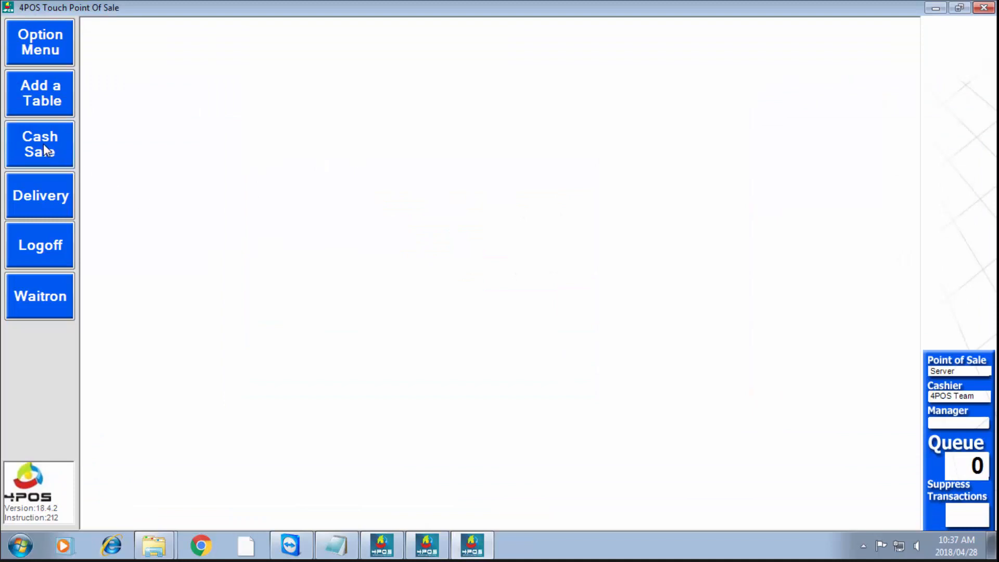
click(68, 149)
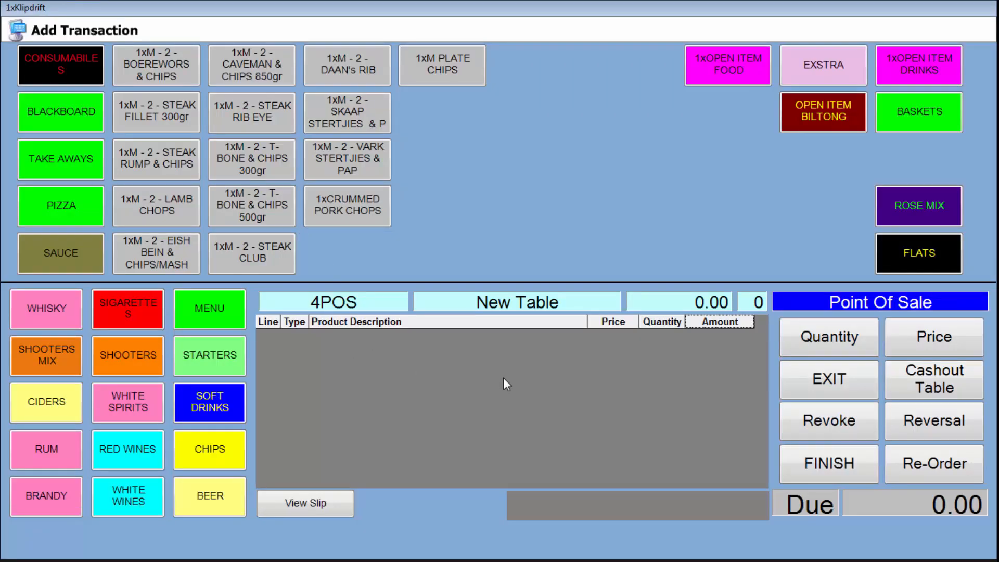
Browse Whisky, Cigarettes, Shooters Mix, Shooters, White Spirits, Cider and Rum, then exit the sale
click(65, 313)
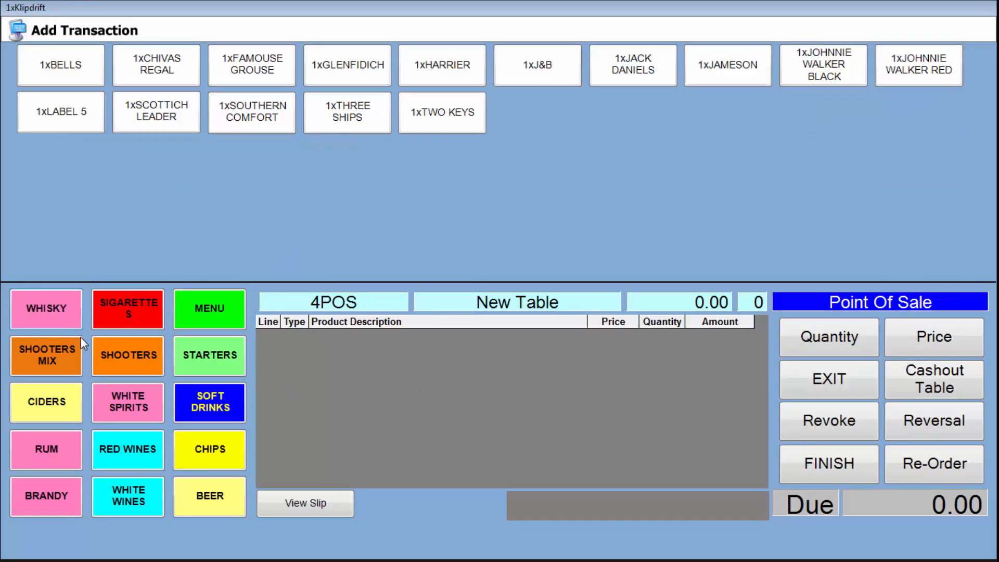
click(130, 307)
click(29, 351)
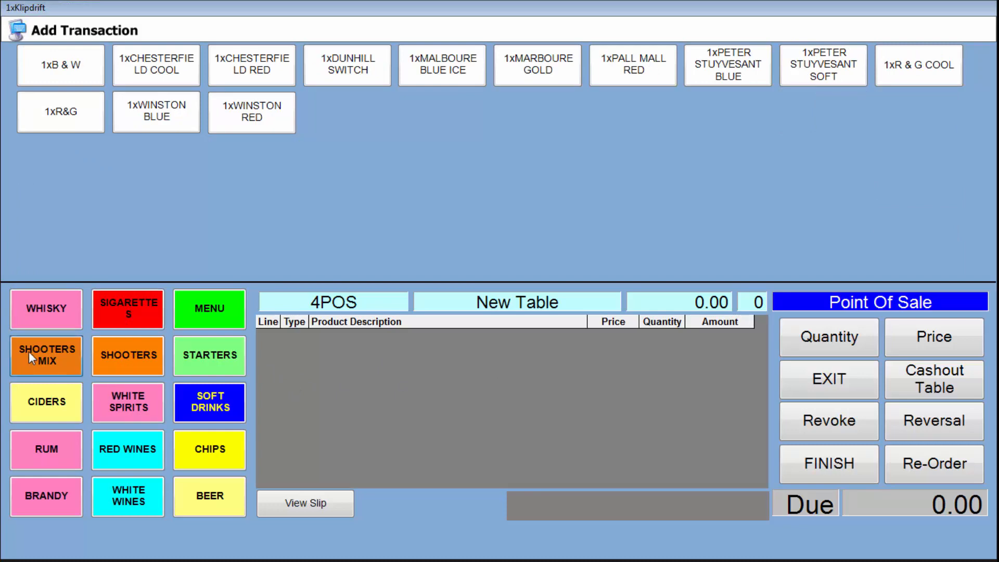
click(123, 360)
click(120, 402)
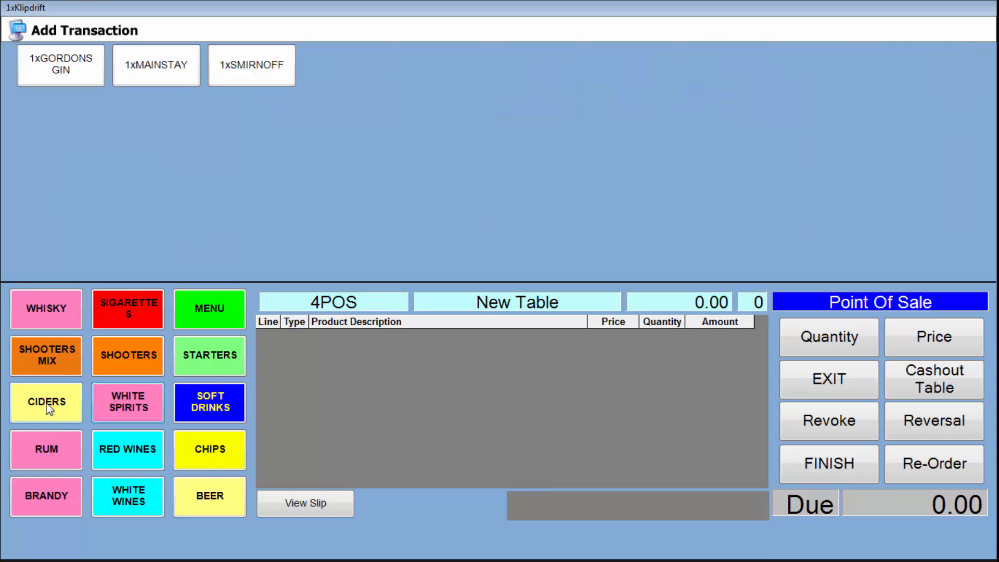
click(48, 402)
click(68, 453)
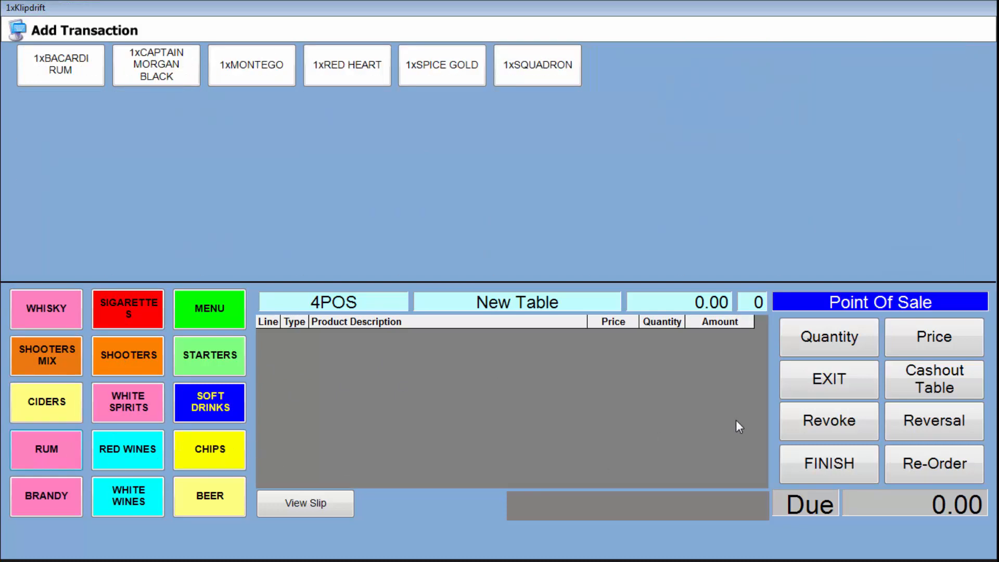
click(824, 387)
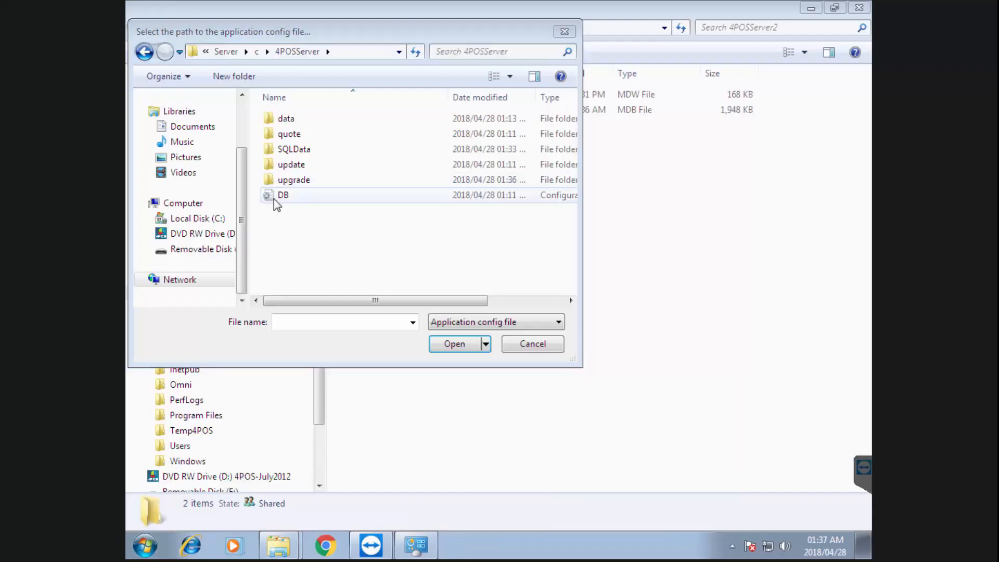
Cancel the config-file prompt, browse 4POSSupport and Local Disk (C:), selecting 4POSServer2 and 4POSServerold
click(536, 344)
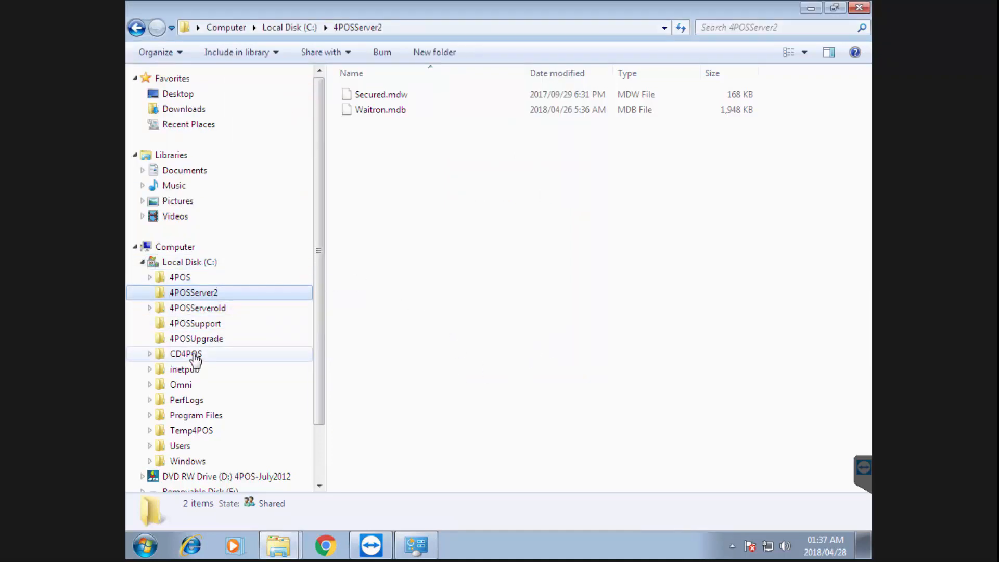
click(199, 322)
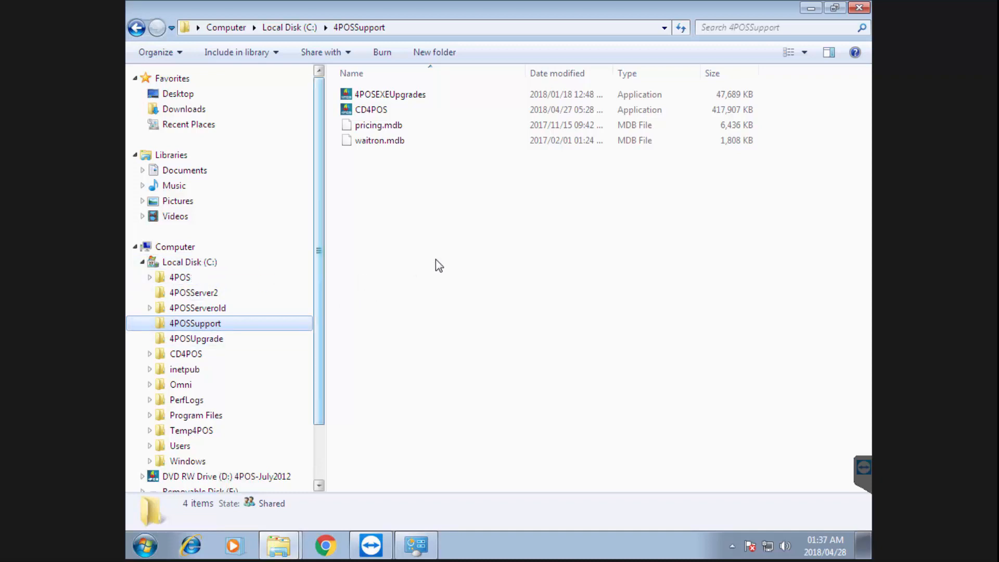
click(192, 262)
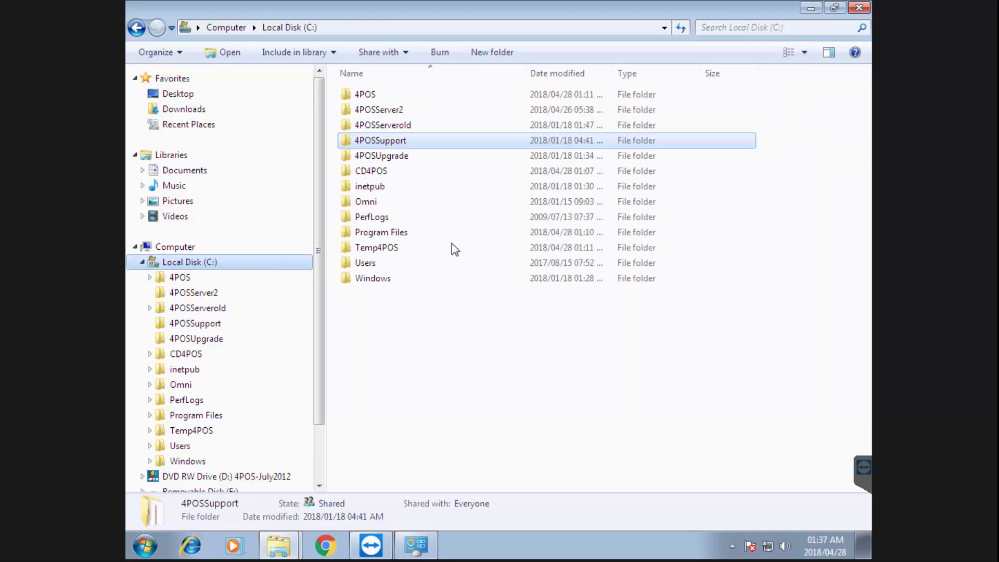
click(371, 112)
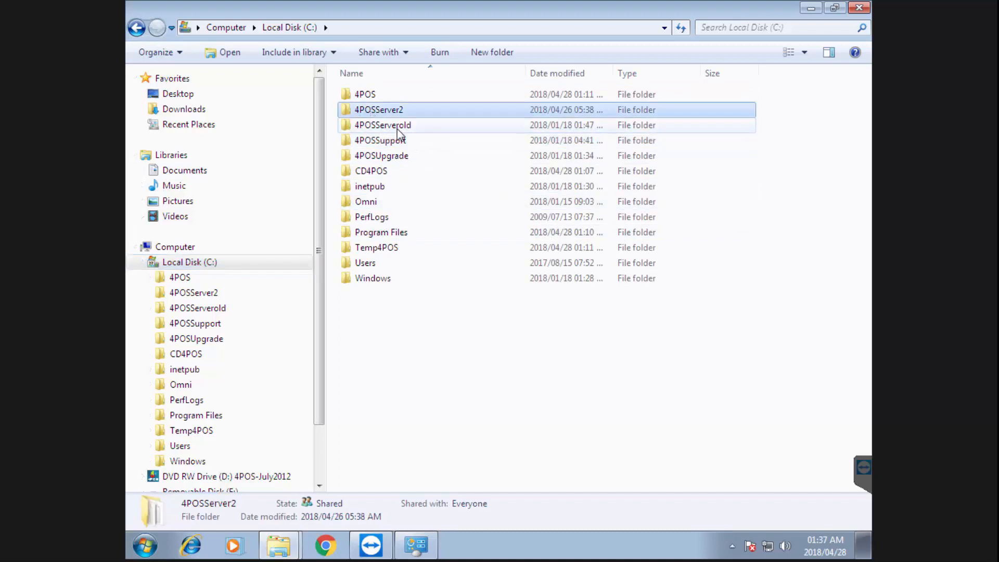
ctrl+click(364, 125)
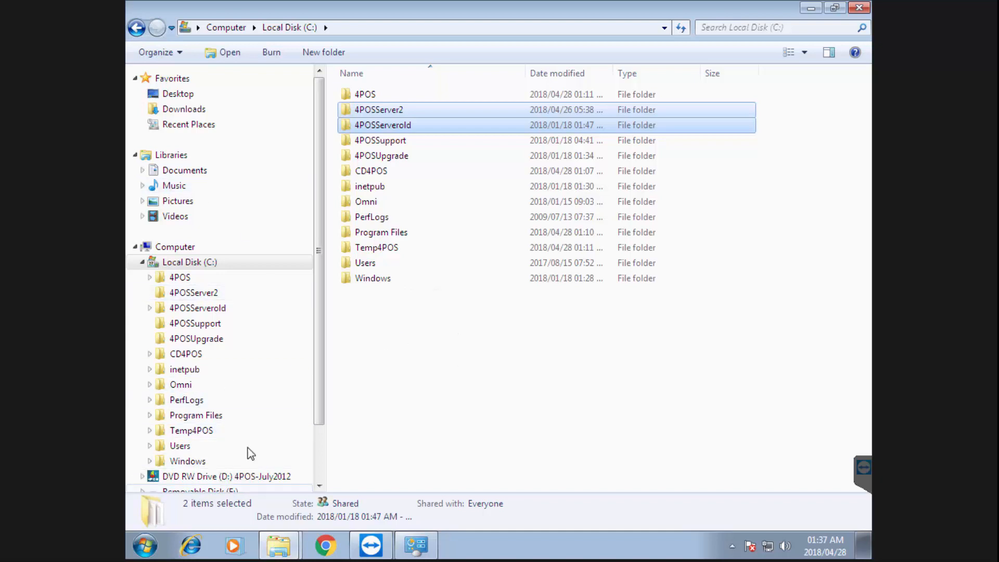
click(145, 546)
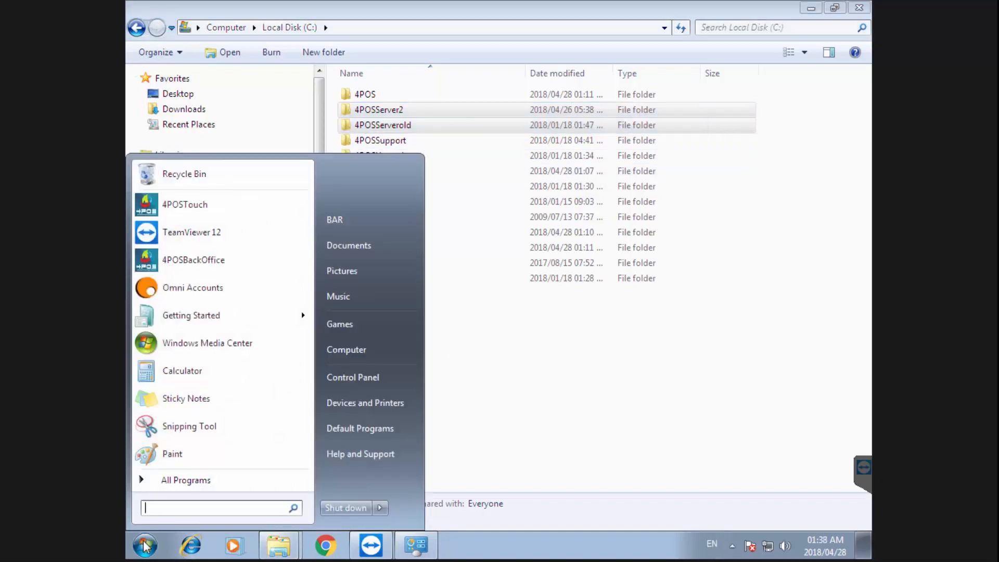
Launch 4POS Back Office and point its config-file picker at the Network location
click(194, 261)
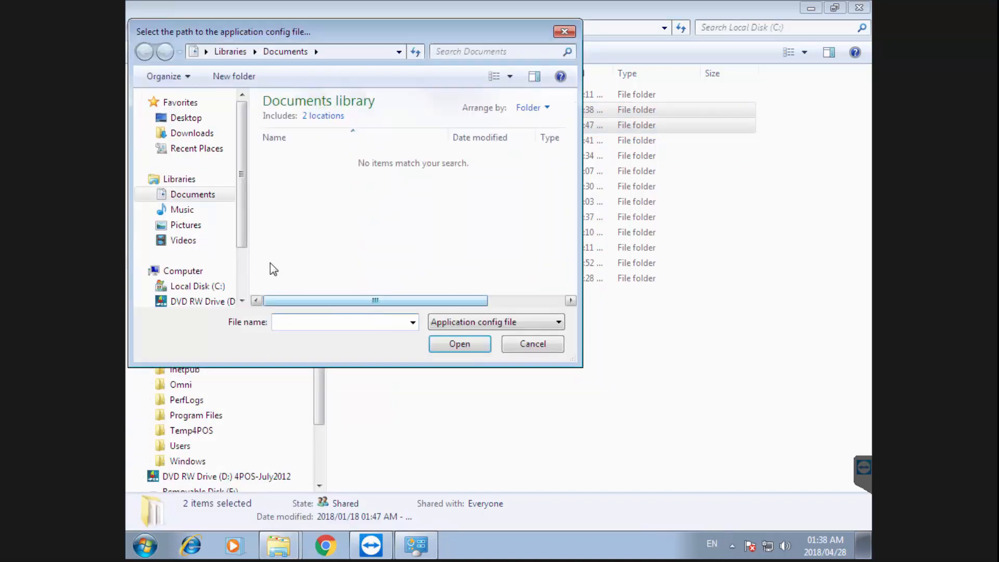
click(245, 259)
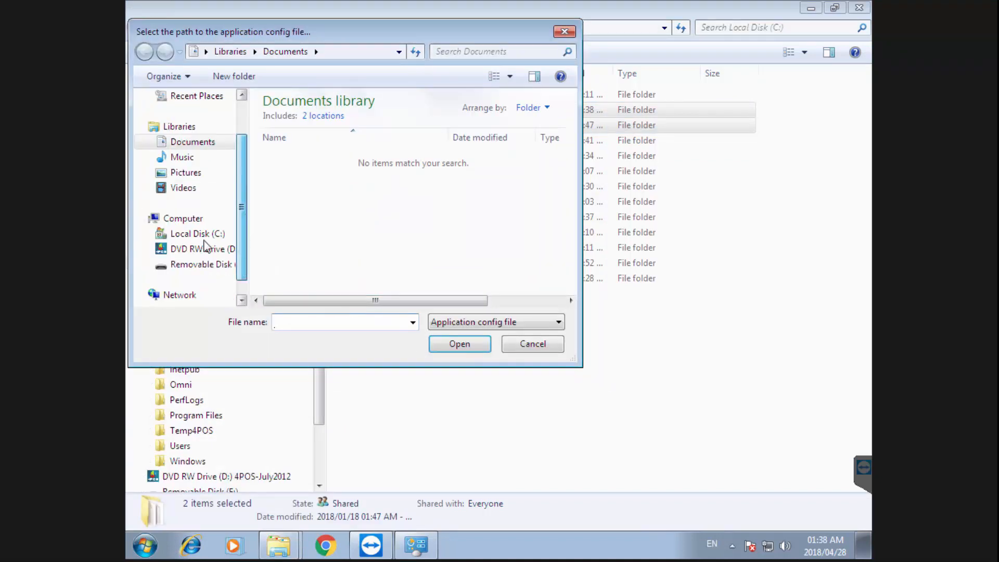
scroll(208, 235, up, 2)
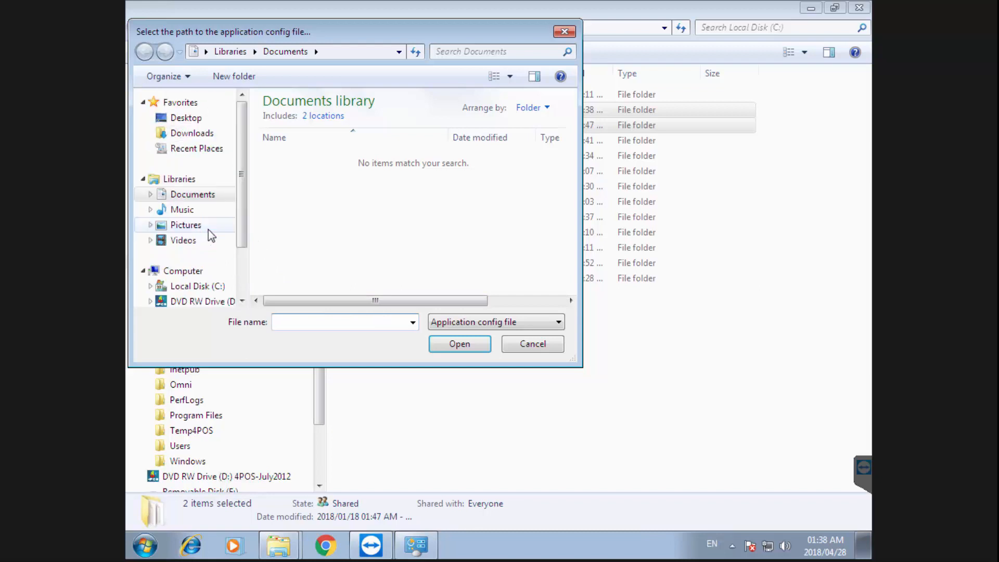
click(242, 282)
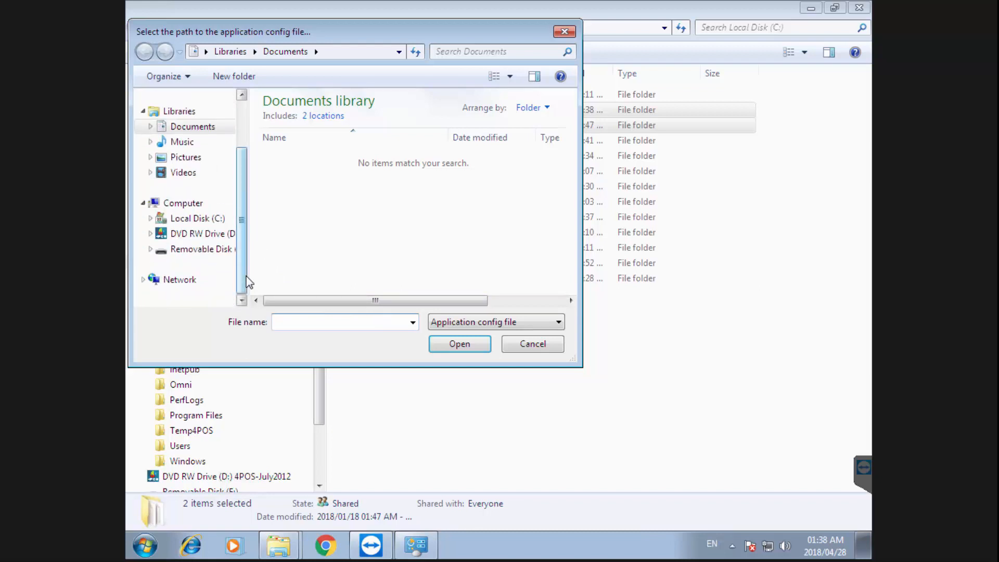
click(195, 281)
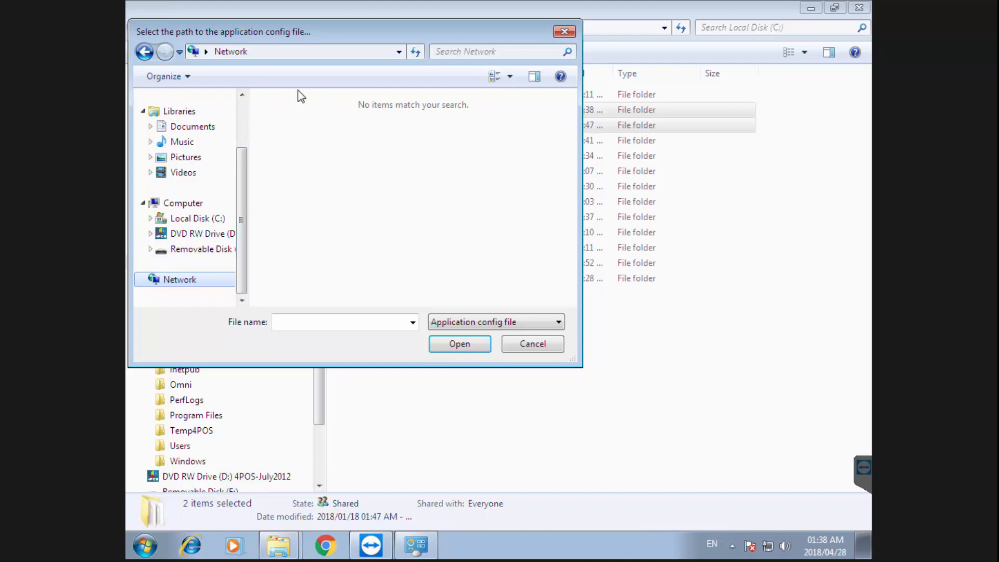
click(287, 53)
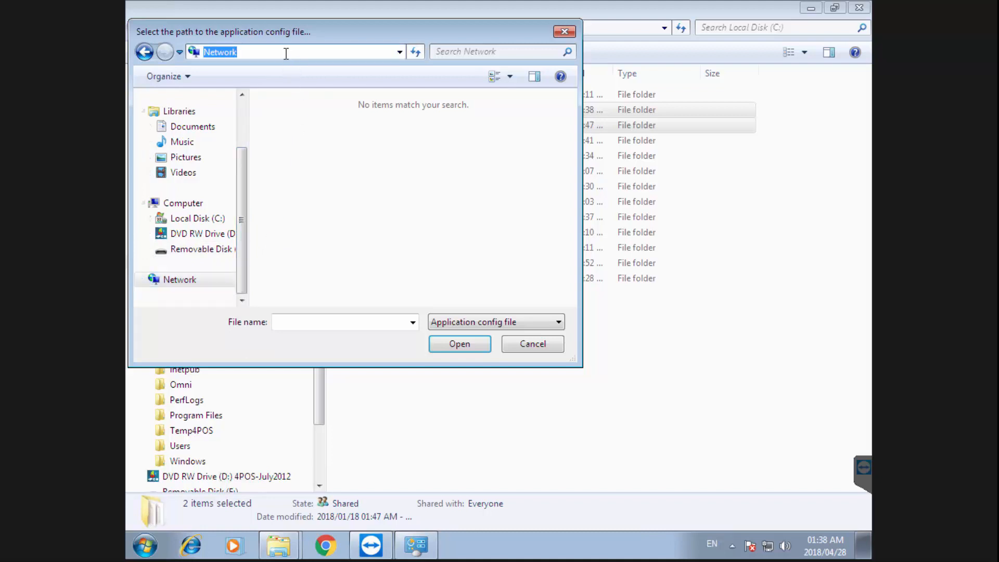
Browse to \\server\c\4POSServer and choose the DB file as Back Office's config file
text(\\server\c)
key(Return)
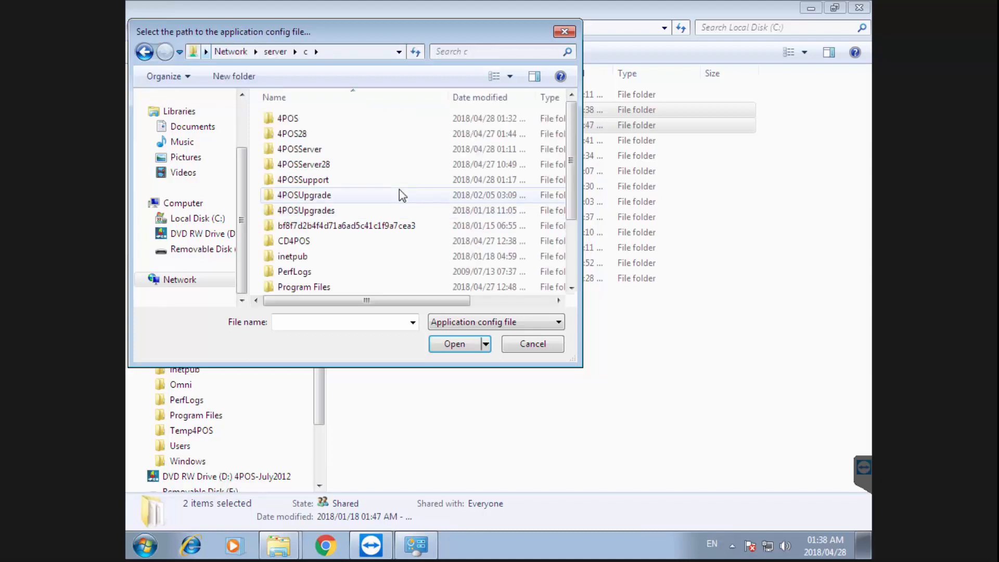
click(312, 150)
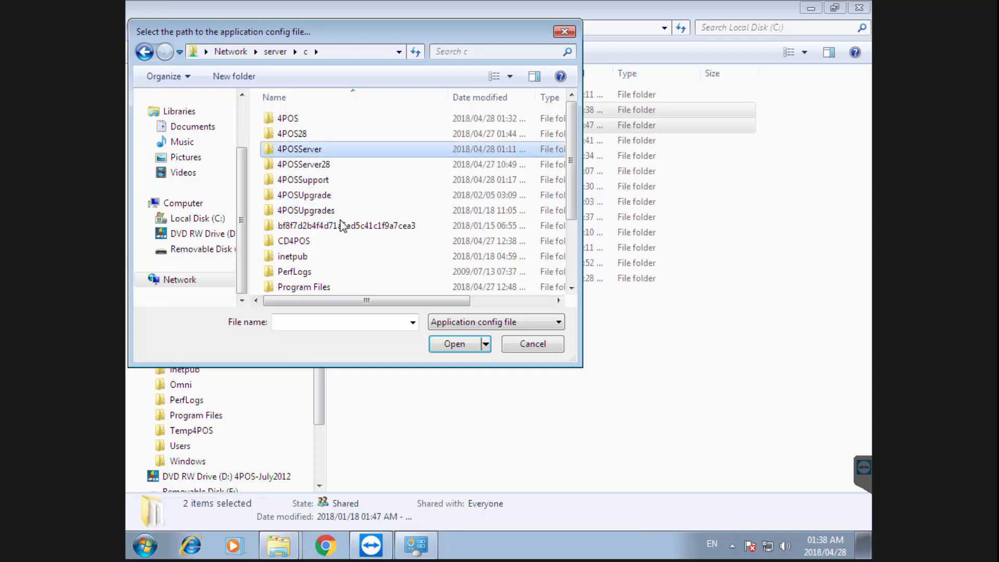
key(F2)
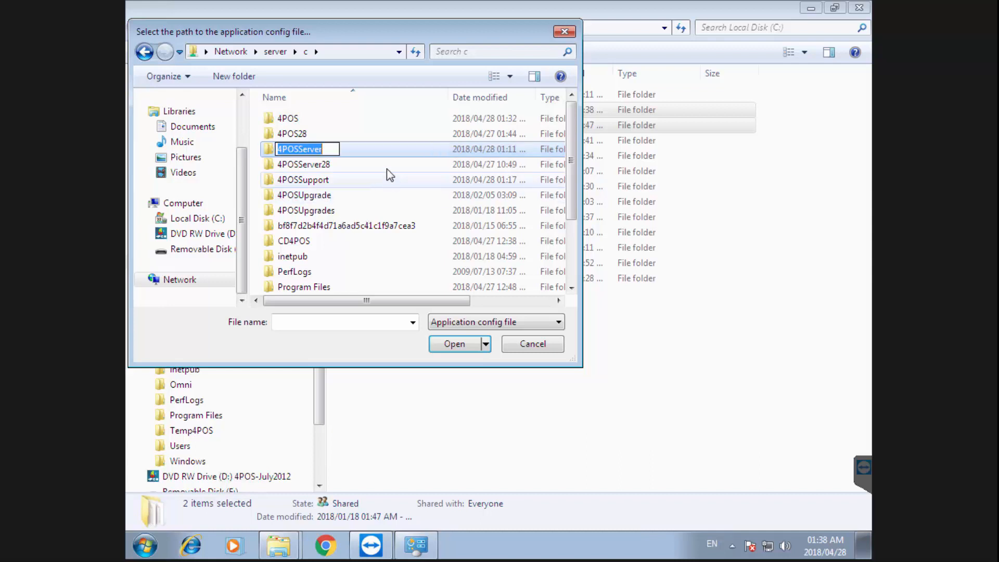
key(Return)
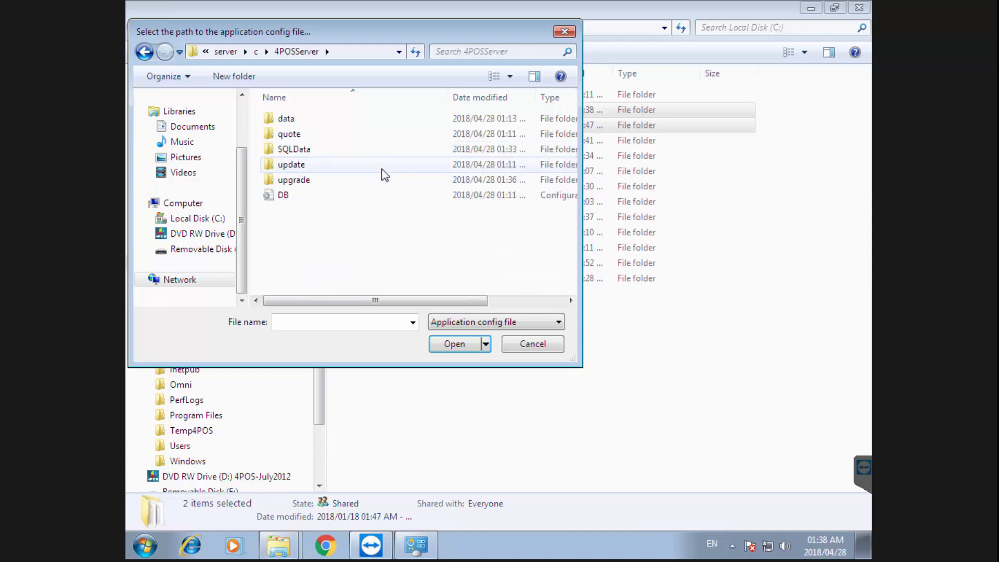
click(293, 197)
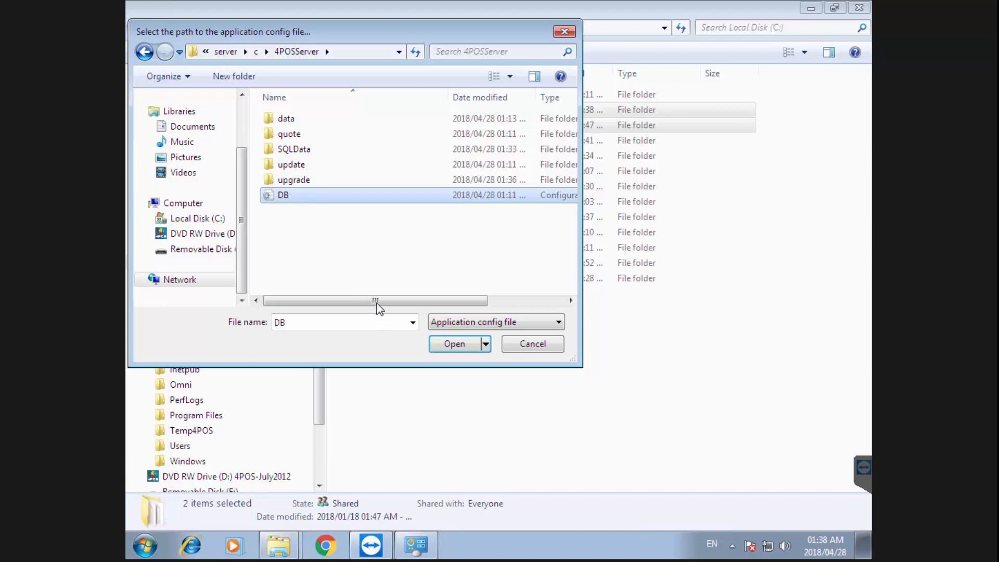
click(516, 300)
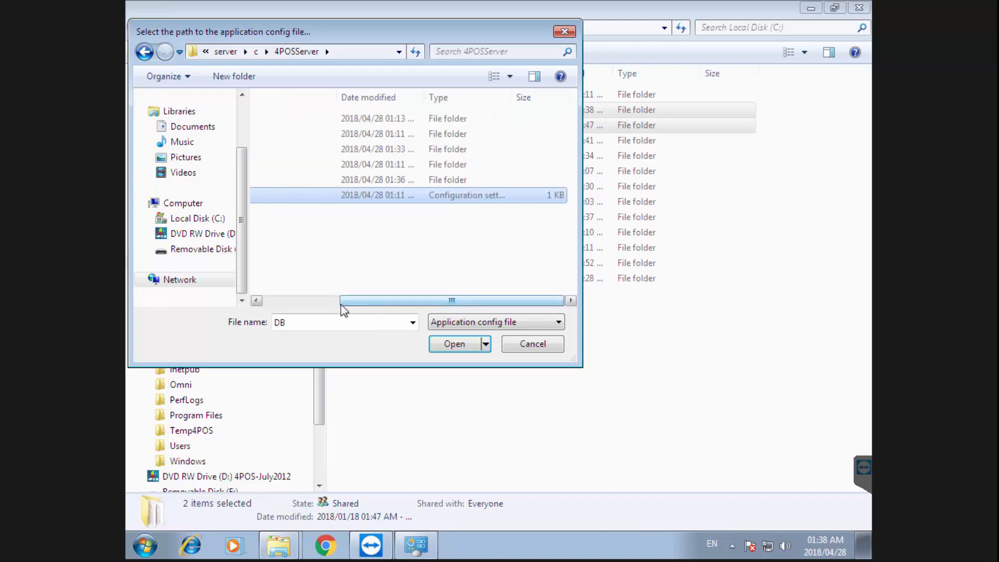
drag(341, 304, 296, 306)
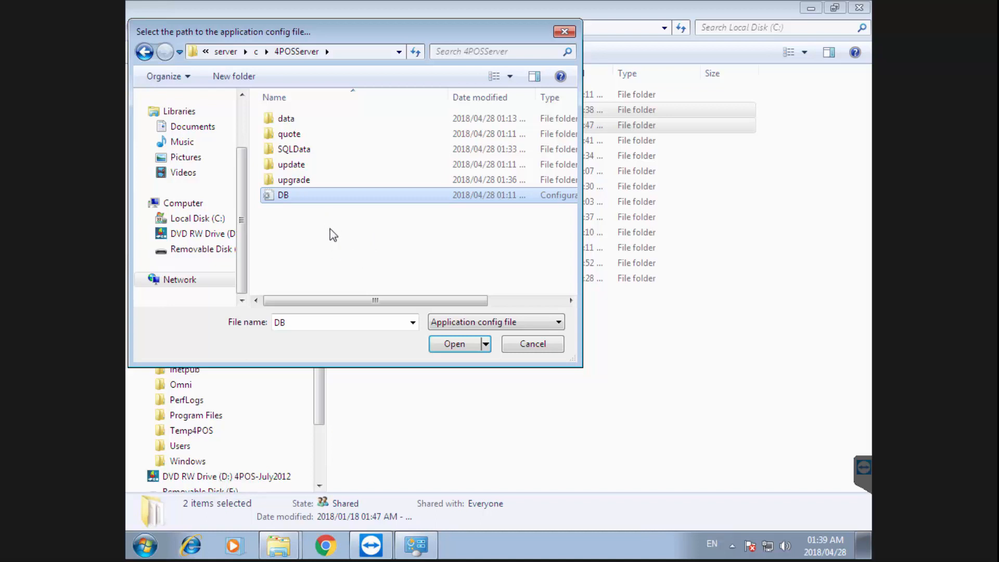
double_click(289, 196)
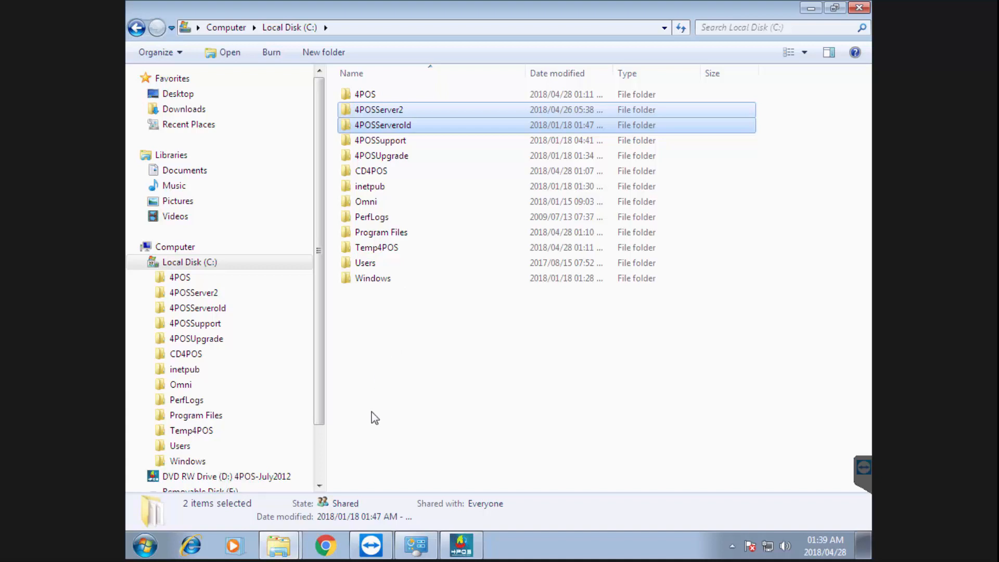
Relaunch 4POS Back Office and accept its DATA SOURCE restart notice
click(146, 546)
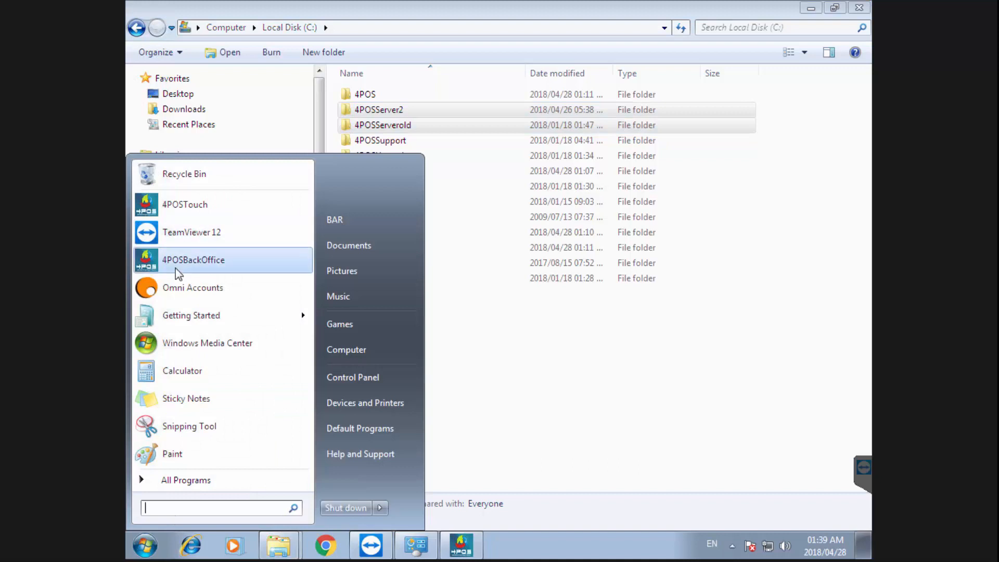
click(187, 262)
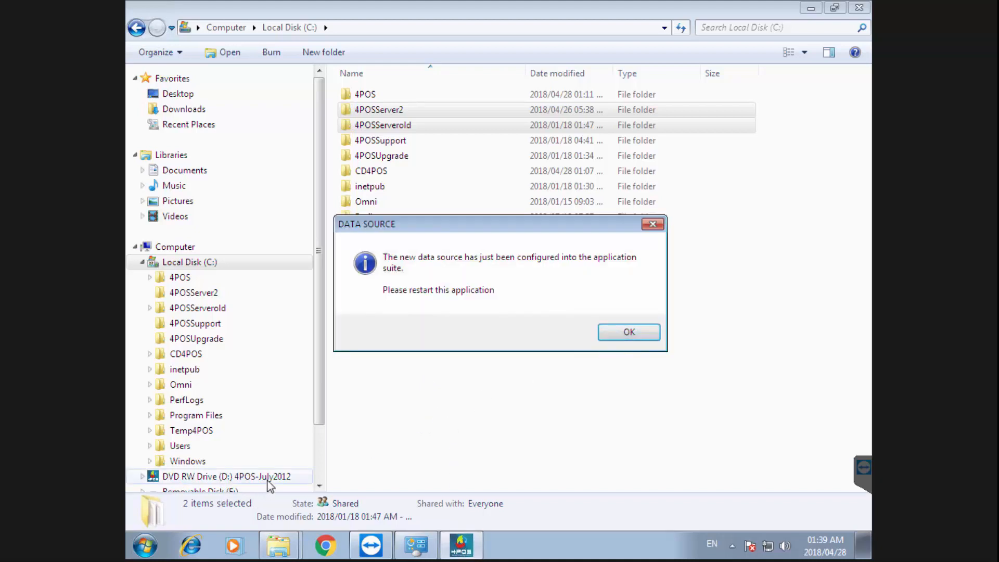
click(632, 336)
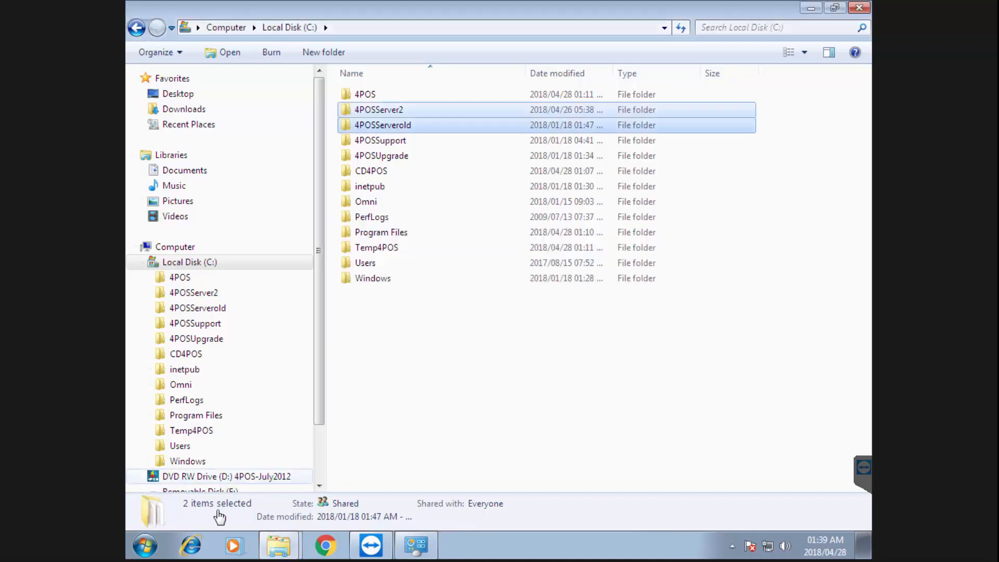
click(146, 545)
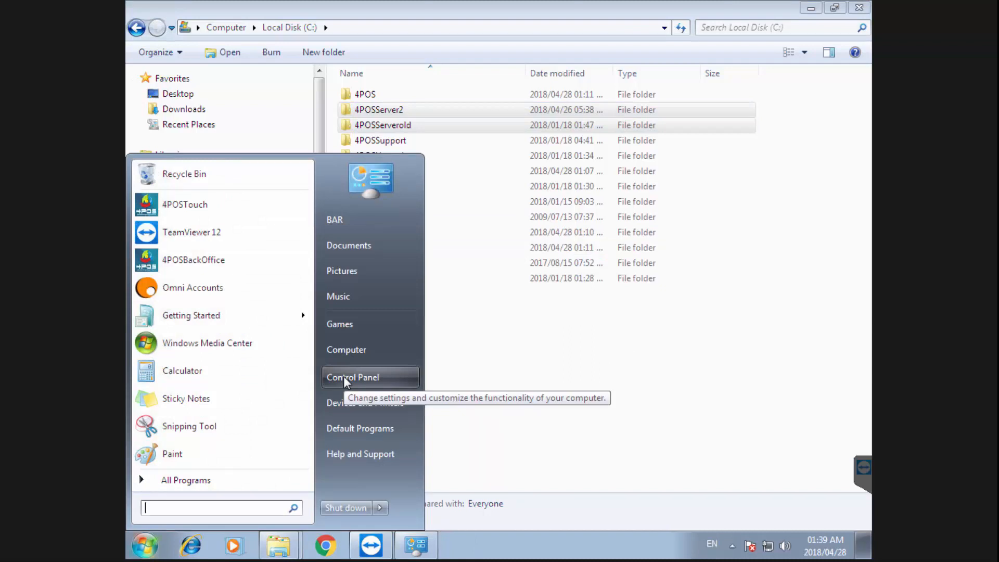
Sign in to Back Office with the admin user ID and password, then exit declining the backup
click(177, 259)
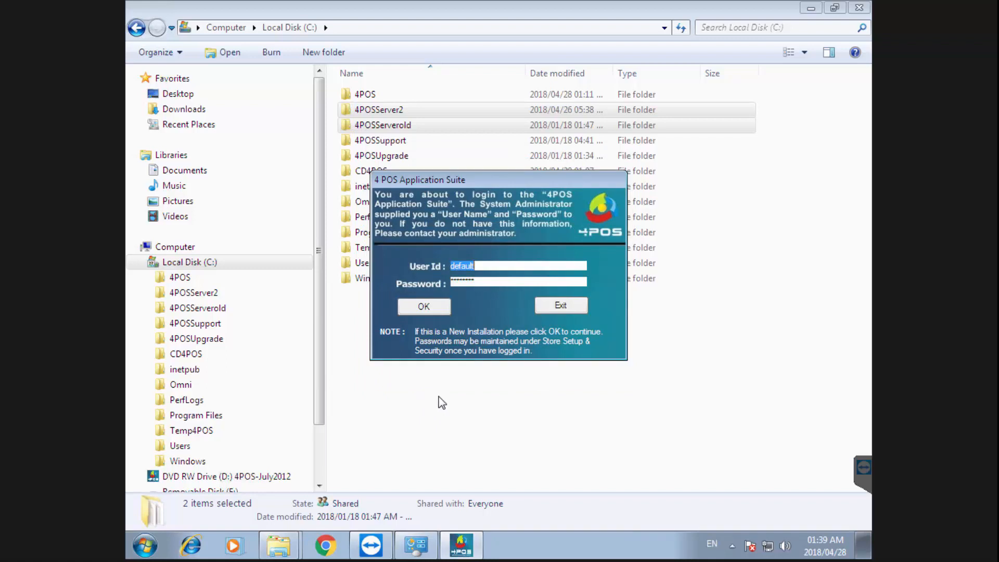
text(4pos)
key(Tab)
text(4pos)
key(Return)
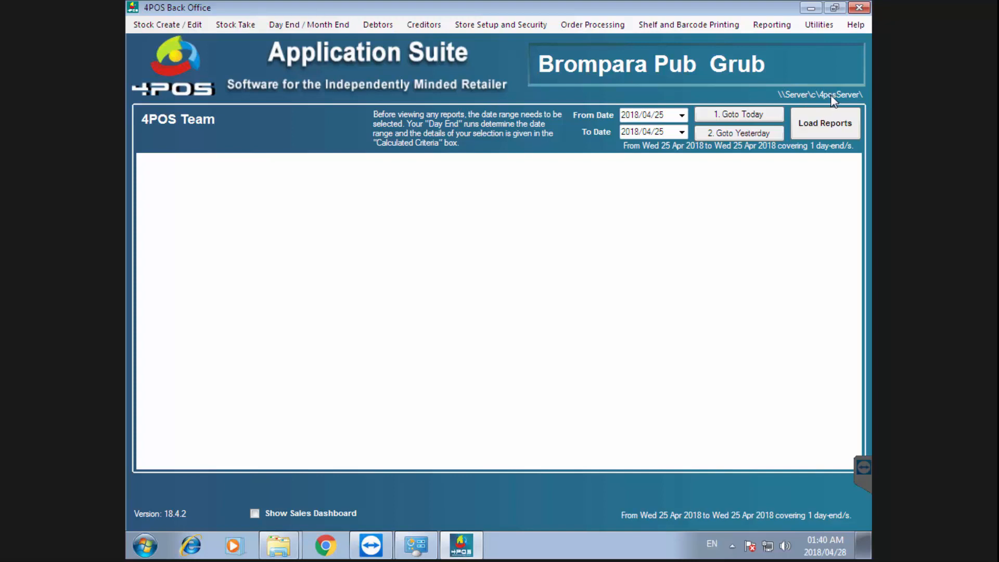
click(859, 7)
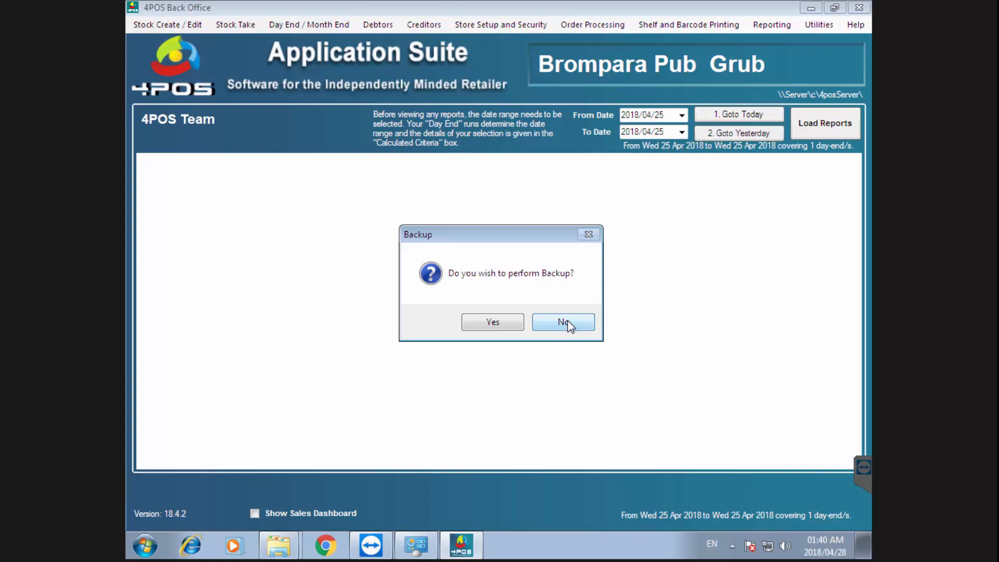
click(570, 325)
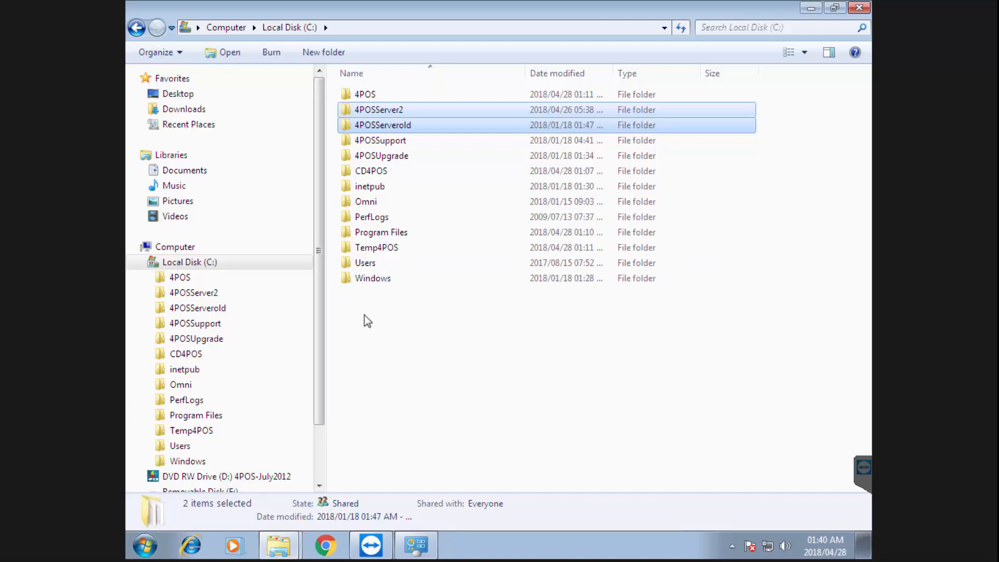
Launch 4POS Touch, log in with the till password and choose the Point Of Sale channel
click(145, 546)
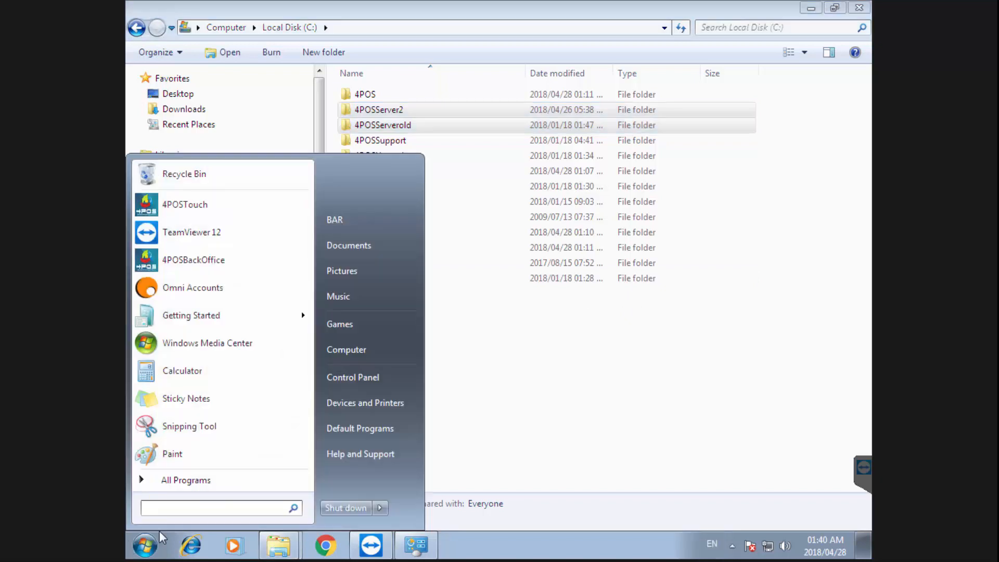
click(193, 206)
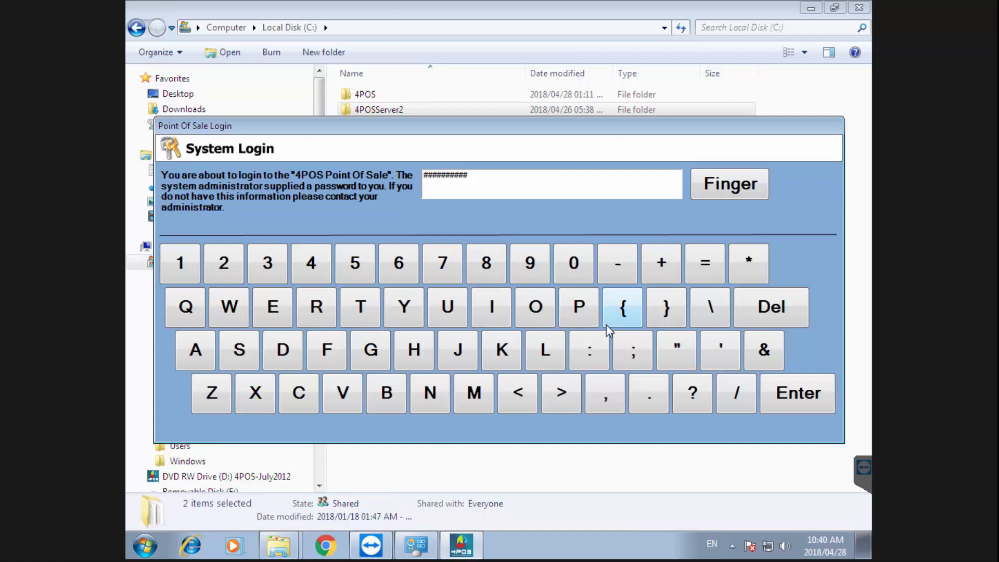
text(######)
key(Return)
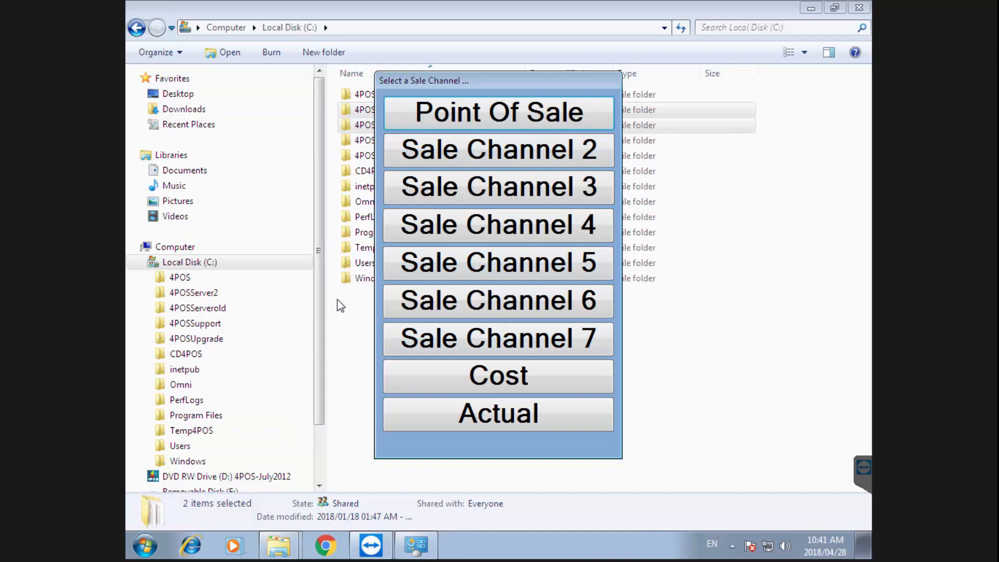
click(466, 119)
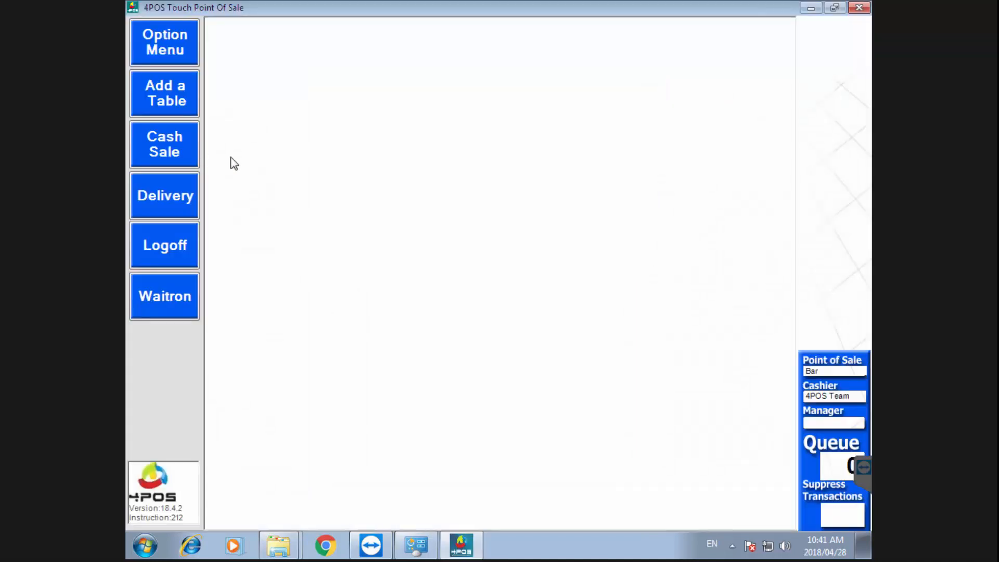
Start a cash sale and add one Appletizer and one Bitters from Soft Drinks
click(159, 144)
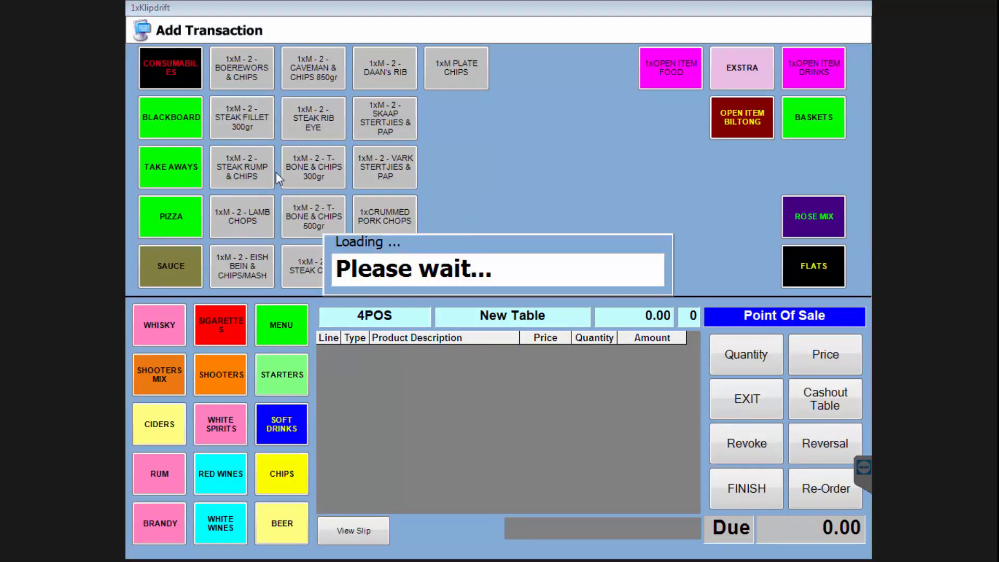
click(284, 431)
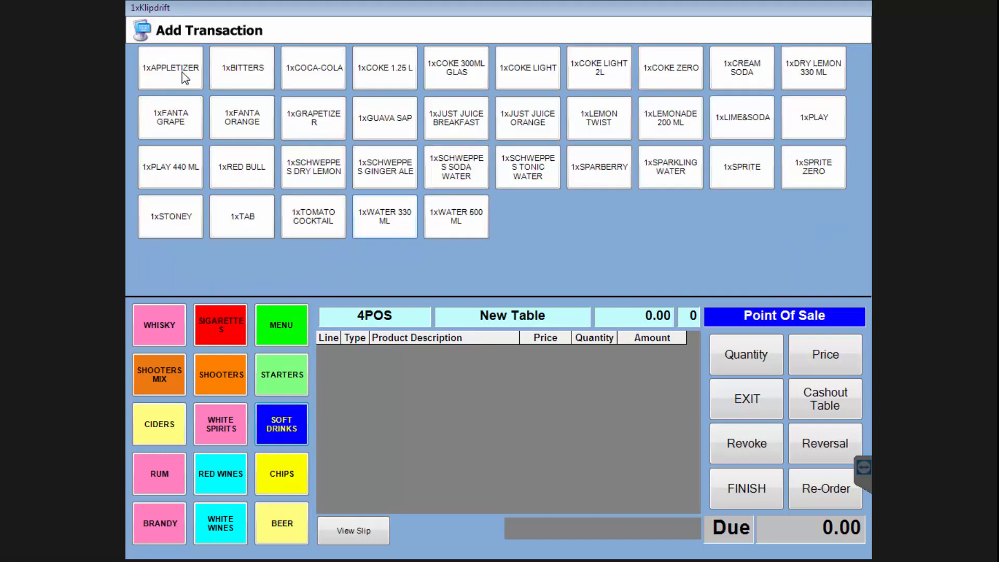
click(180, 73)
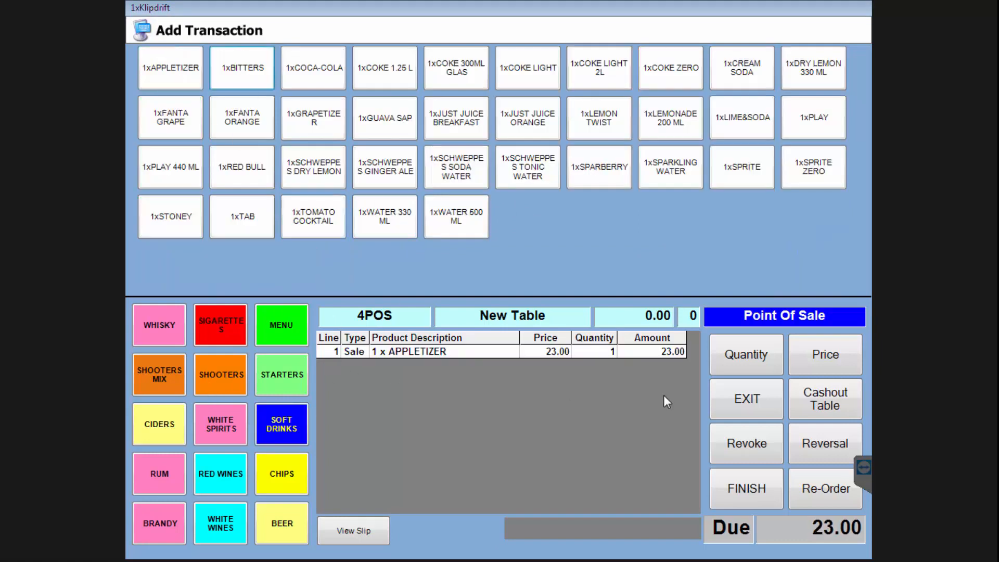
click(248, 69)
Cash out with R 50 tendered, commit the 38.00 sale giving 12.00 change, and exit
click(825, 398)
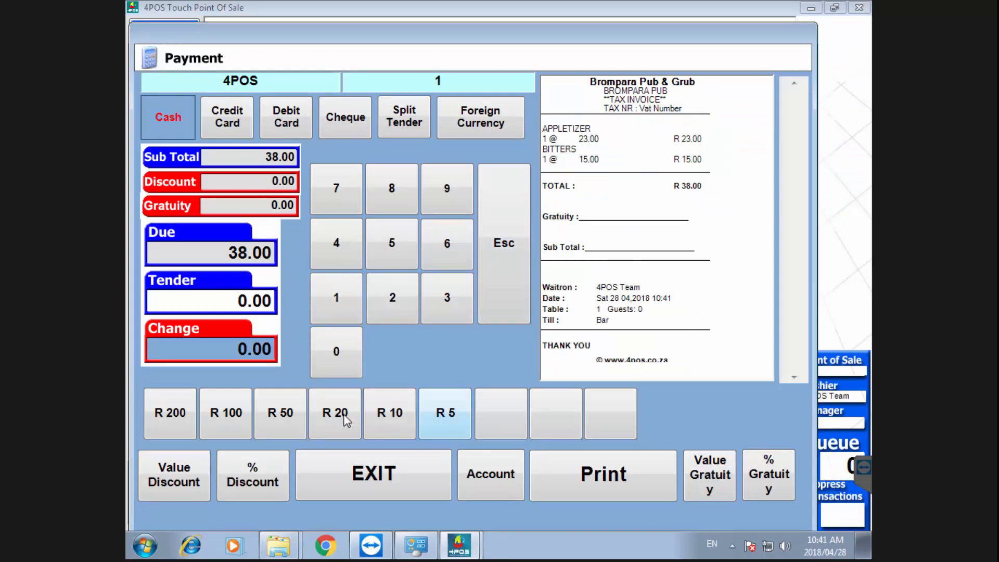
click(271, 415)
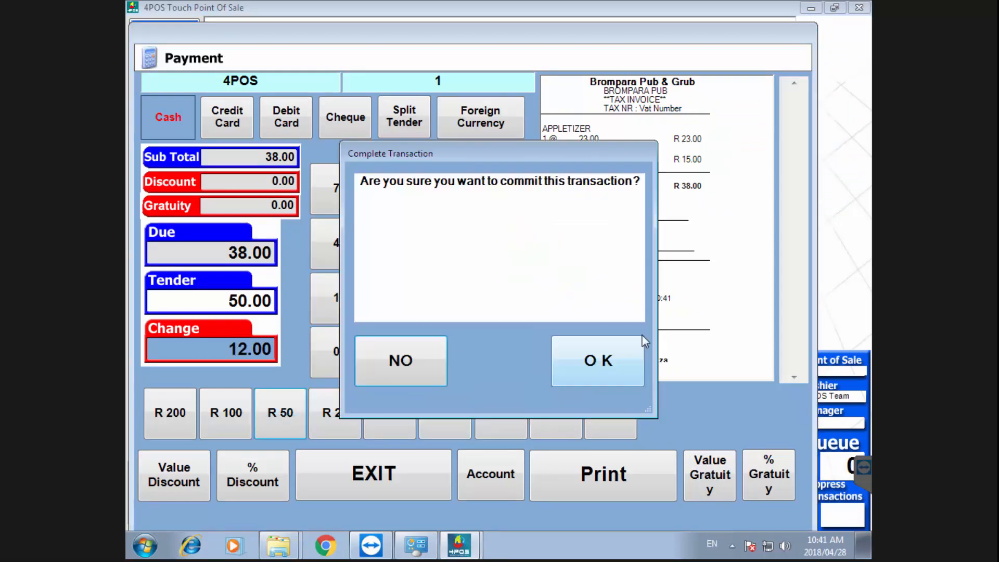
click(597, 364)
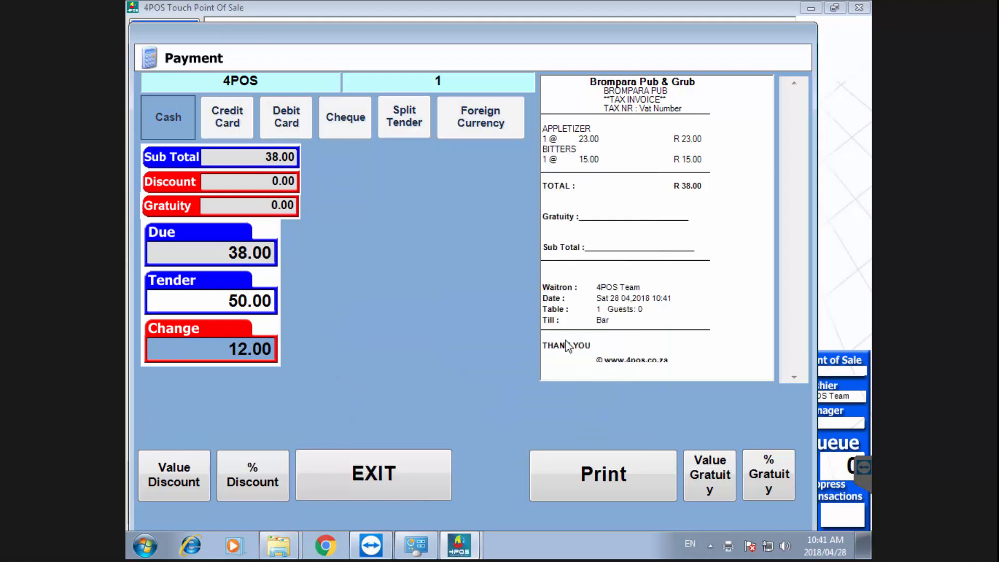
click(372, 494)
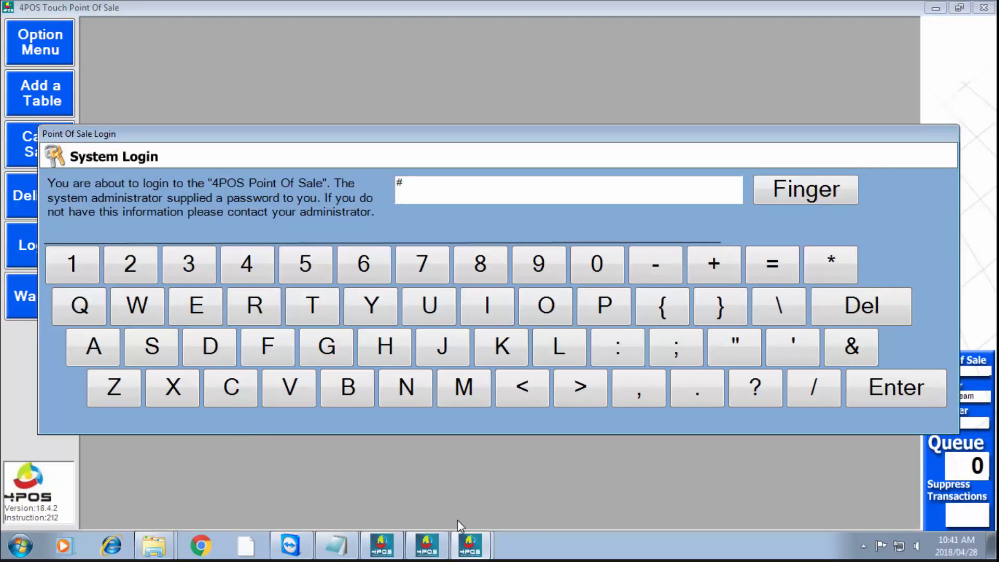
Confirm Bar and Server are connected in Domain Controller, then switch to 4POS Back Office
click(427, 545)
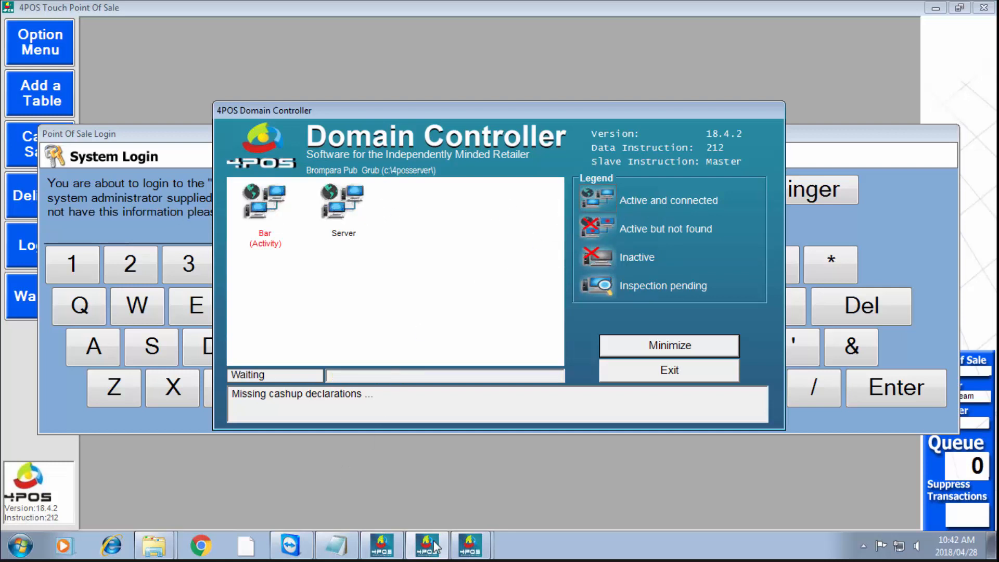
mouse_move(474, 546)
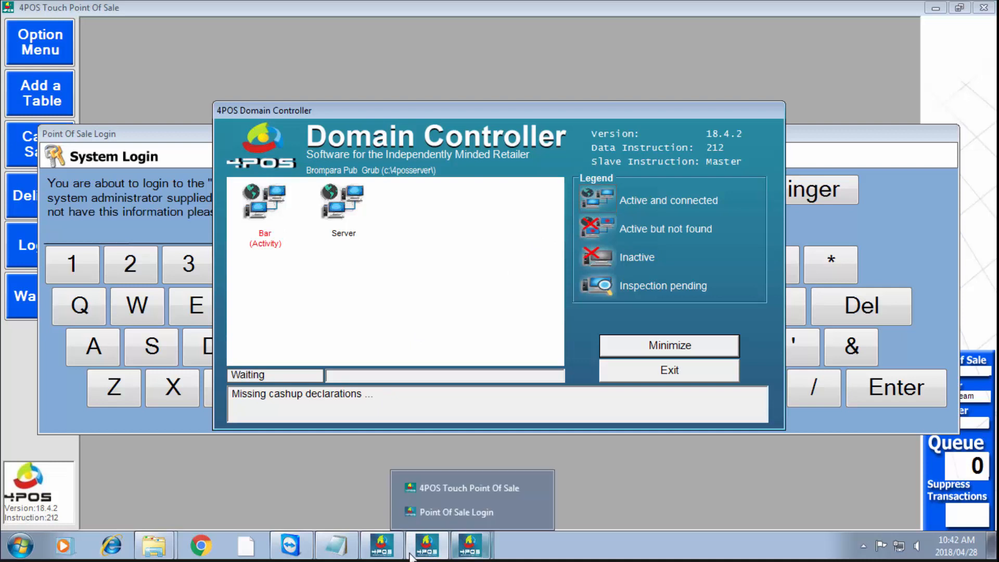
click(383, 551)
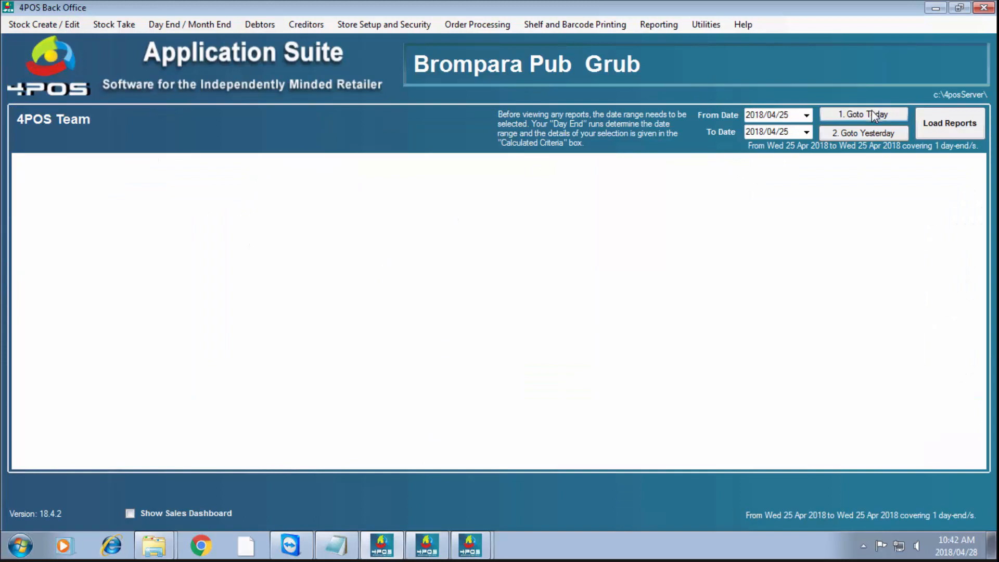
Load reports and run Reporting > Miscellaneous Reports > POS Transaction Lists
click(957, 125)
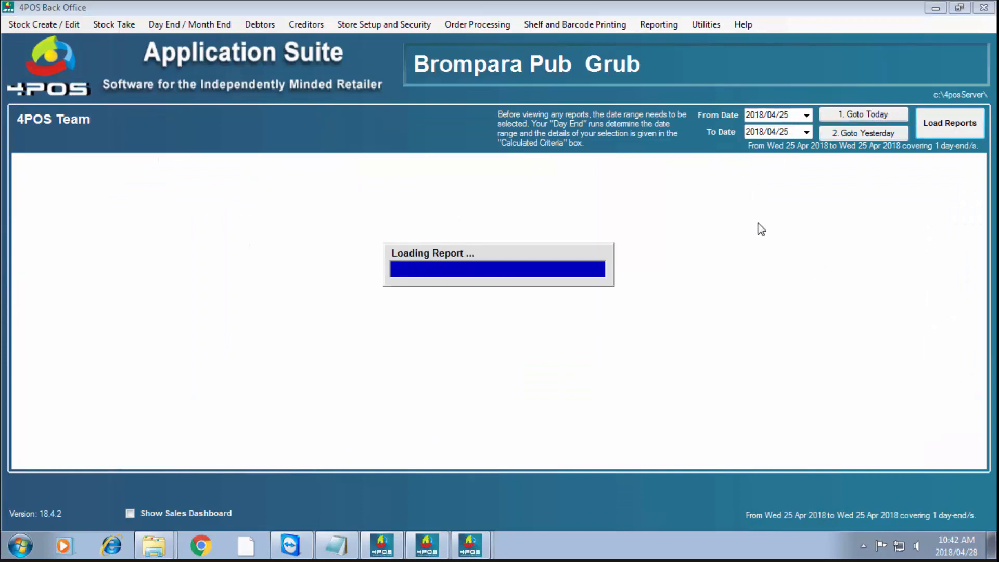
click(662, 27)
mouse_move(672, 88)
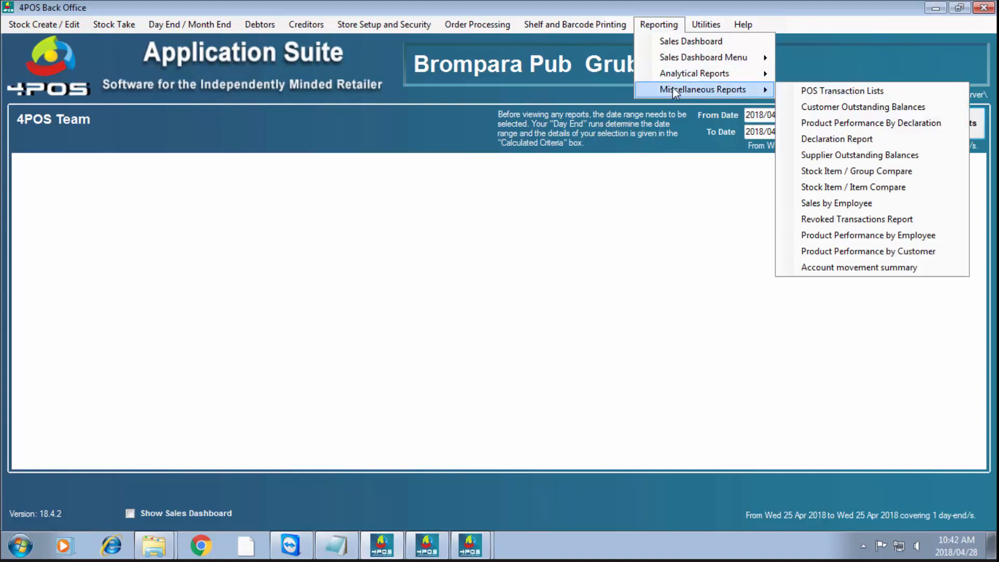
click(848, 92)
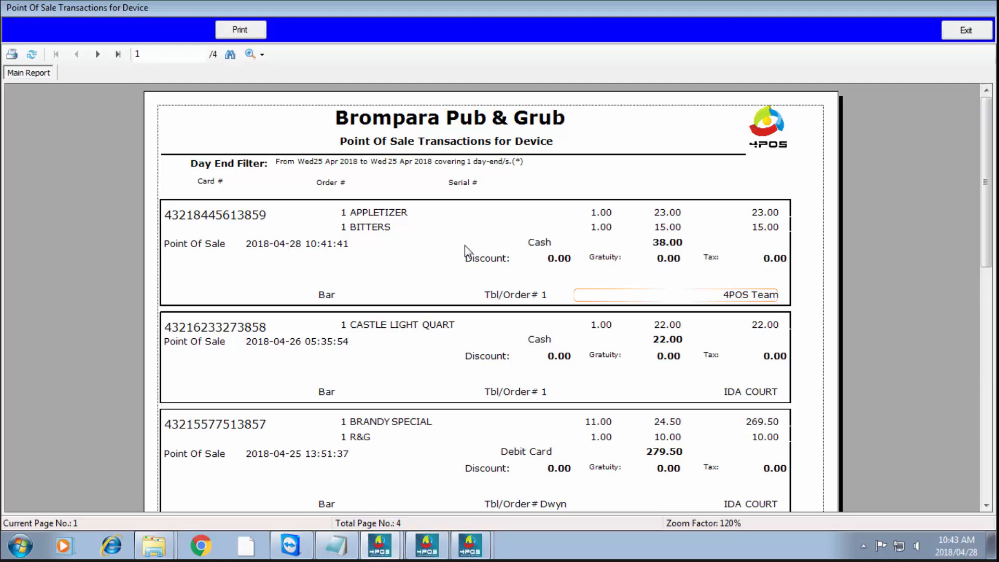
Select the APPLETIZER/BITTERS items and Bar till fields of the 38.00 sale in the report
click(371, 214)
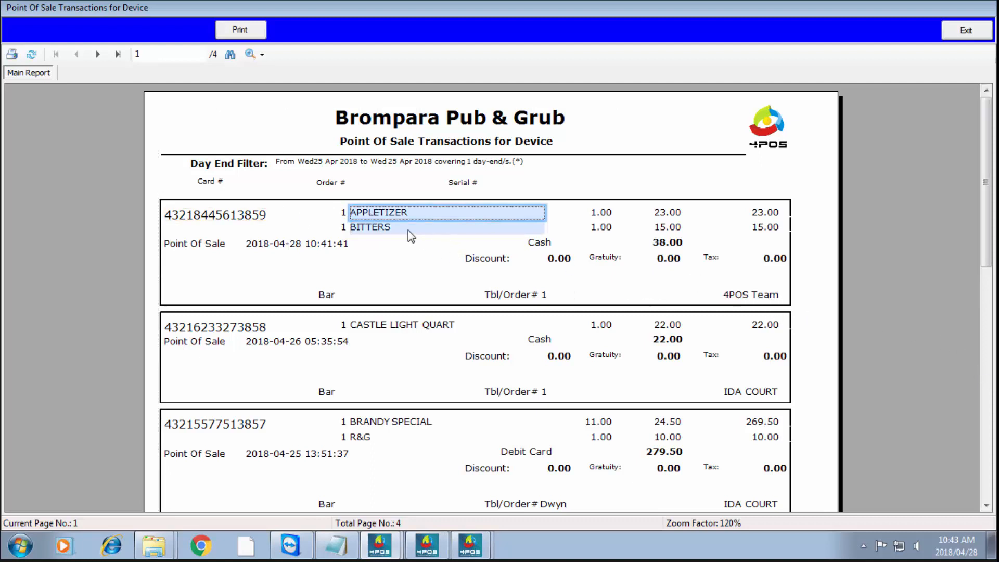
click(329, 293)
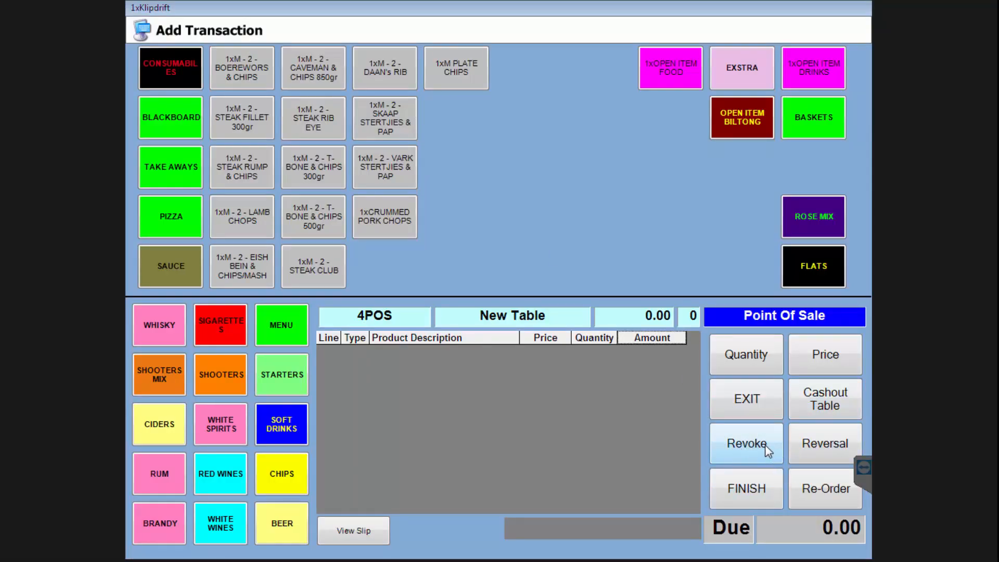
Add an Appletizer from Soft Drinks, then revoke that line
click(764, 446)
click(763, 451)
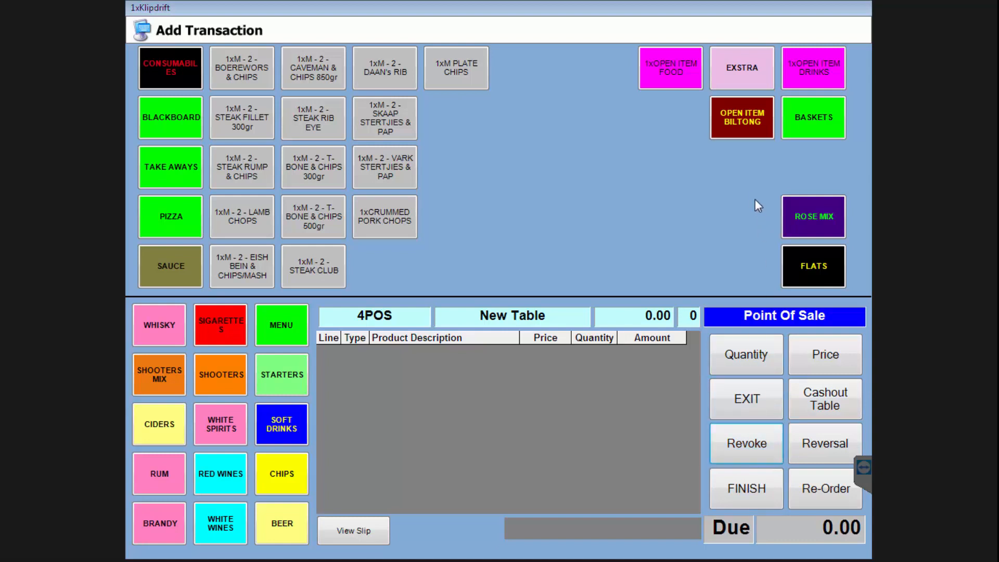
click(285, 429)
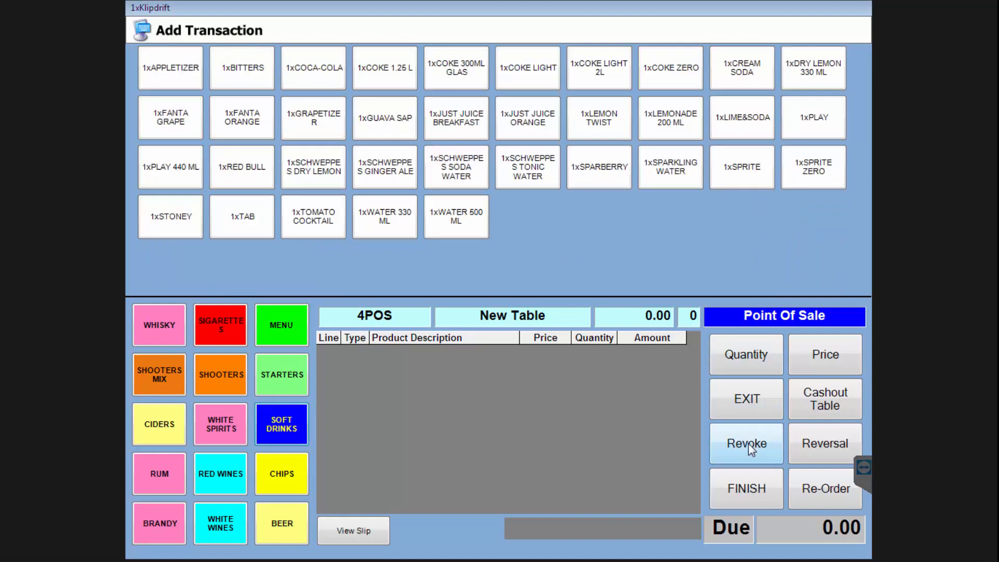
click(182, 78)
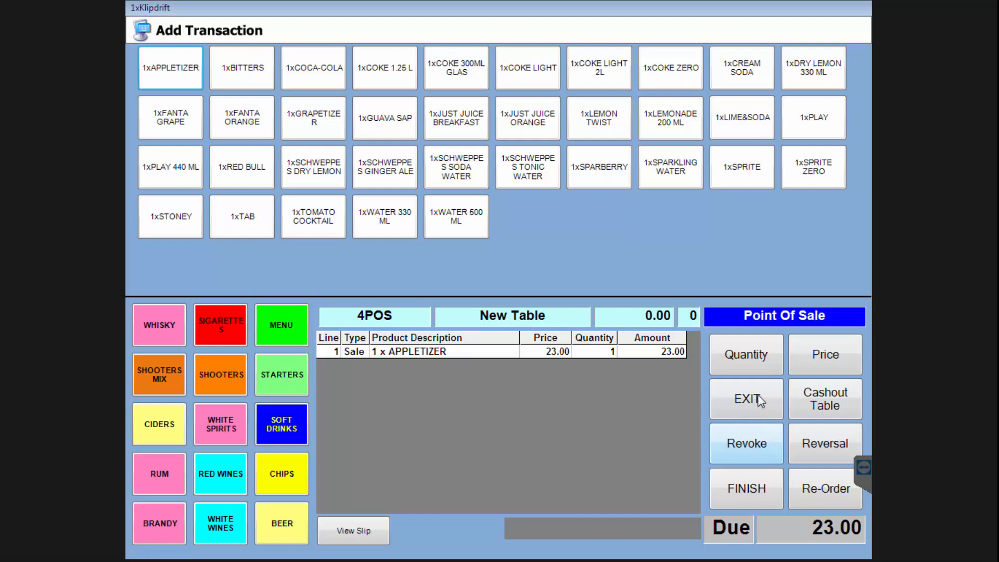
click(748, 442)
click(801, 411)
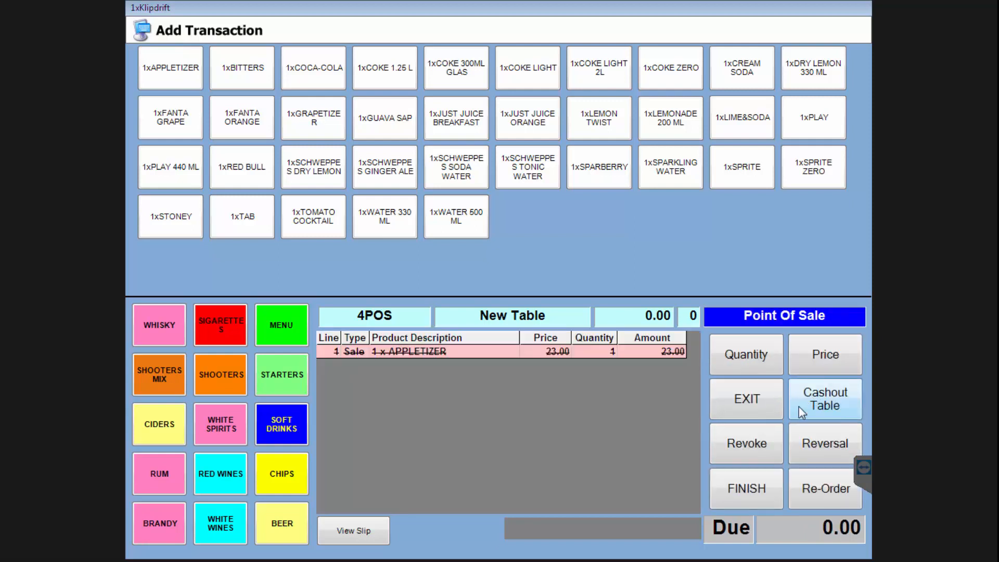
Enter reversed Appletizer and Bitters lines and cash out the -38.00 total
click(816, 446)
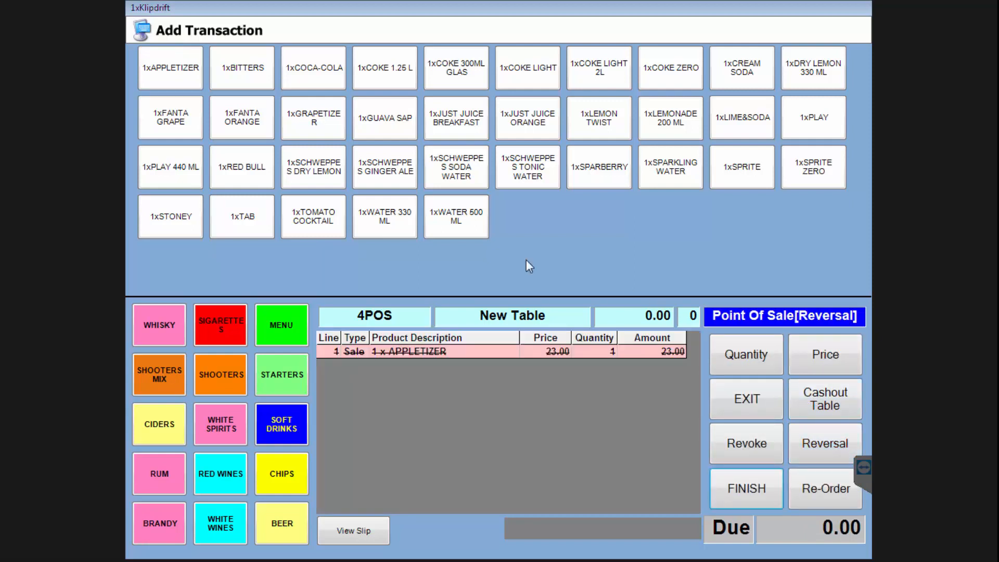
click(172, 75)
click(836, 440)
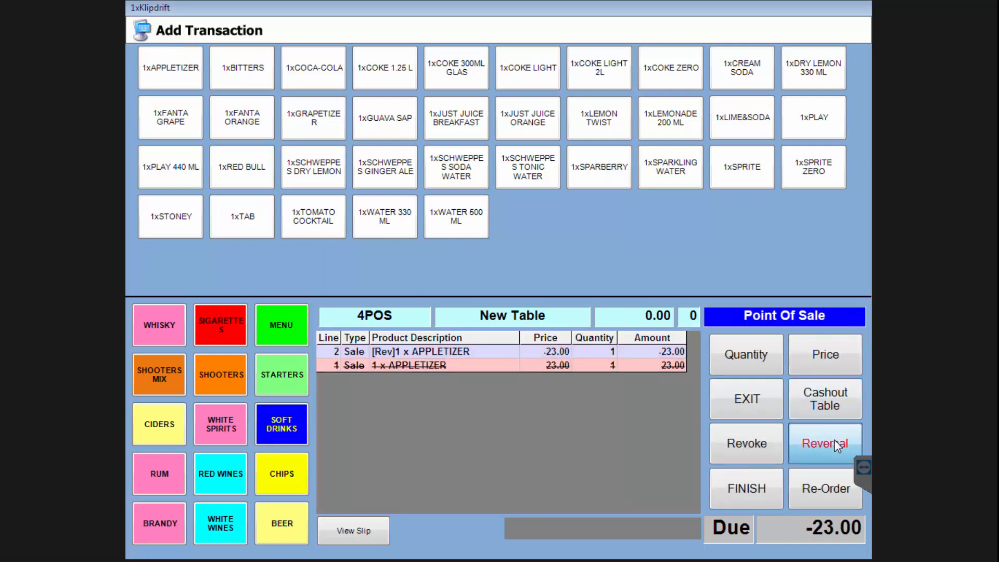
click(258, 68)
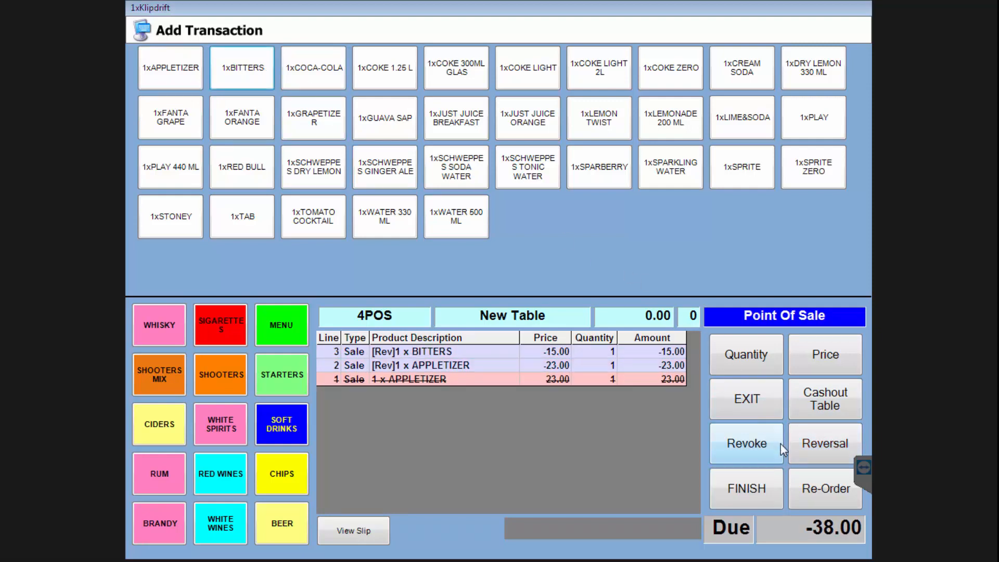
click(834, 410)
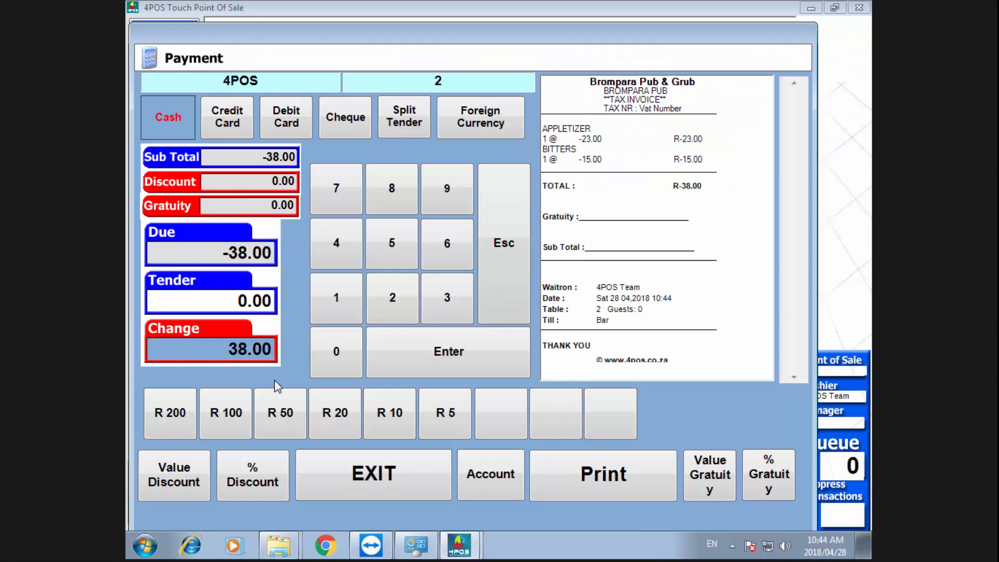
Tender R 100 cash, commit the -38.00 reversal and close the payment screen
click(229, 409)
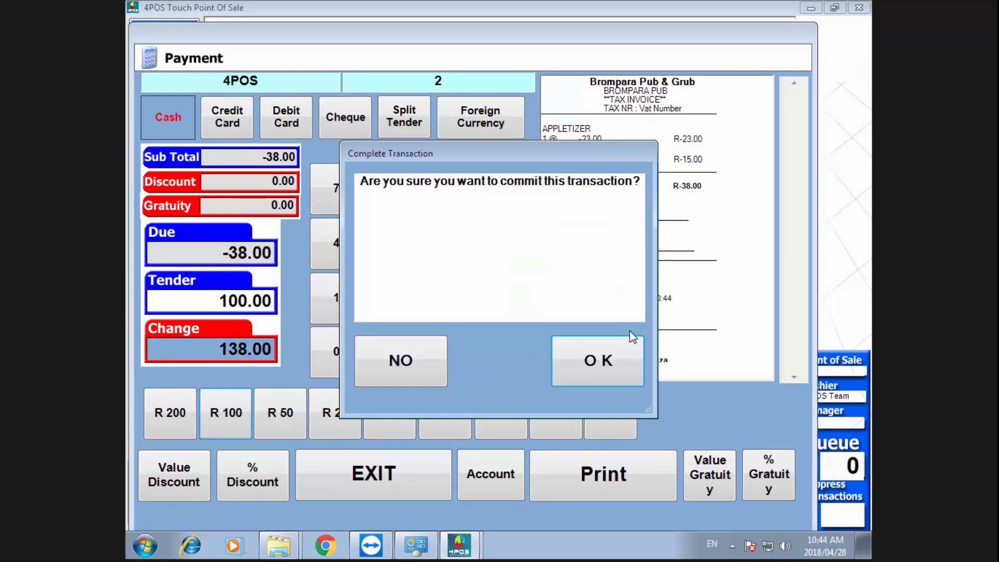
click(588, 359)
click(412, 473)
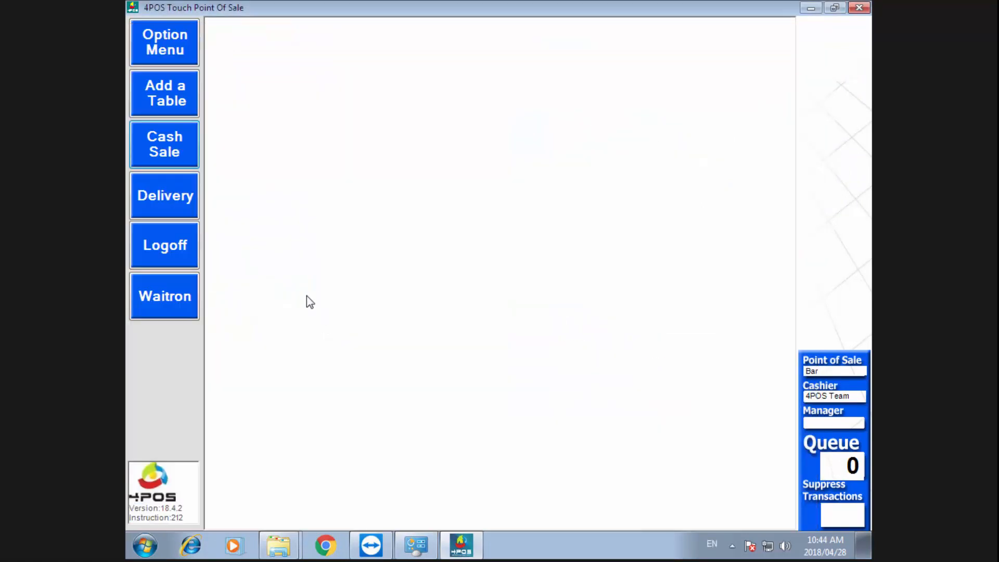
Open and leave an empty Cash Sale twice to return to the main Bar screen
click(172, 148)
click(744, 398)
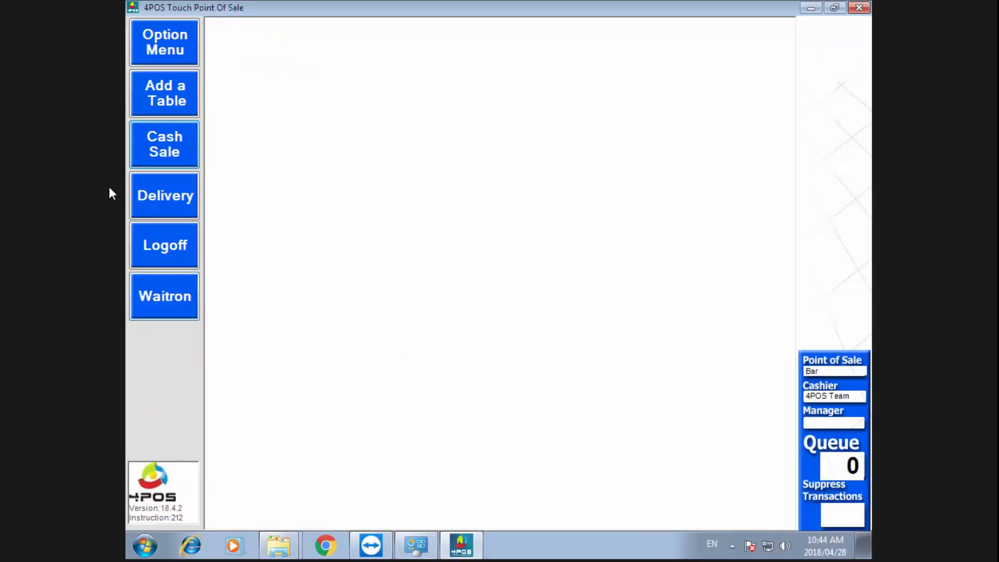
click(172, 145)
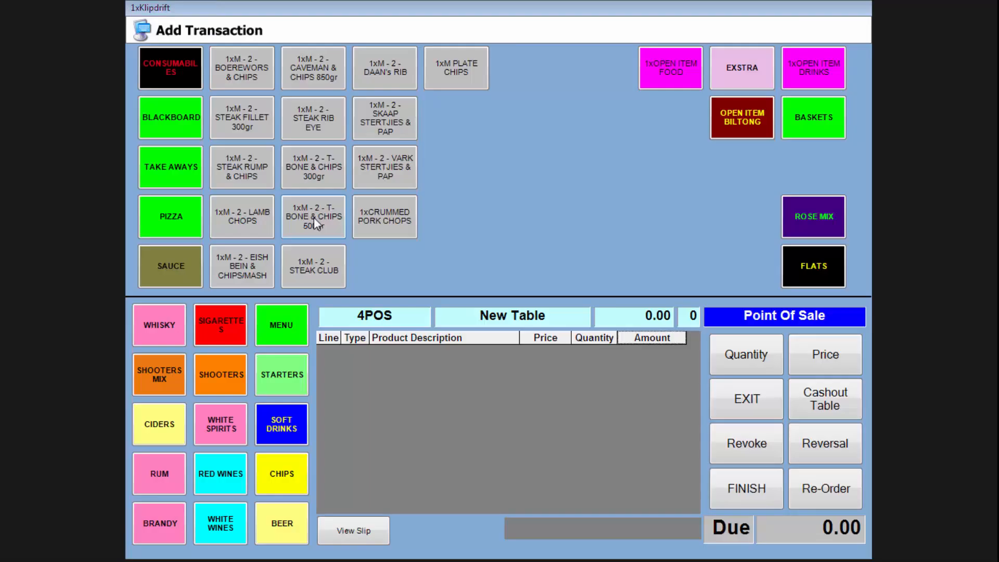
click(747, 398)
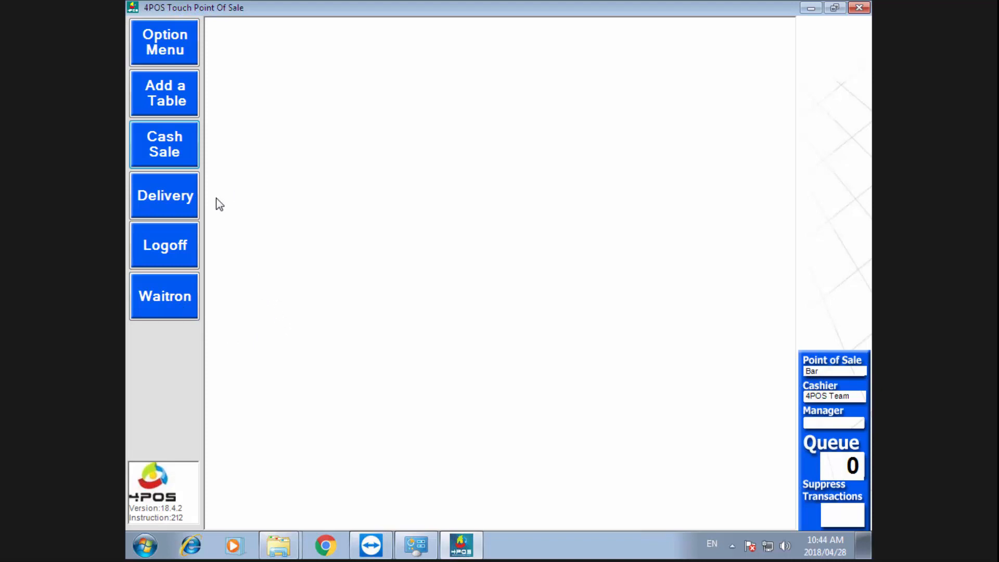
Log the cashier off the till and close Back Office's old report and filter list
click(171, 242)
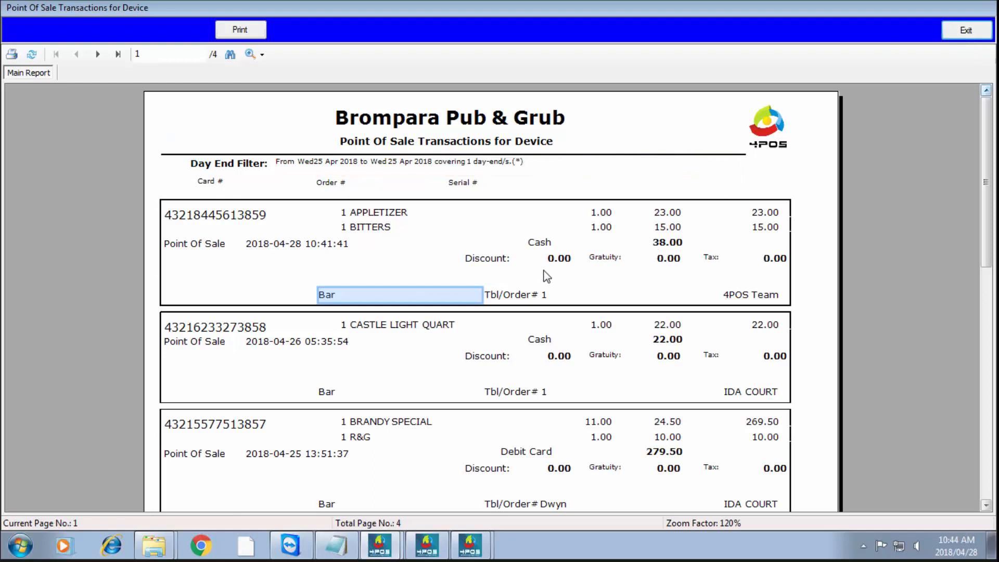
click(957, 32)
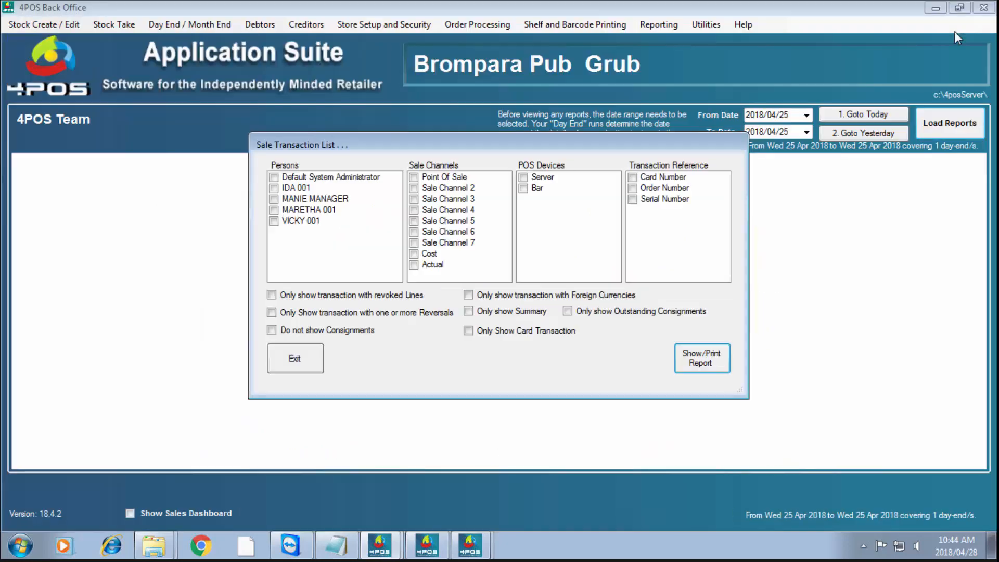
click(295, 360)
Reload reports and regenerate POS Transaction Lists to show the -38.00 reversal
click(892, 117)
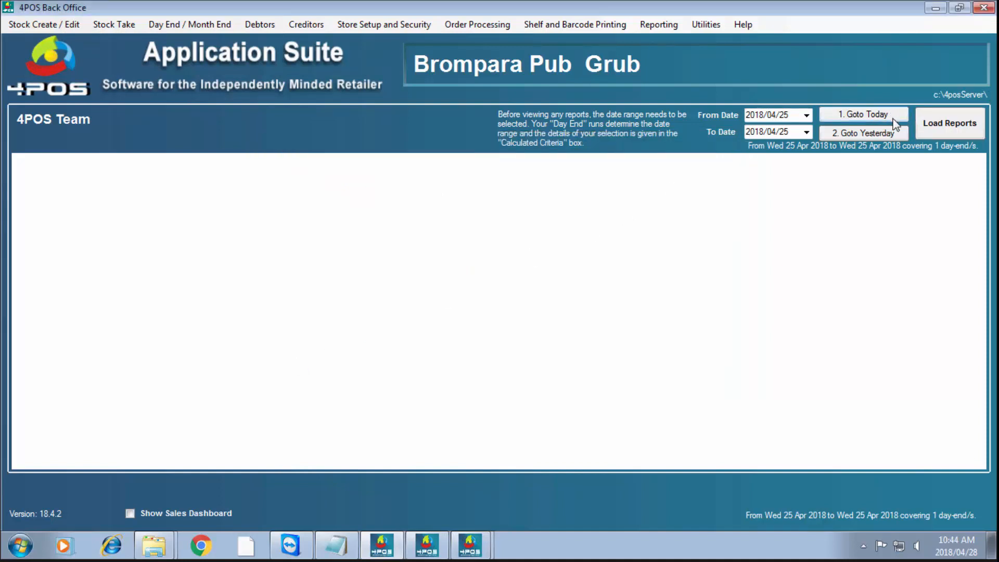
click(938, 126)
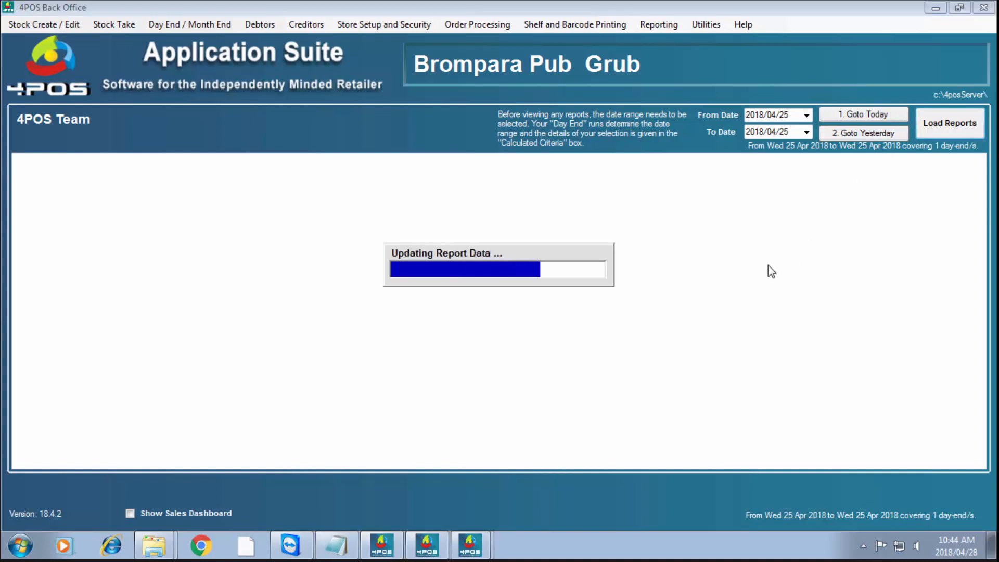
click(659, 24)
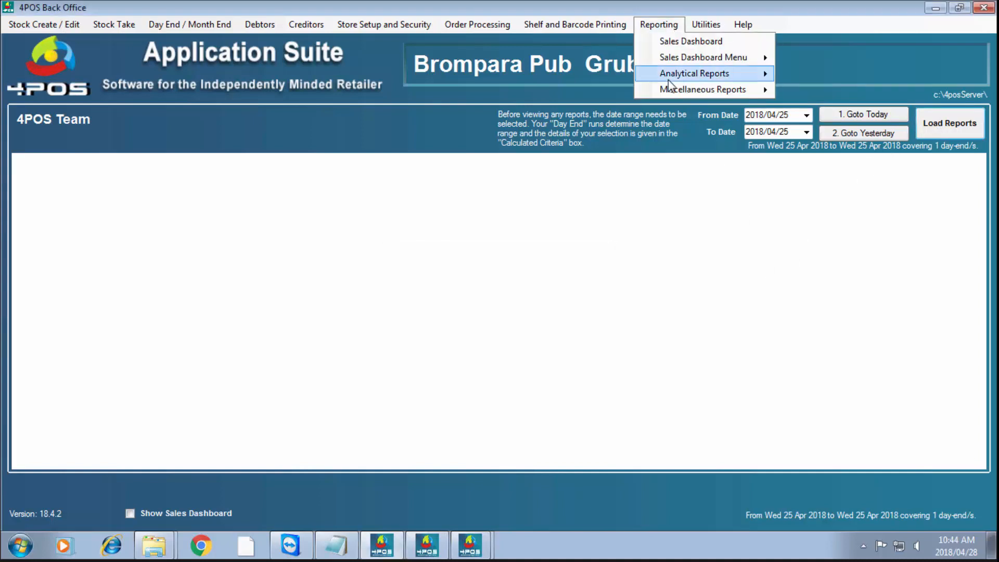
mouse_move(672, 91)
click(828, 92)
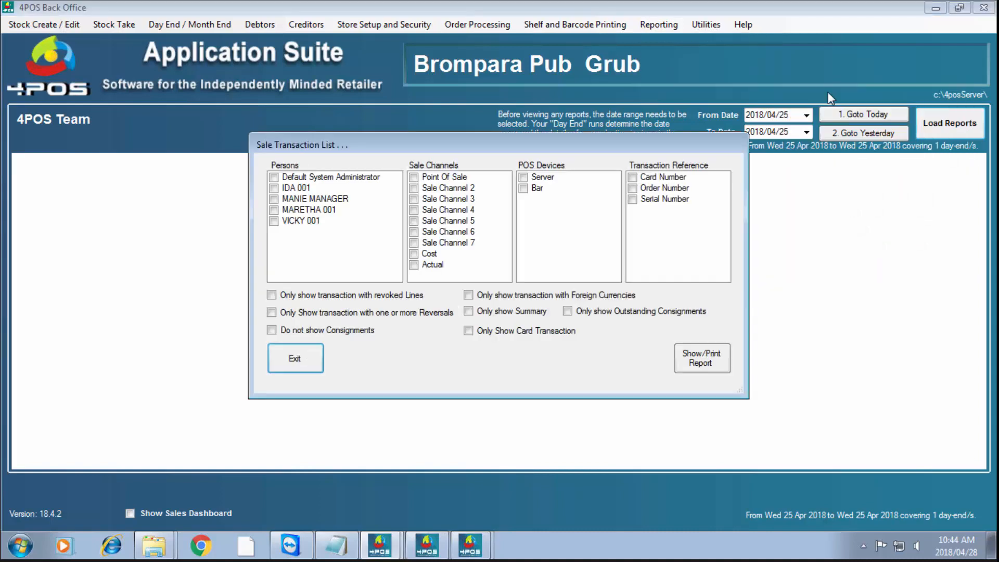
click(703, 363)
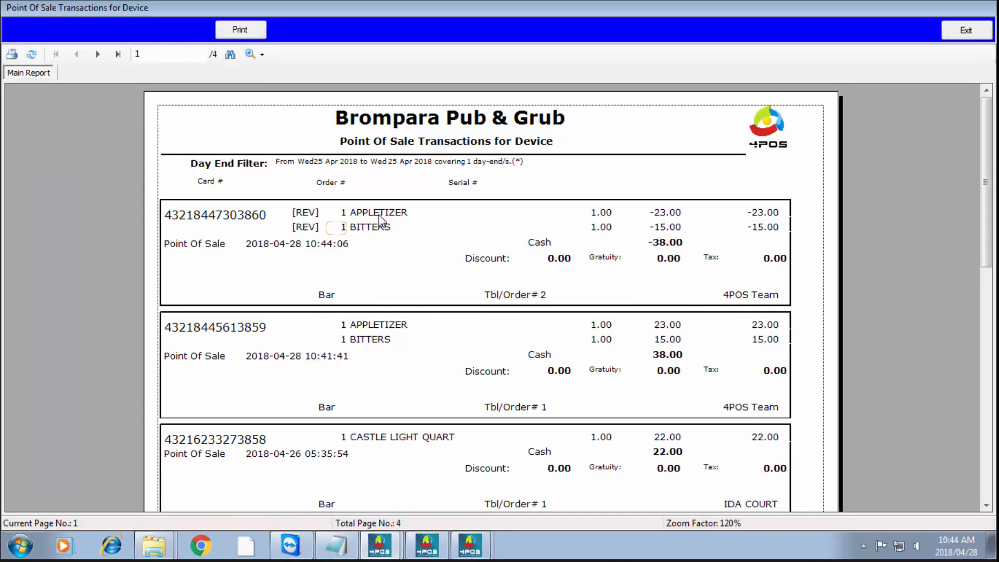
Check the 38.00 and -38.00 cash totals, close the report and filters, and exit with backup
click(677, 354)
click(676, 242)
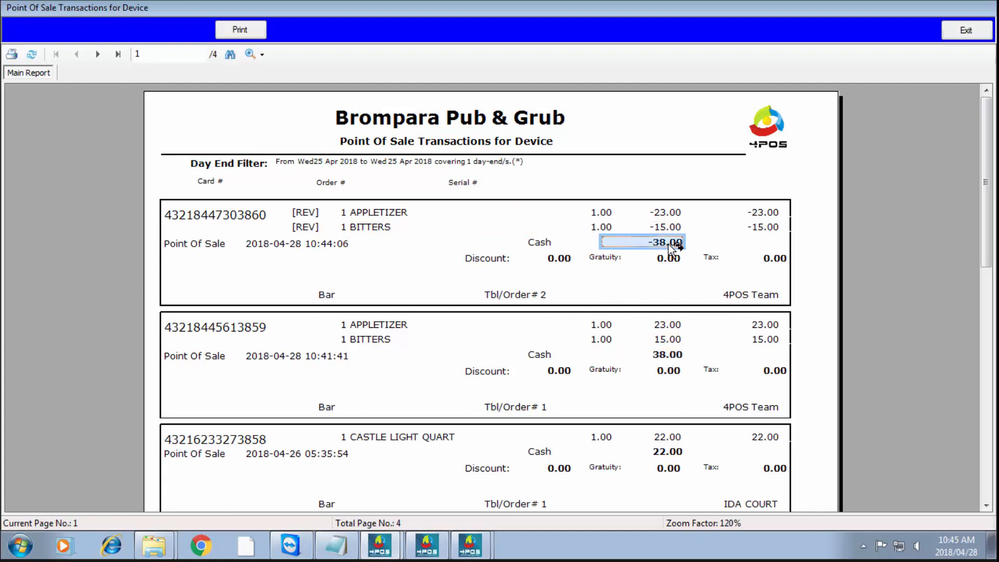
click(966, 30)
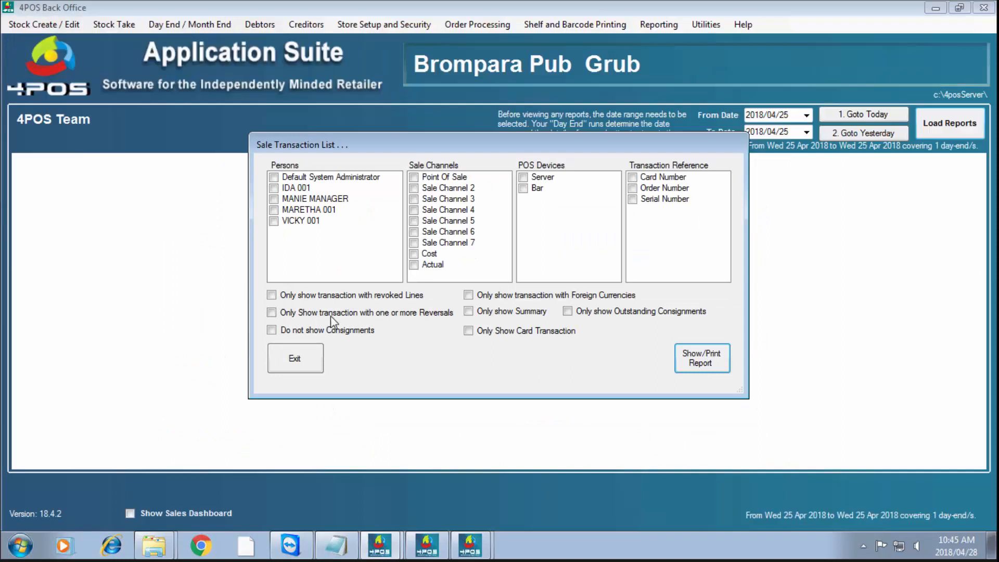
click(289, 355)
click(983, 7)
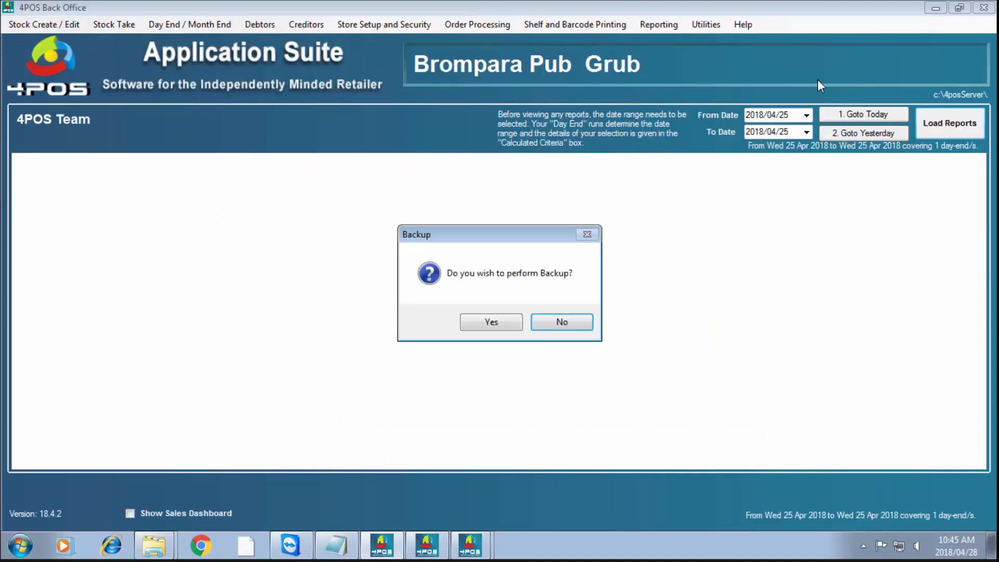
click(492, 322)
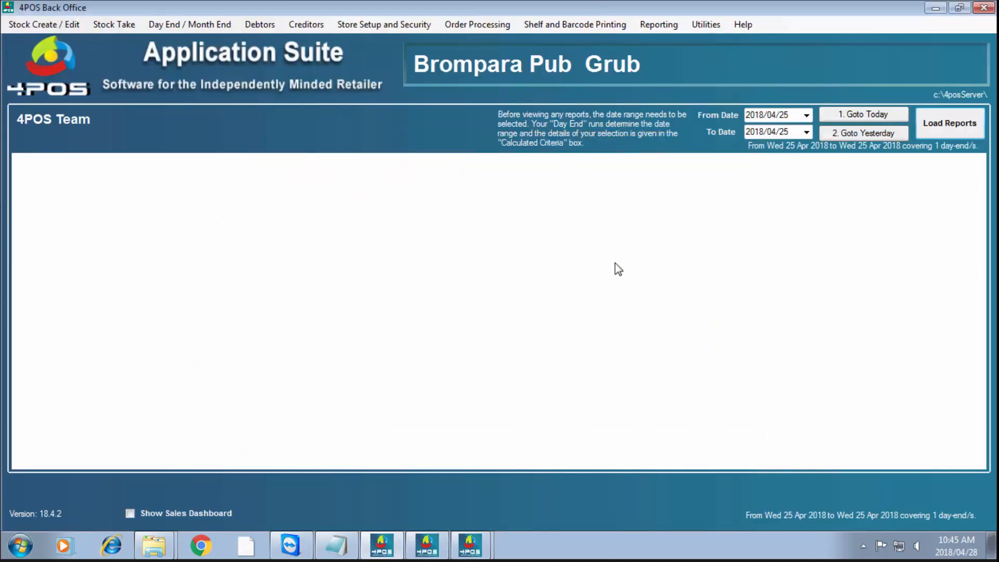